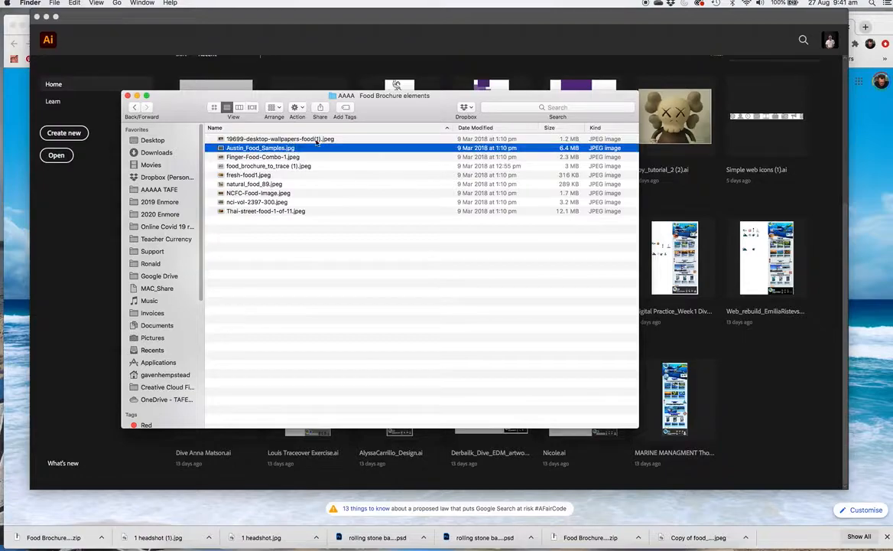
Switch to Adobe Illustrator and create a landscape A4 print document with millimetres as the unit
mouse_move(462, 546)
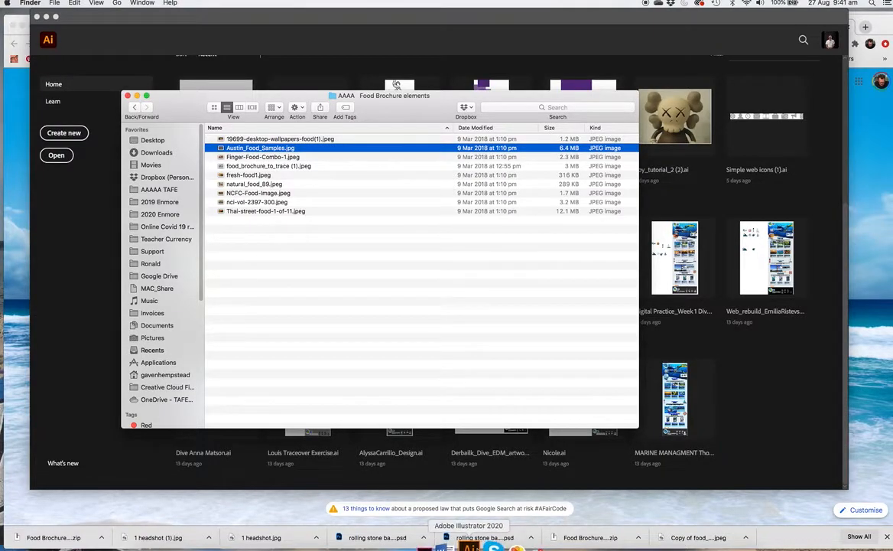
click(470, 546)
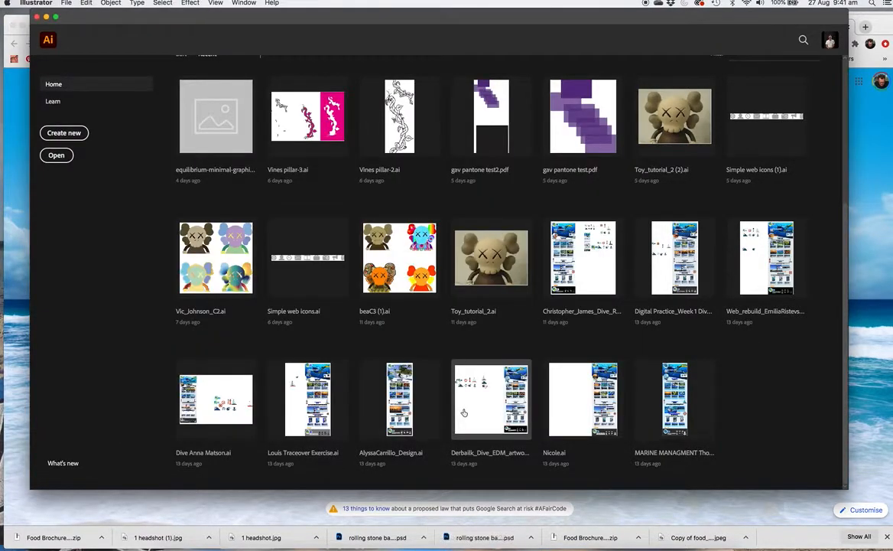
click(67, 3)
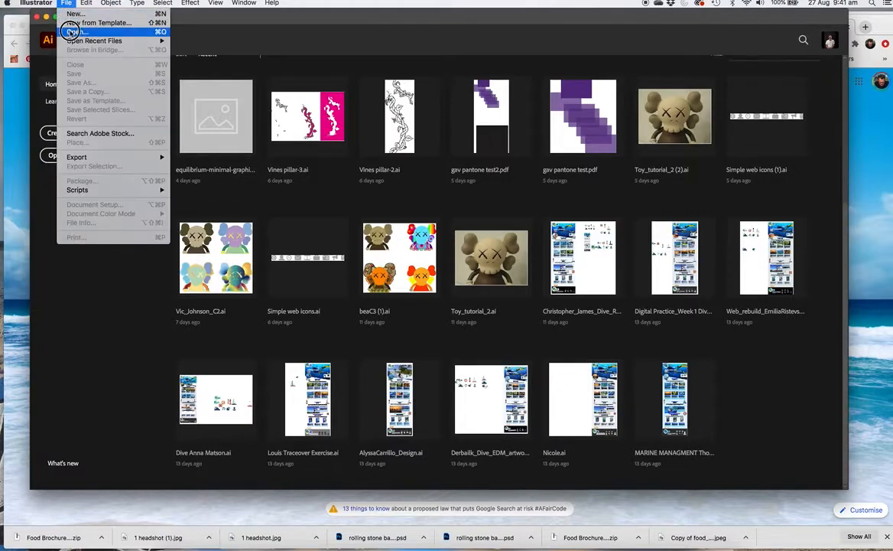
click(612, 232)
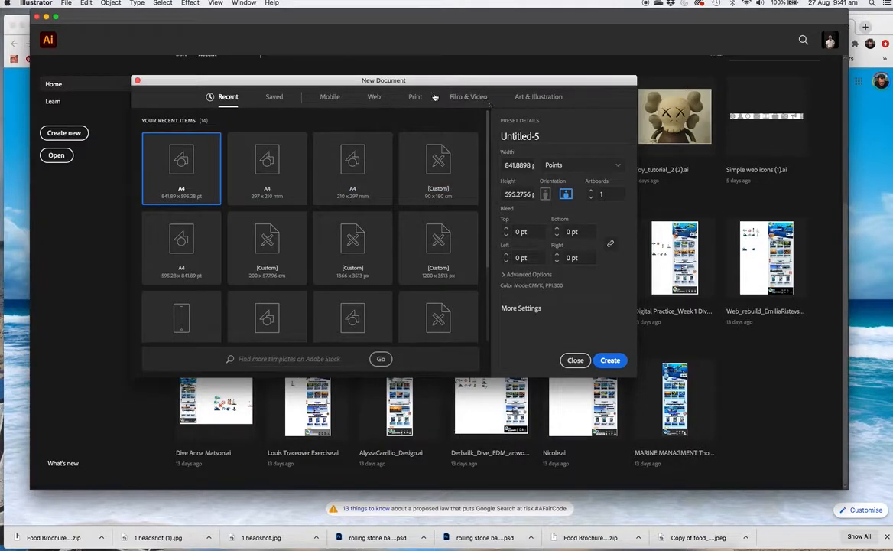
click(415, 96)
click(264, 166)
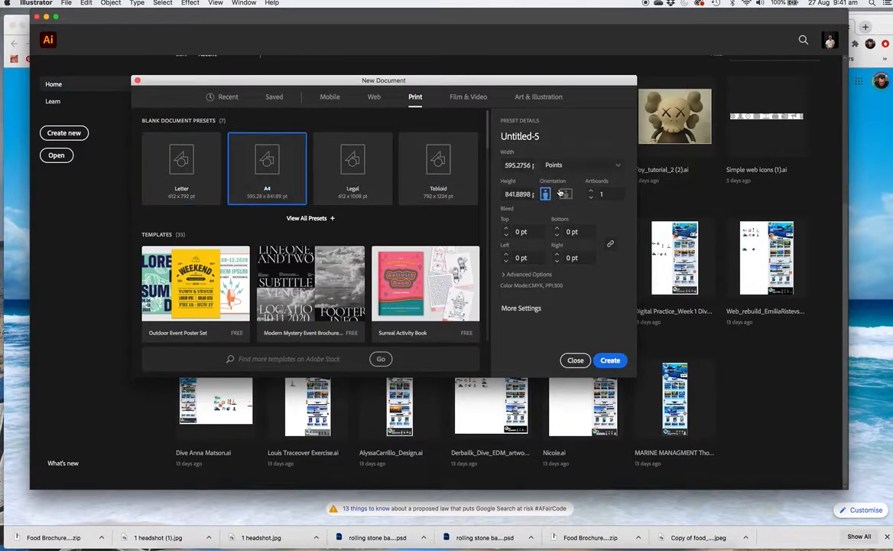
click(566, 193)
click(566, 167)
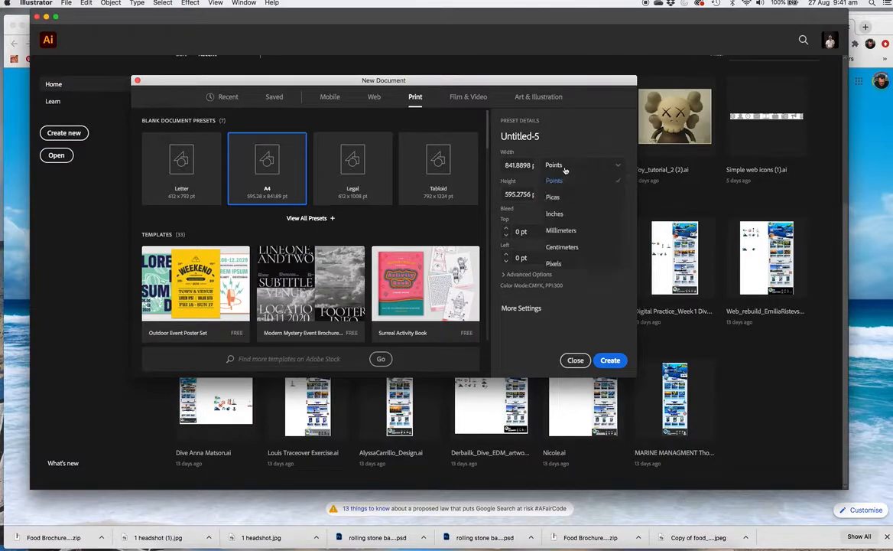
click(563, 232)
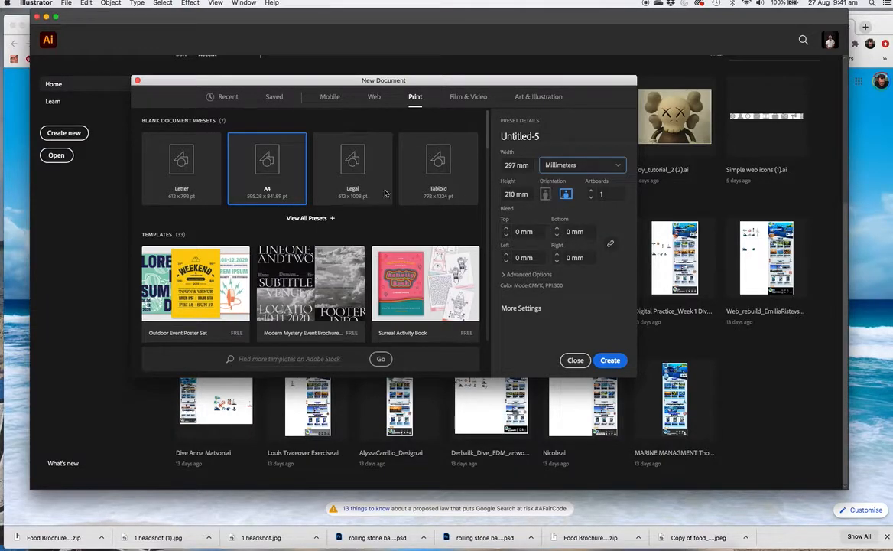
click(610, 360)
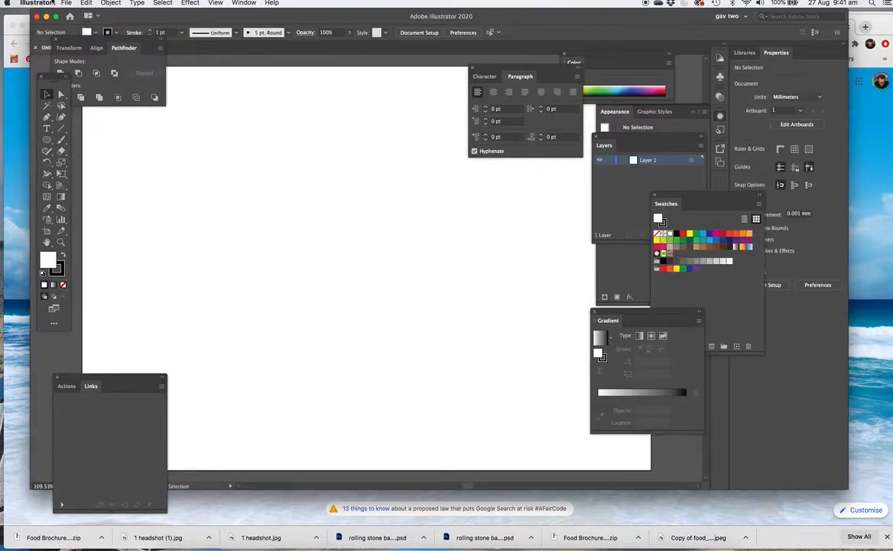
Place food_brochure_to_trace (1).jpeg as a linked image covering the whole artboard and delete it again
click(66, 2)
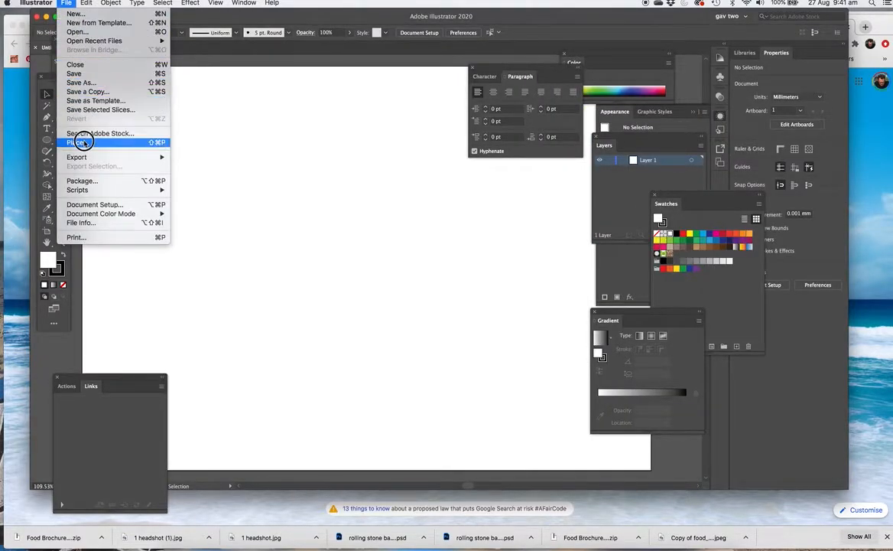
click(81, 142)
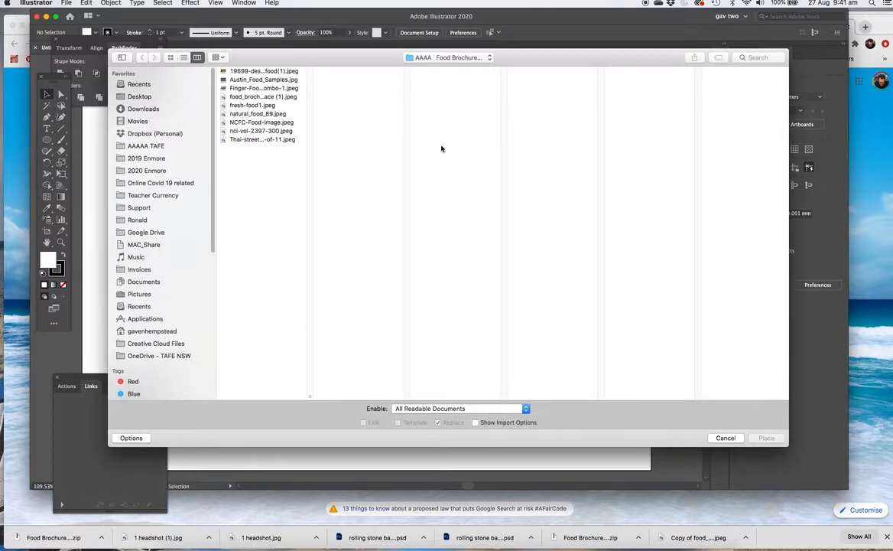
click(252, 97)
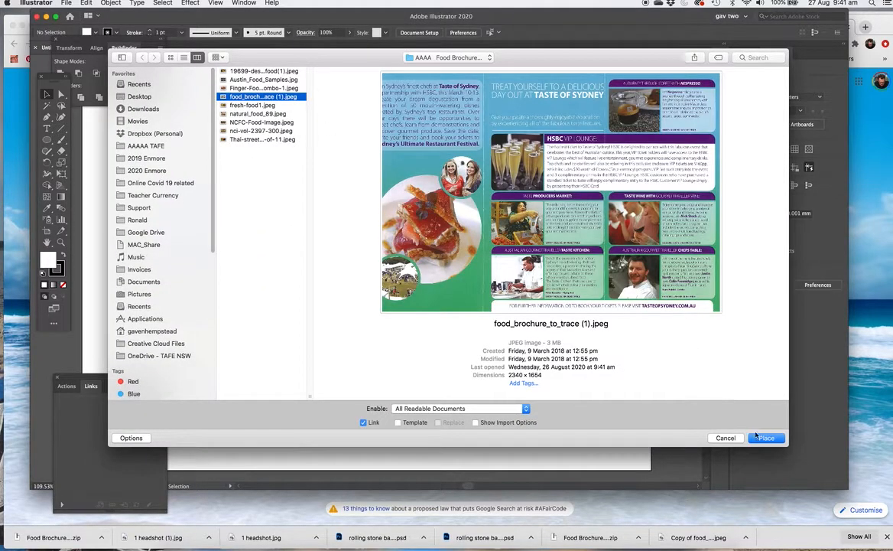
click(765, 437)
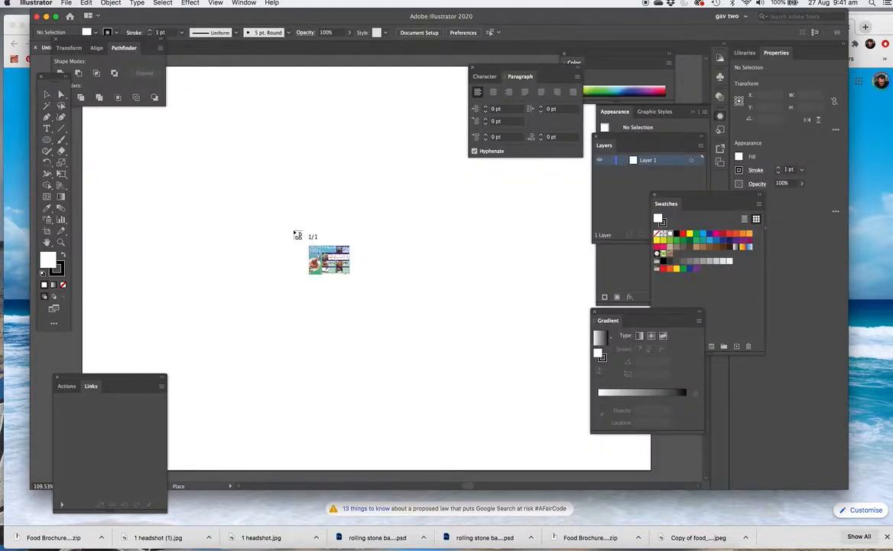
key(super+minus)
key(super+minus)
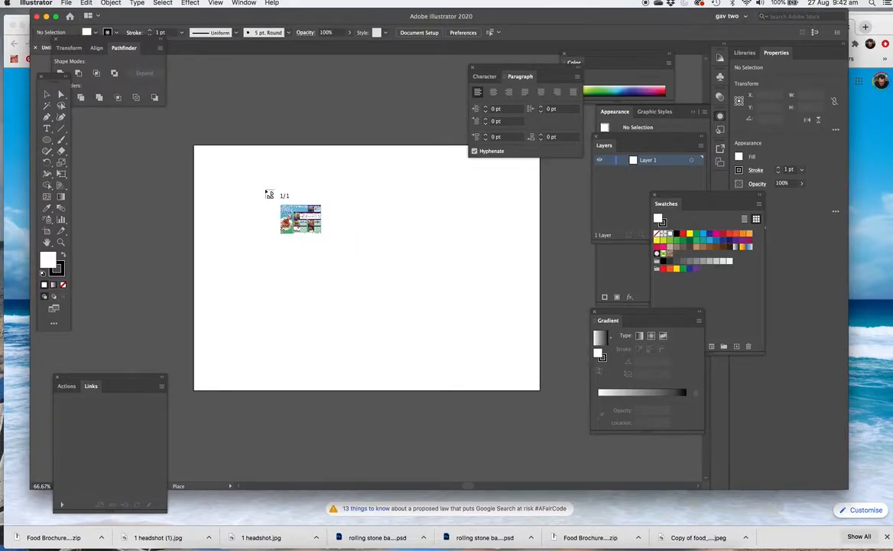
click(265, 191)
drag(375, 219, 309, 182)
drag(422, 308, 543, 389)
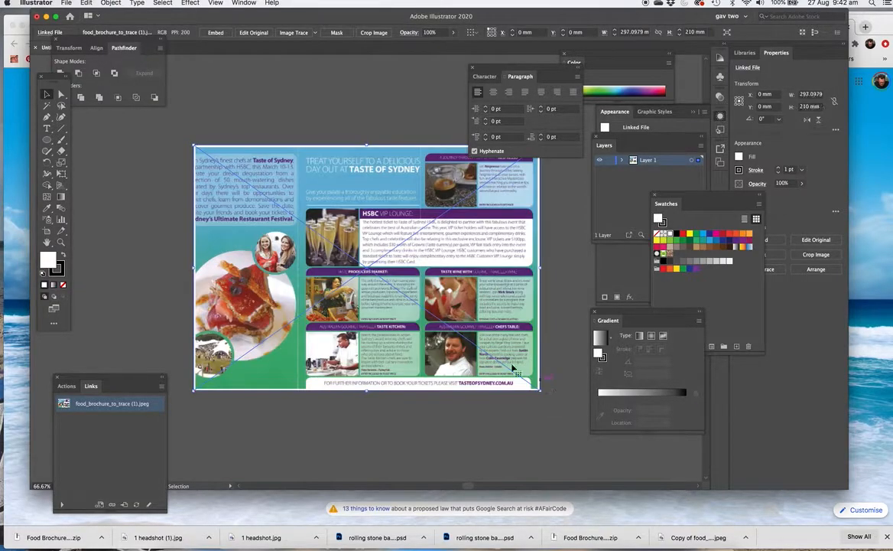
key(Delete)
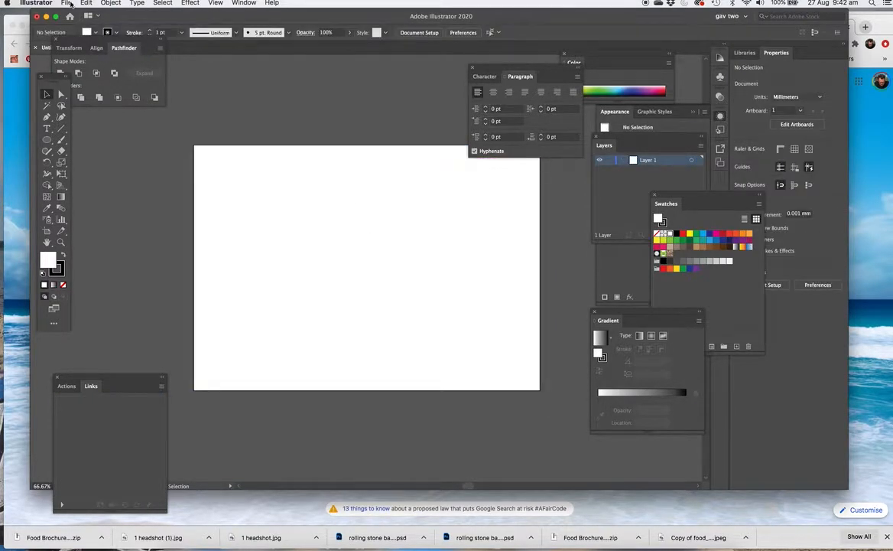
Place food_brochure_to_trace (1).jpeg as a linked image from the artboard's upper-left corner, sized to about 297 × 210 mm
click(70, 4)
click(71, 141)
click(243, 96)
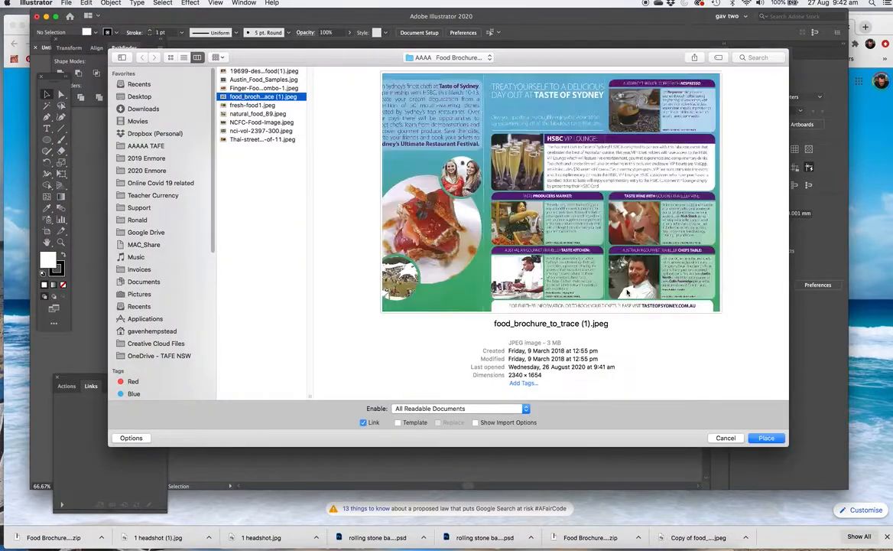
click(766, 438)
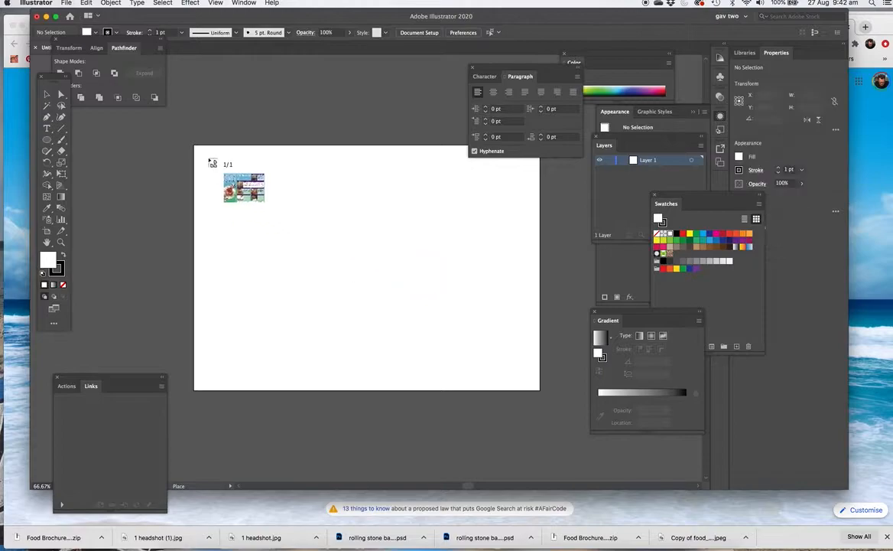
drag(196, 147, 404, 282)
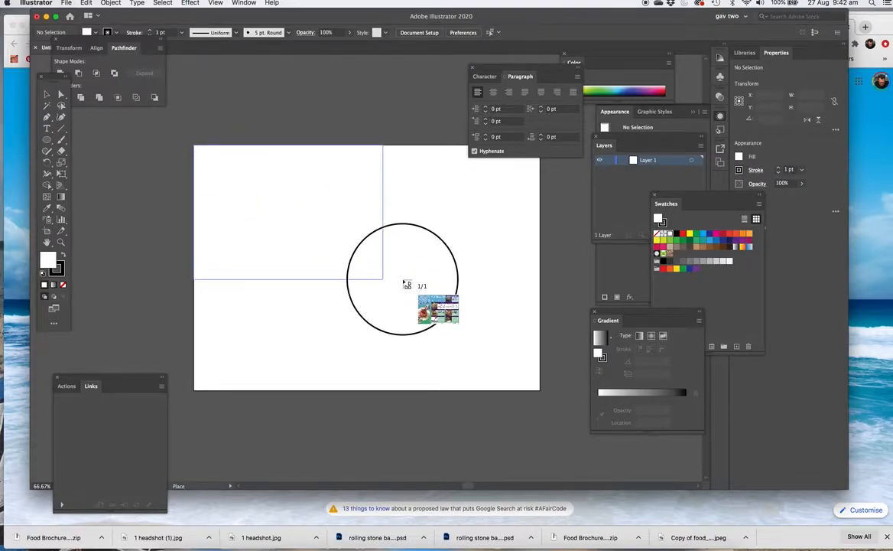
drag(405, 284, 562, 386)
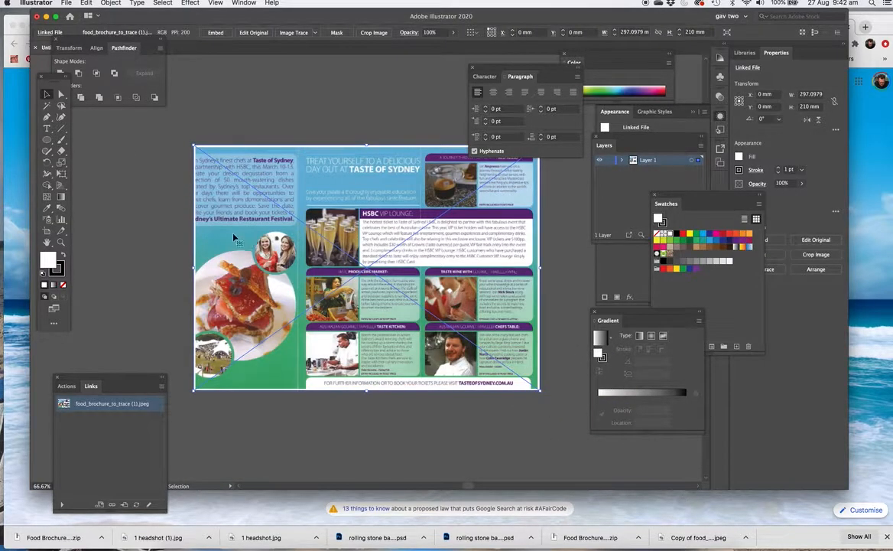
Reduce the placed brochure image's opacity to 49%
scroll(178, 197, up, 5)
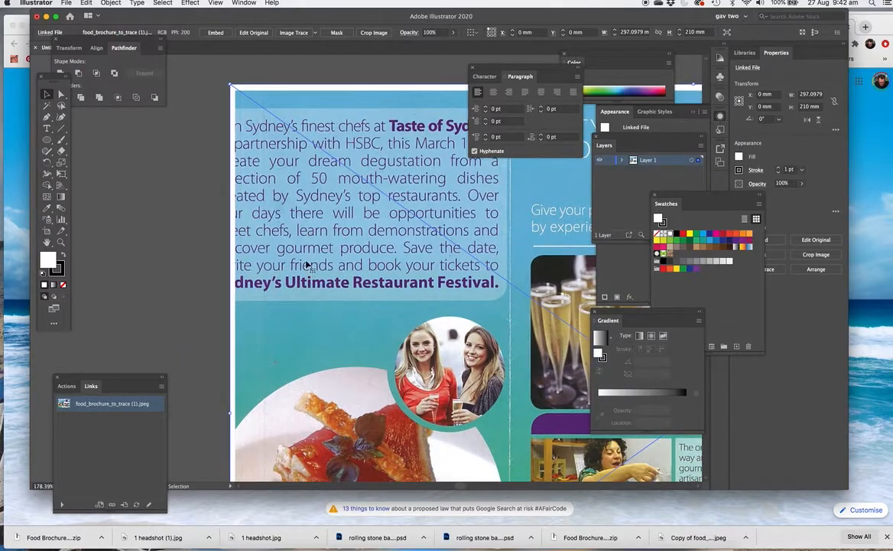
key(super+1)
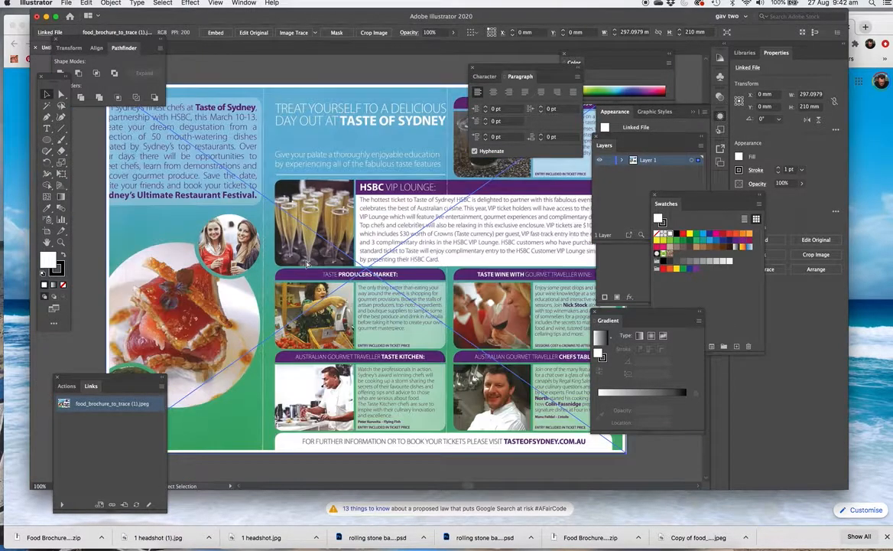
key(super+minus)
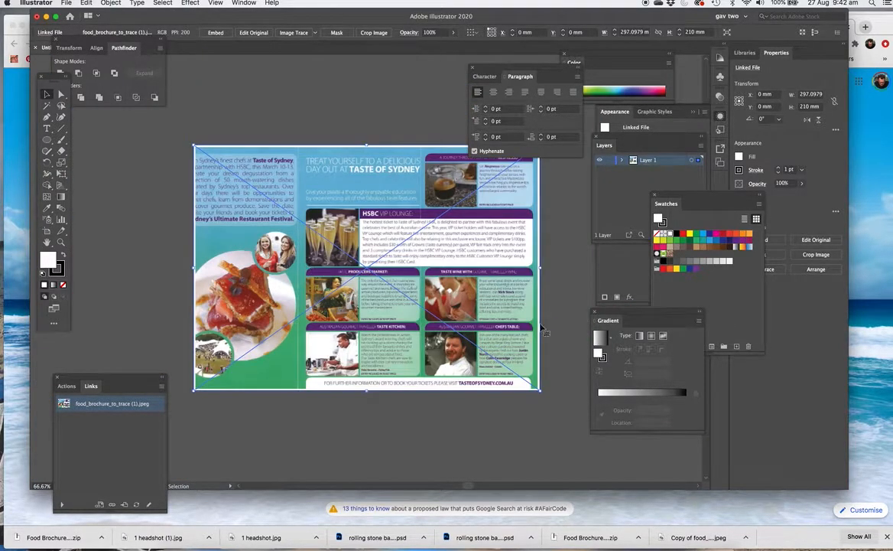
click(453, 33)
drag(453, 46, 437, 51)
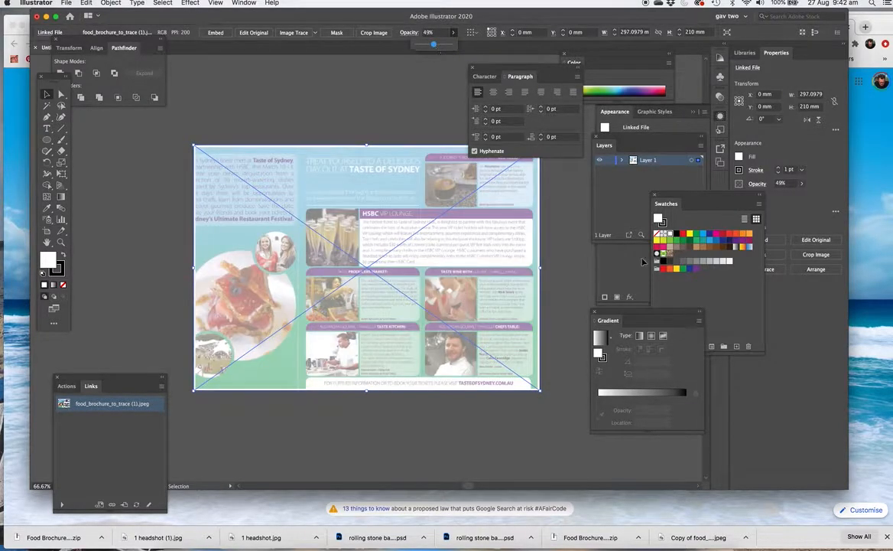
Lock Layer 1 holding the brochure image and add a new layer above it
click(611, 171)
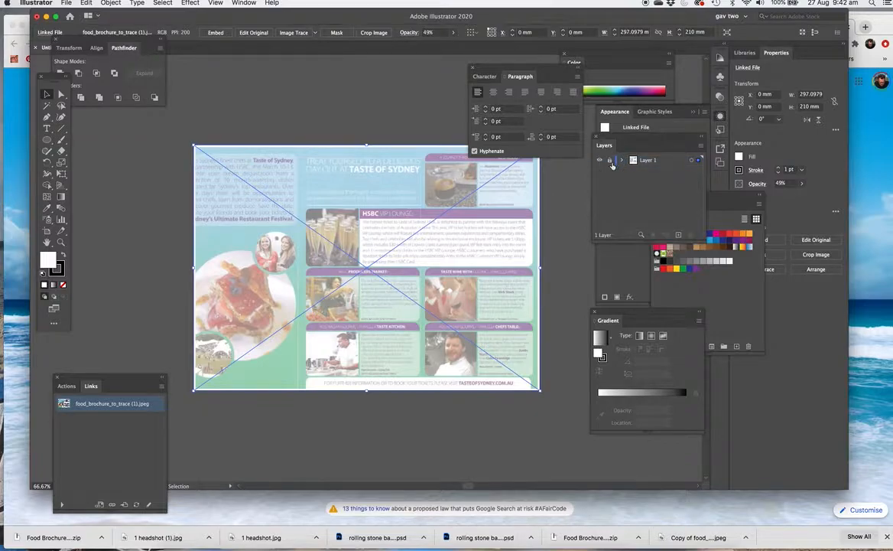
click(609, 160)
click(678, 234)
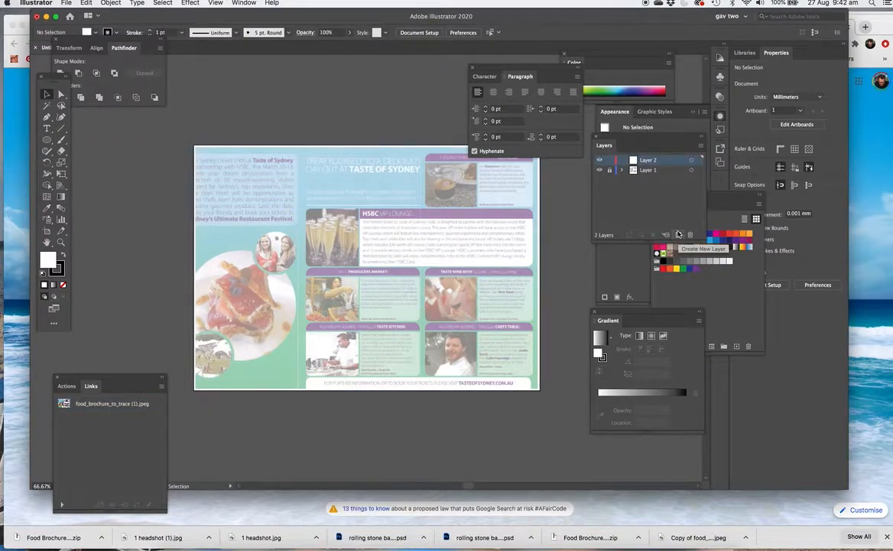
Move the Paragraph panel clear of the artwork and examine the brochure's text blocks, circular photos, rounded feature boxes and heading bars
drag(505, 69, 514, 62)
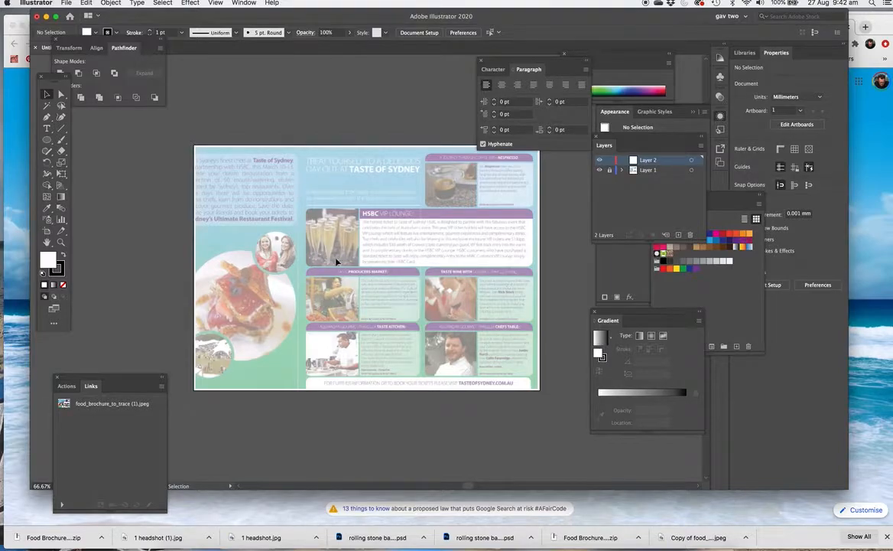
drag(276, 210, 380, 258)
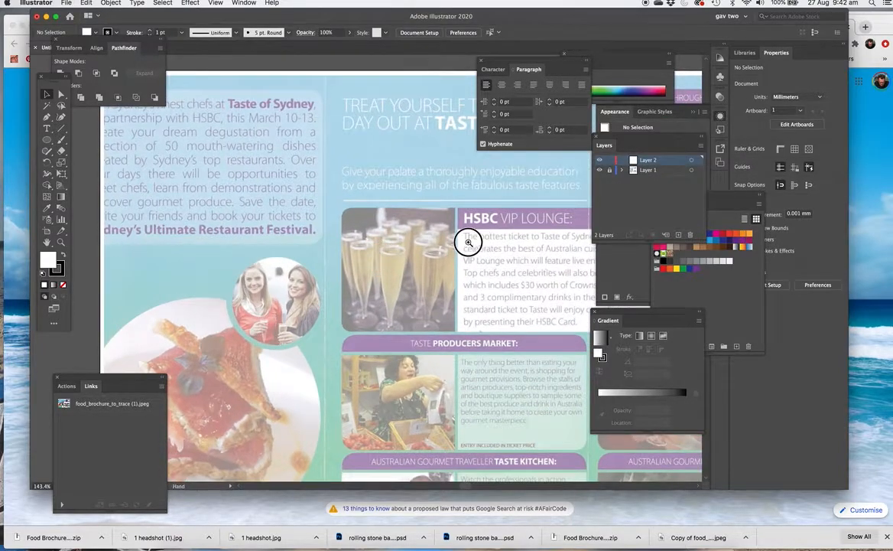
drag(428, 221, 338, 213)
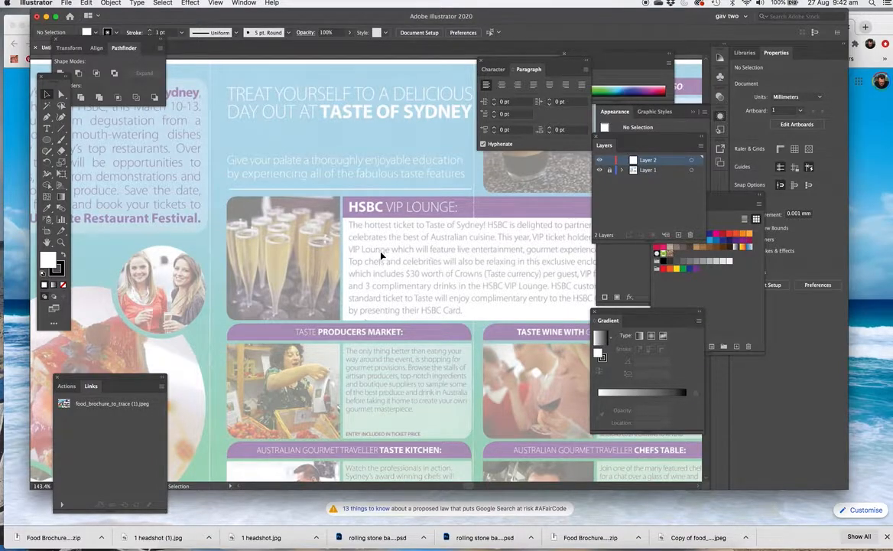
scroll(396, 258, down, 3)
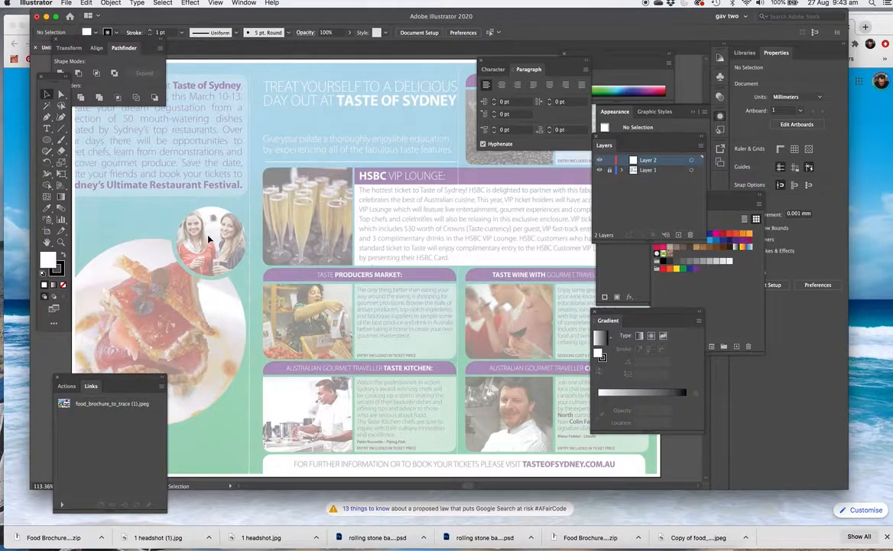
drag(460, 219, 352, 218)
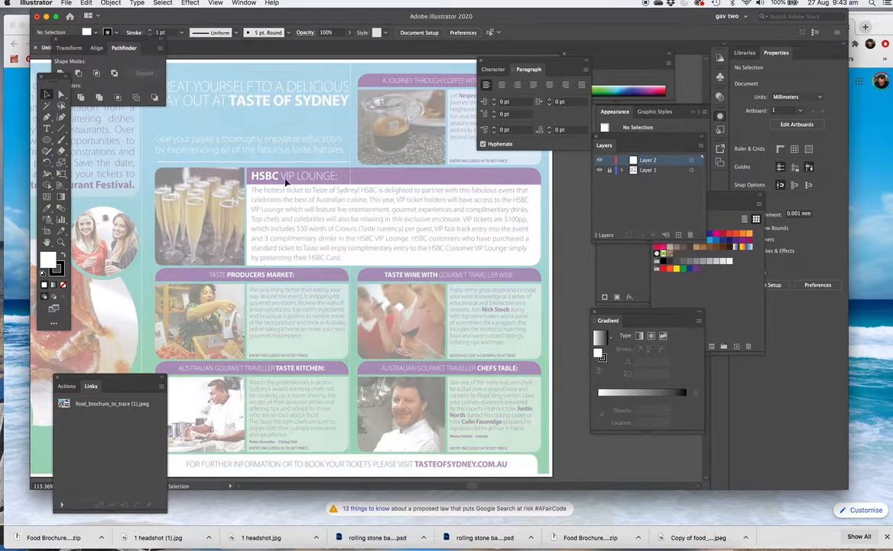
drag(147, 189, 225, 188)
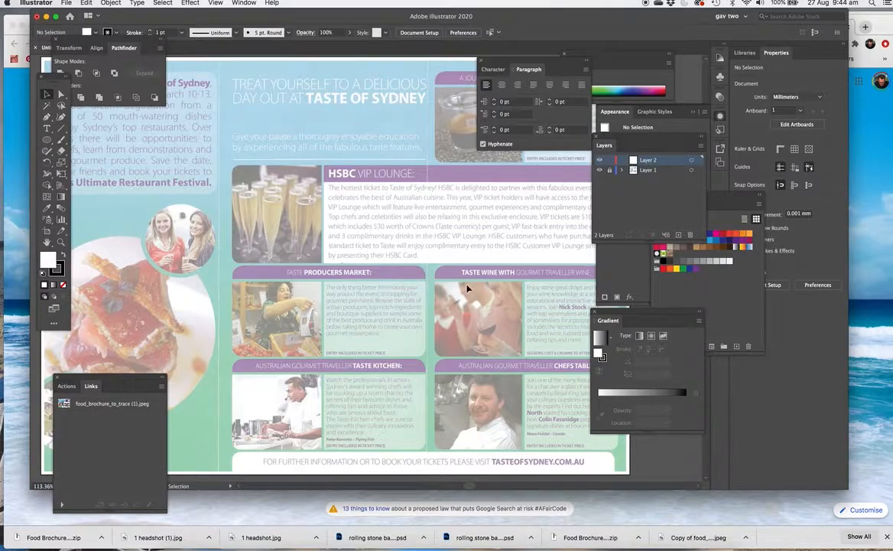
drag(498, 261, 467, 311)
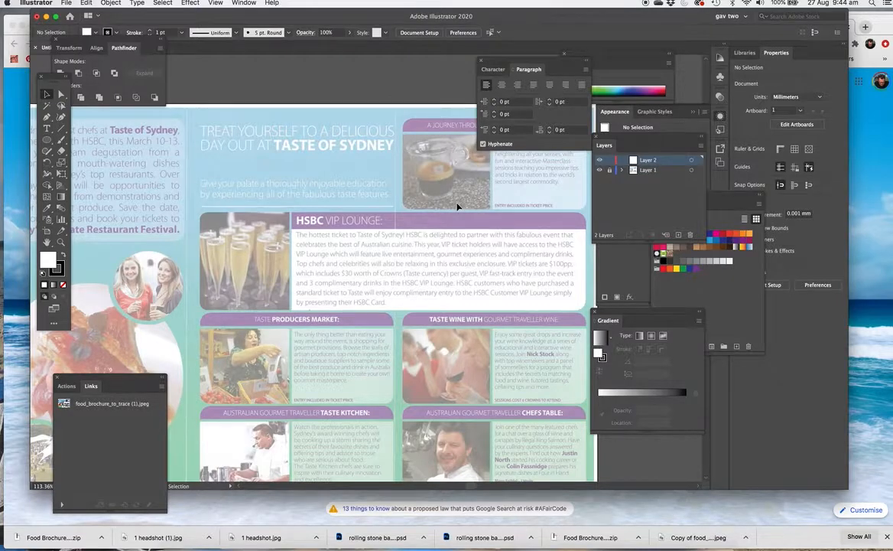
scroll(413, 187, right, 5)
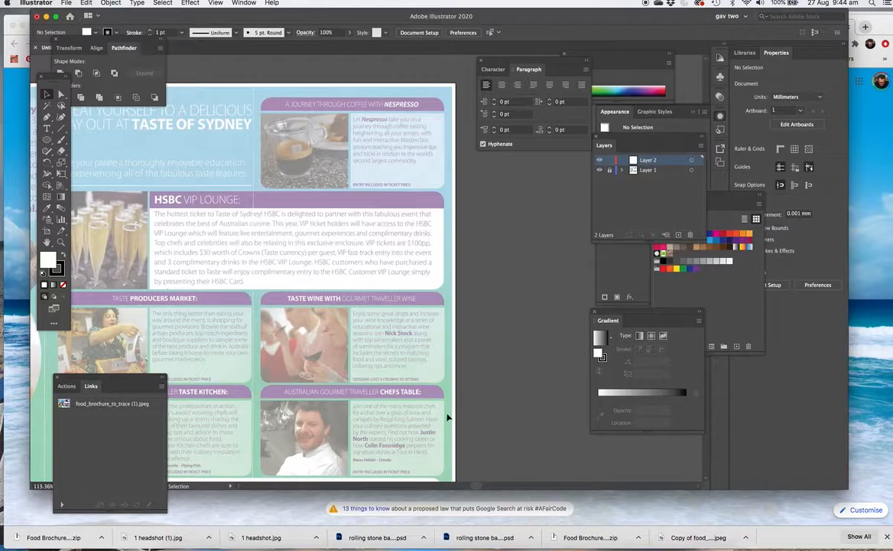
drag(266, 289, 341, 208)
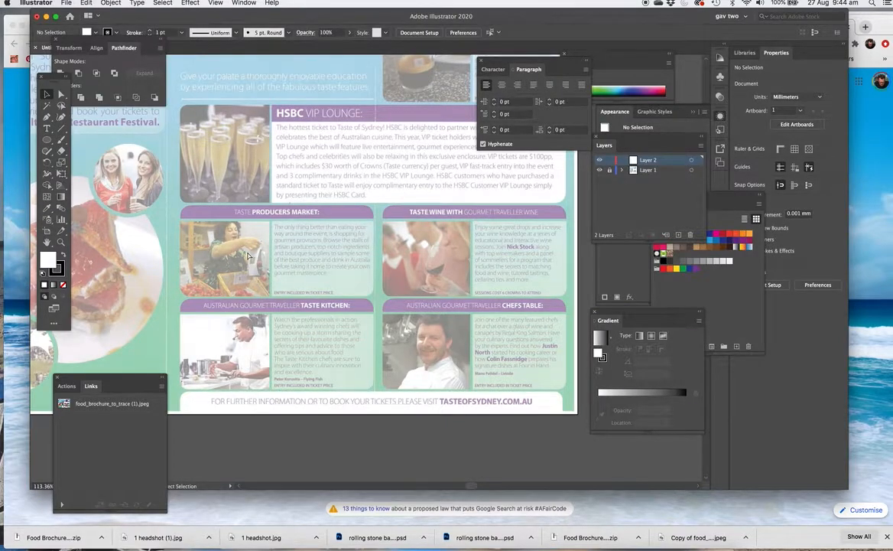
key(super+minus)
key(super+minus)
drag(226, 232, 564, 261)
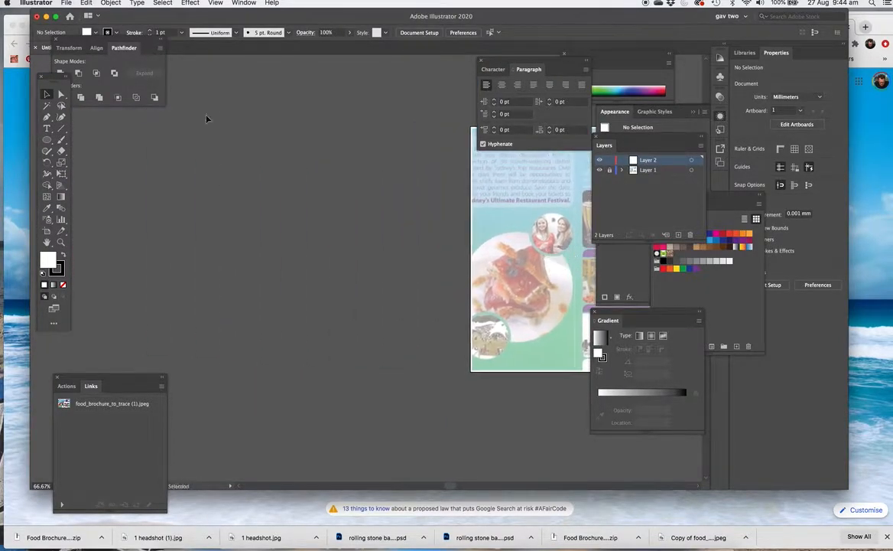
Add a second artboard about 235 × 302 mm in the empty space to the left of the brochure artboard
click(47, 230)
drag(168, 111, 443, 465)
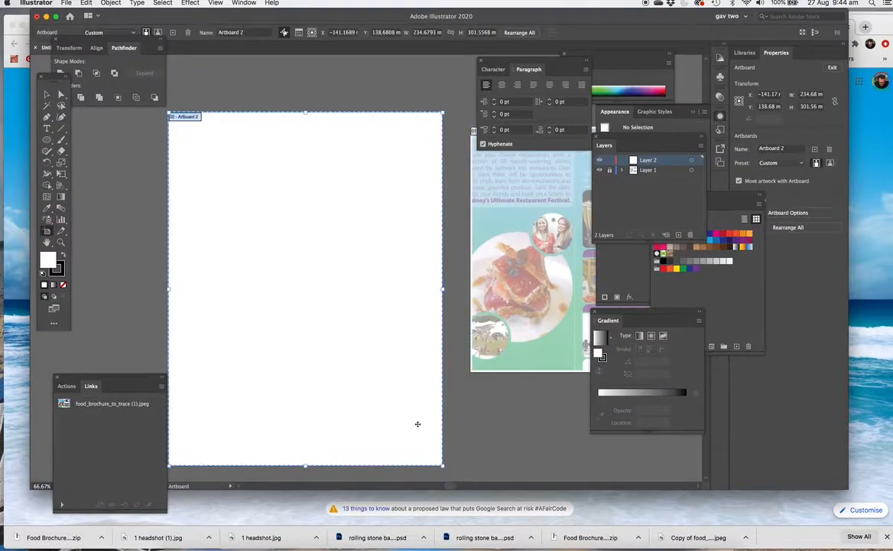
click(46, 92)
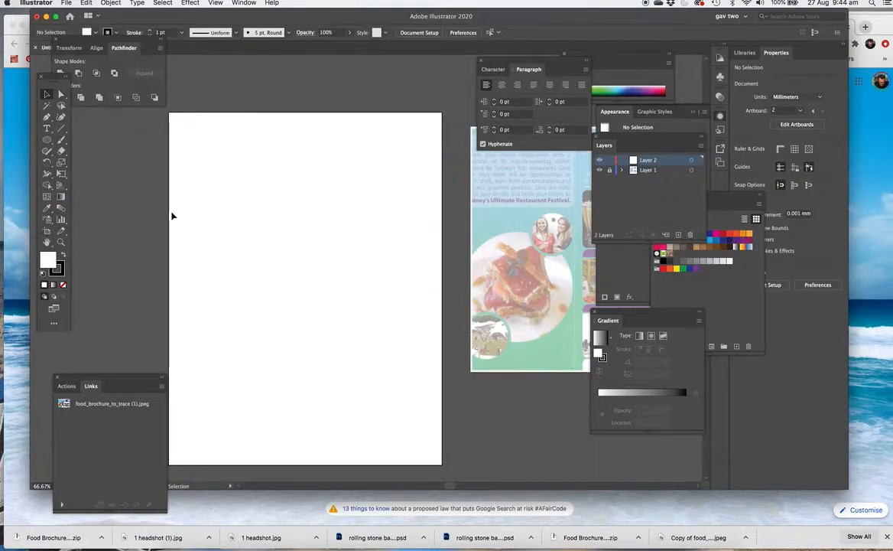
Add a first name in capitals as point text near the top of the new artboard and scale it to about 91 pt
scroll(309, 231, up, 5)
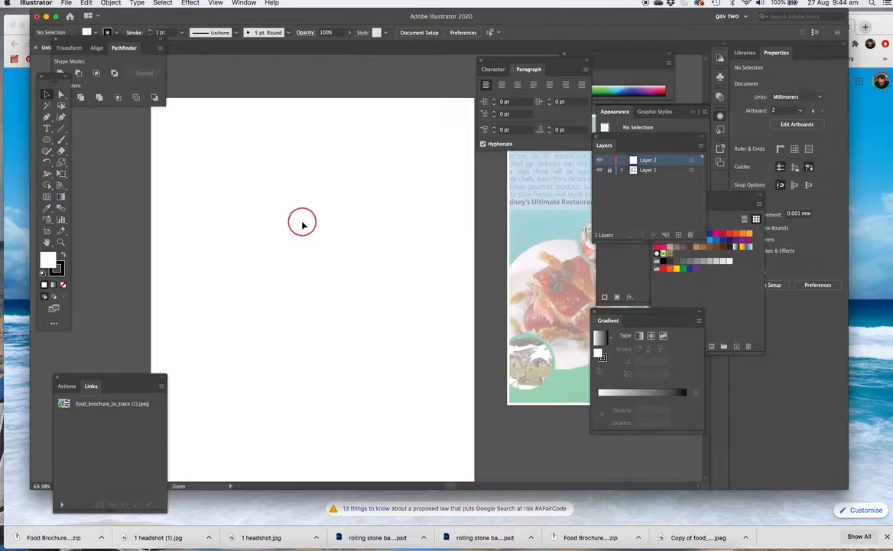
click(47, 130)
click(239, 158)
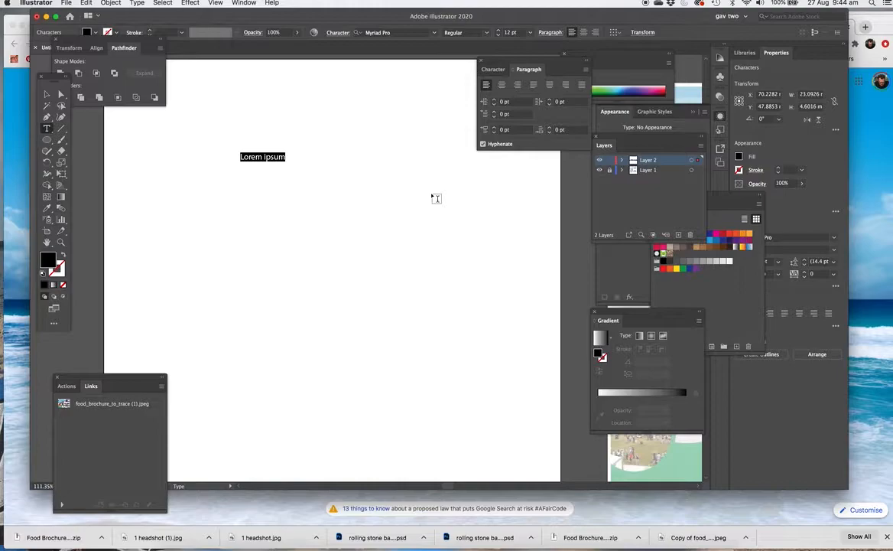
text(GAVEN)
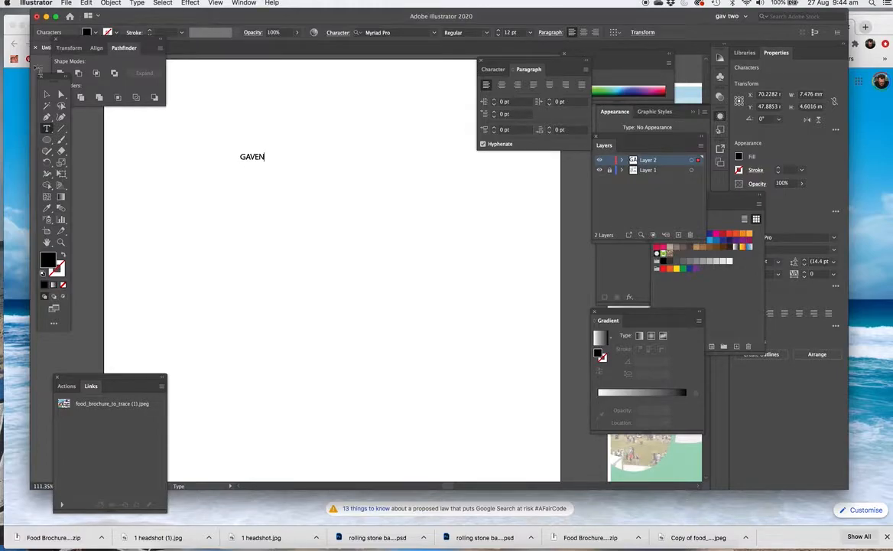
click(47, 93)
drag(267, 163, 423, 253)
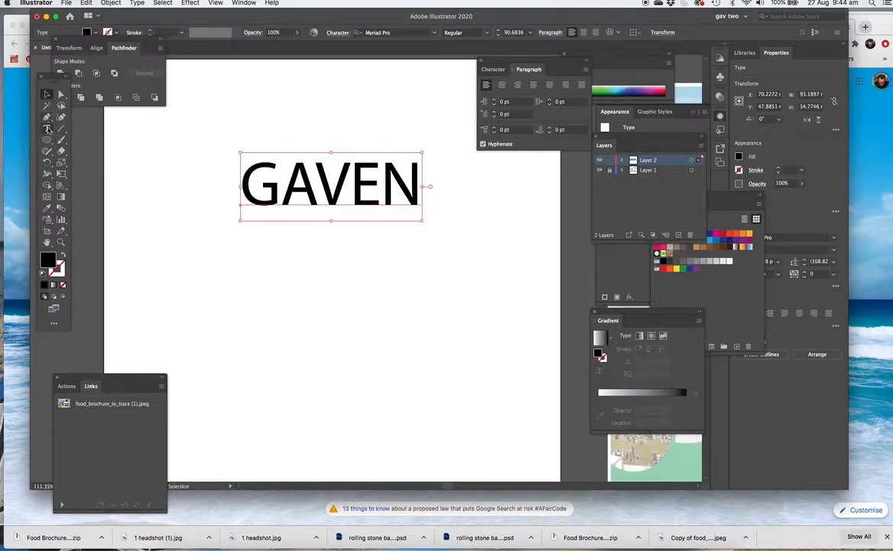
drag(420, 145, 363, 123)
key(super+z)
drag(423, 223, 120, 266)
key(super+z)
Convert the large name to outlines and stretch the final N's right stem upward by its top anchor points
click(163, 3)
mouse_move(138, 3)
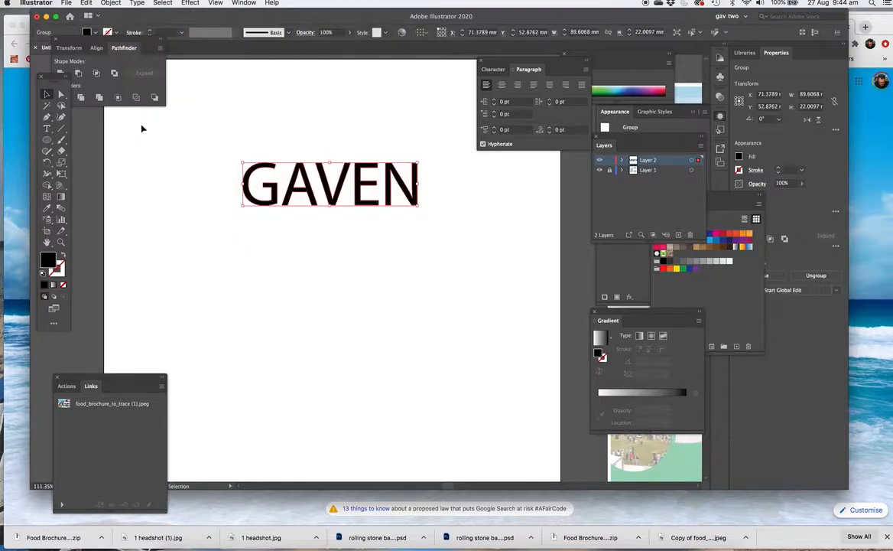
click(396, 148)
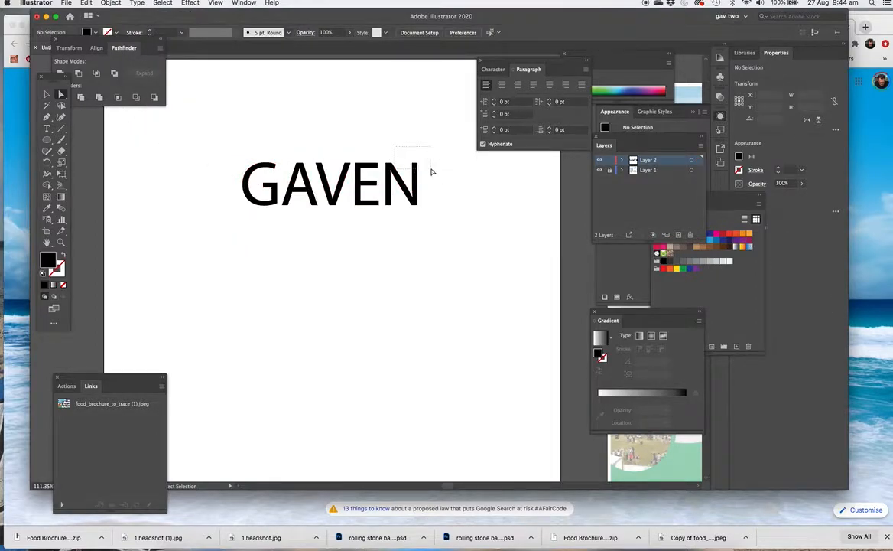
click(414, 164)
drag(414, 164, 424, 115)
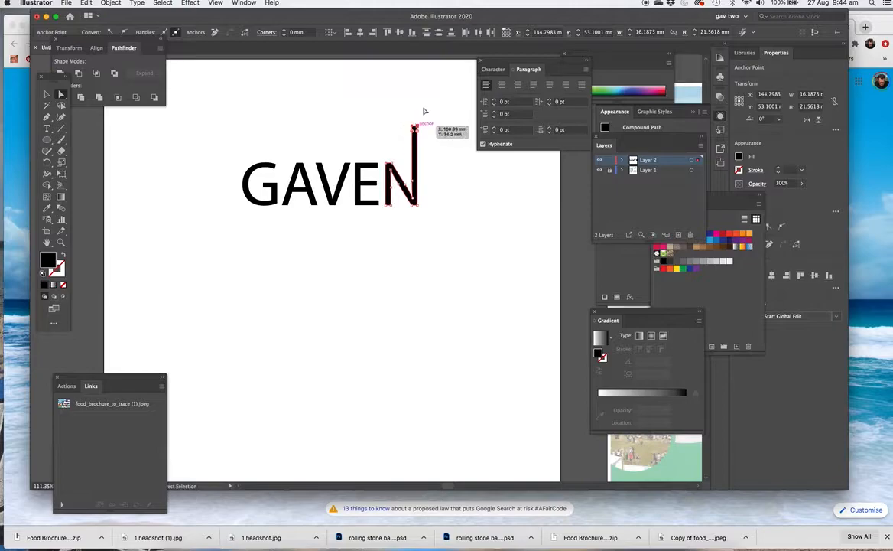
click(419, 220)
drag(415, 206, 501, 204)
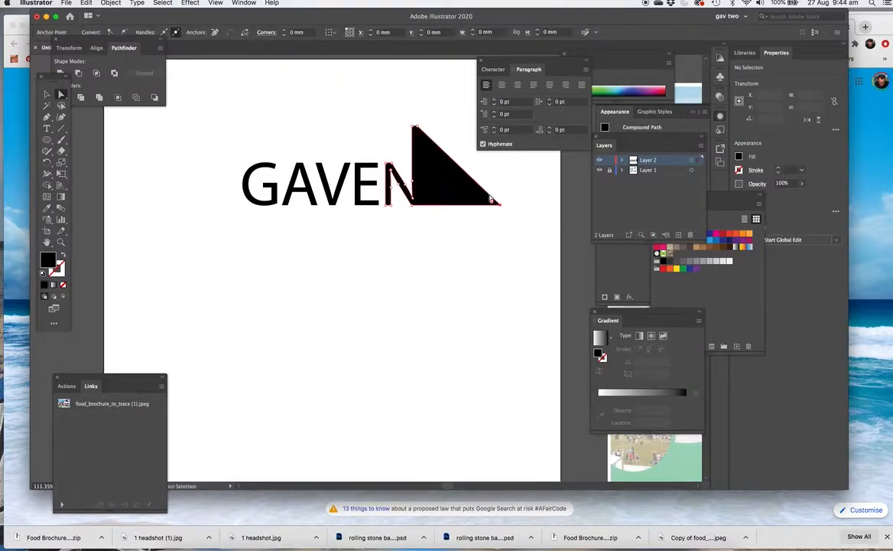
key(super+z)
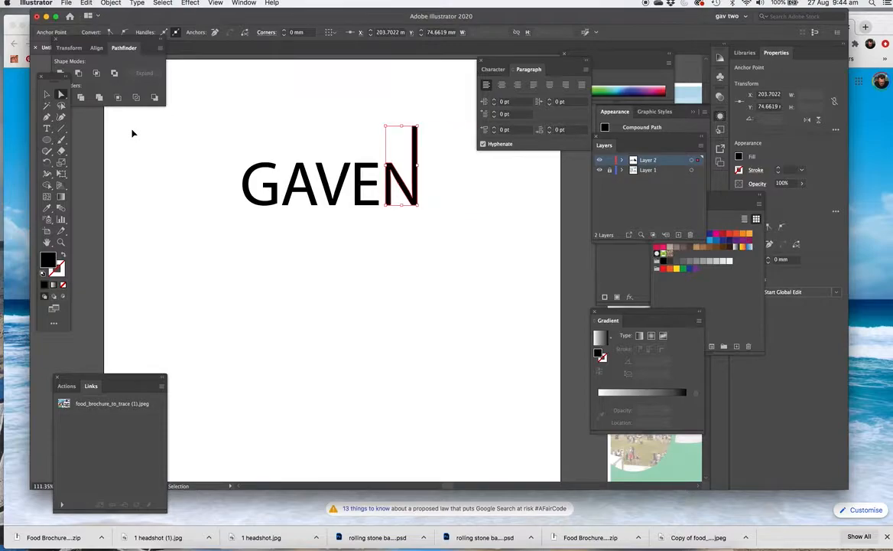
Create an area text frame about 114 × 128 mm filled with placeholder text below the large name on the second artboard
scroll(290, 216, right, 10)
scroll(301, 226, right, 10)
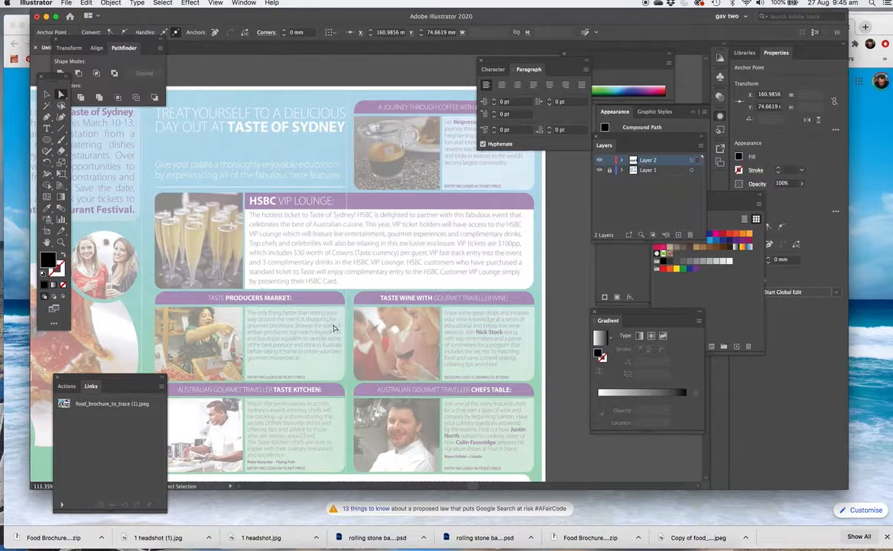
scroll(259, 285, left, 15)
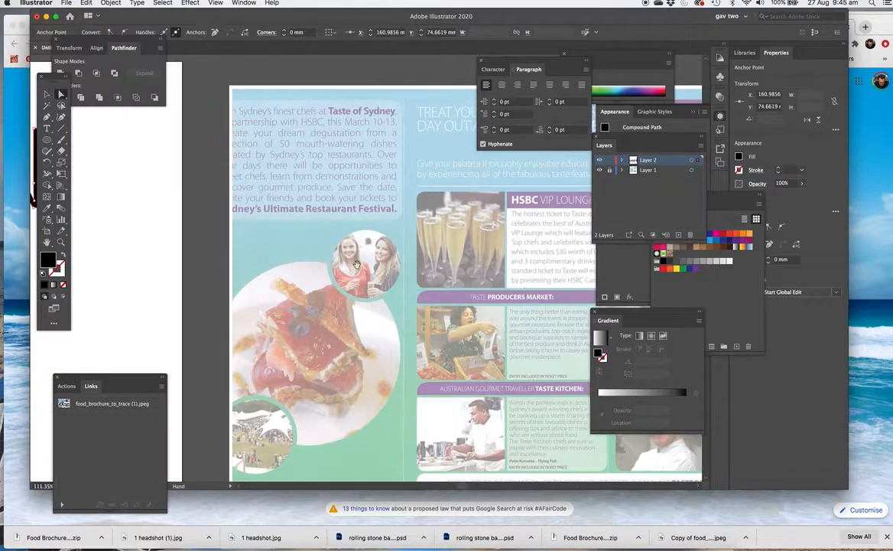
scroll(338, 157, down, 5)
scroll(337, 158, right, 3)
key(t)
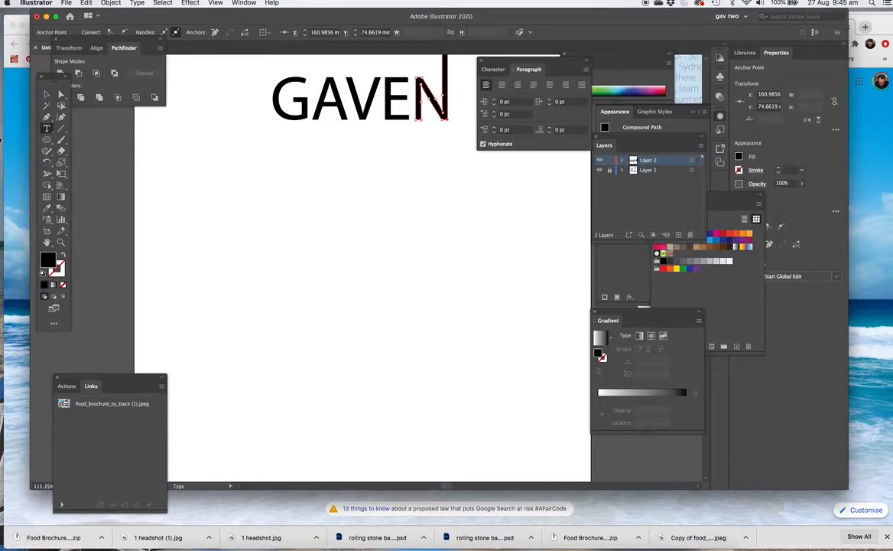
drag(229, 209, 450, 461)
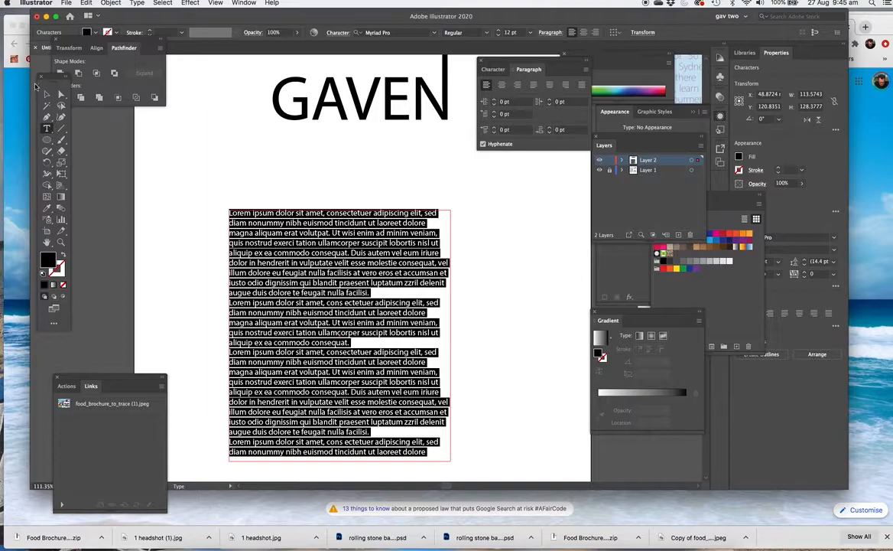
Move the placeholder text frame up and left, and narrow it to about 96 mm wide so the text reflows
click(47, 94)
drag(356, 271, 311, 255)
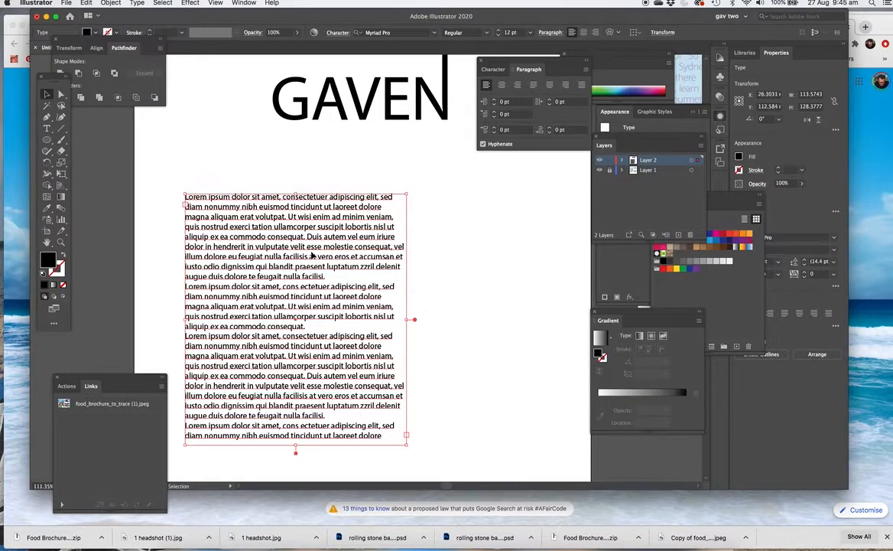
drag(410, 189, 375, 319)
Add the first name in capitals as 12 pt point text to the right of the placeholder paragraph
click(47, 128)
click(421, 211)
text(GAVEN)
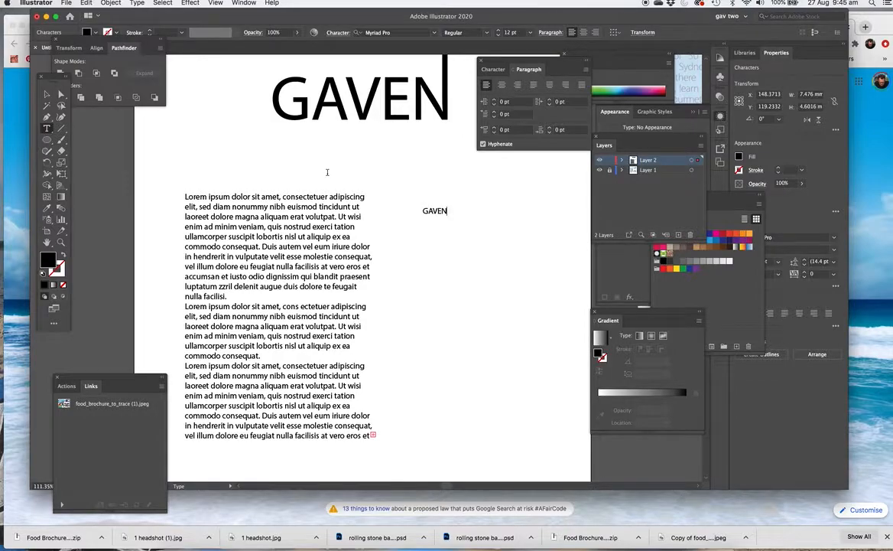
click(46, 93)
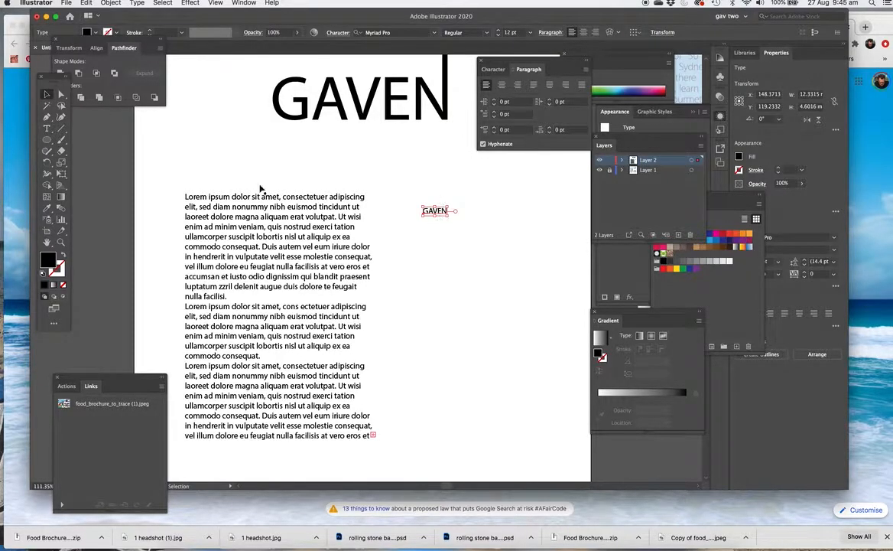
Create an area text frame about 71 × 31 mm below the small point text and enter the same first name in it
click(46, 128)
drag(419, 243, 558, 303)
text(GAVEN)
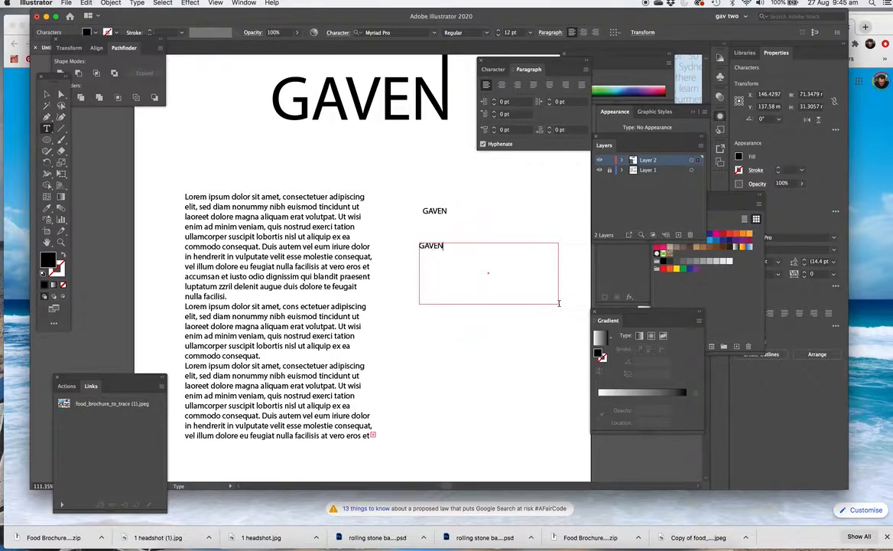
click(46, 93)
click(537, 187)
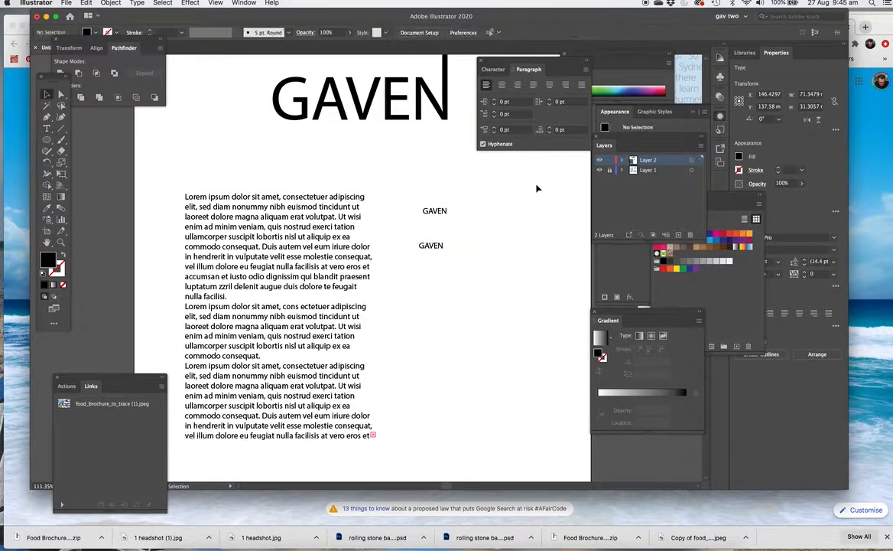
Move the small point-text name down so it left-aligns closely above the framed name, and select the framed one to compare their bounding boxes
drag(359, 173, 332, 195)
drag(417, 239, 405, 288)
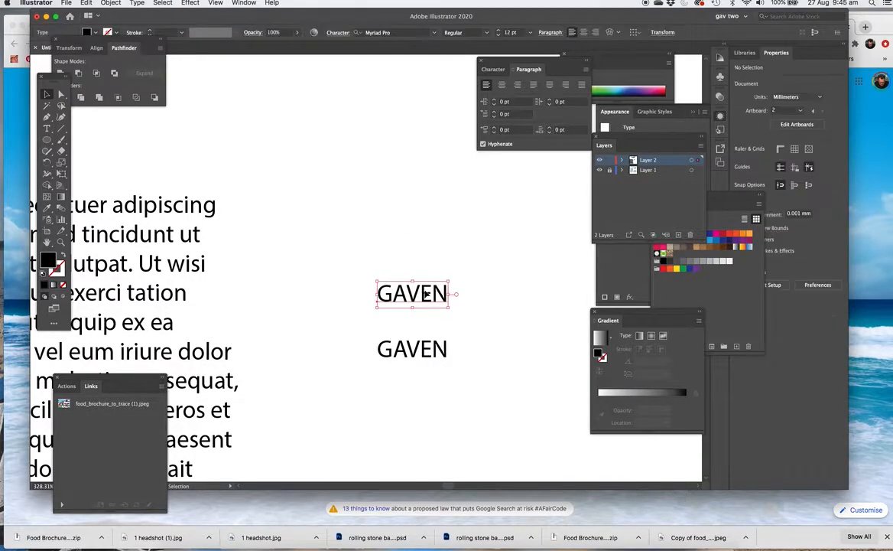
key(super+minus)
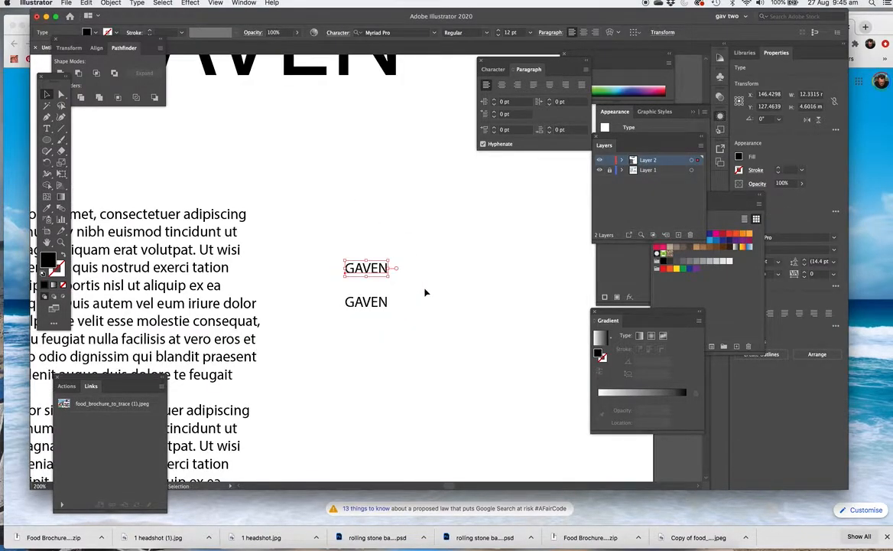
click(360, 301)
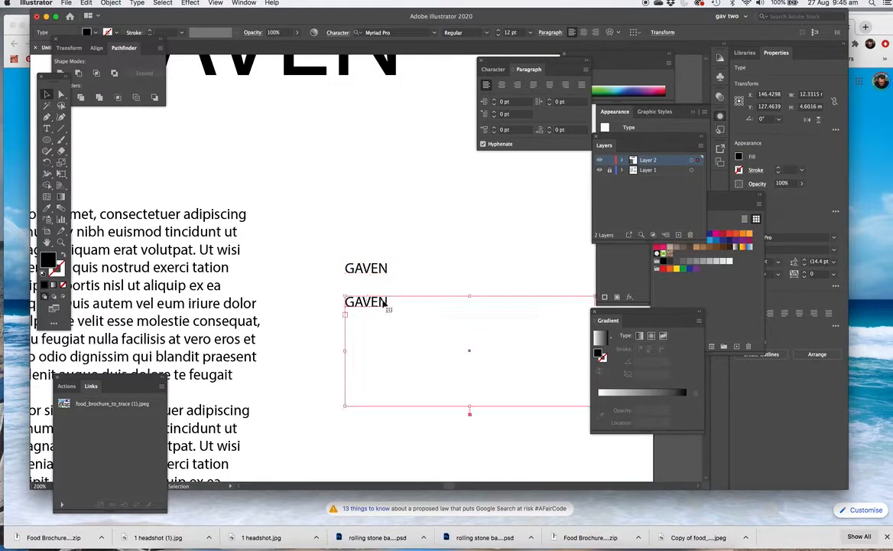
key(super+minus)
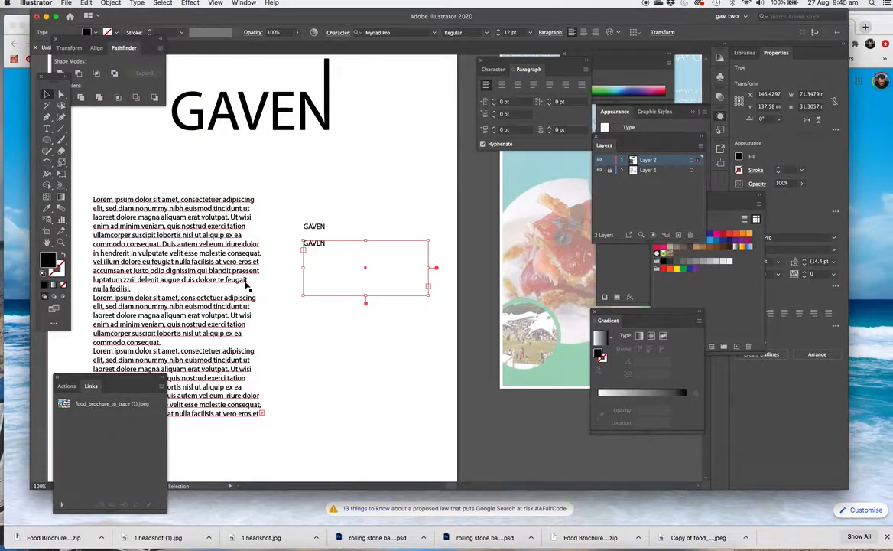
scroll(230, 252, left, 5)
scroll(230, 253, down, 2)
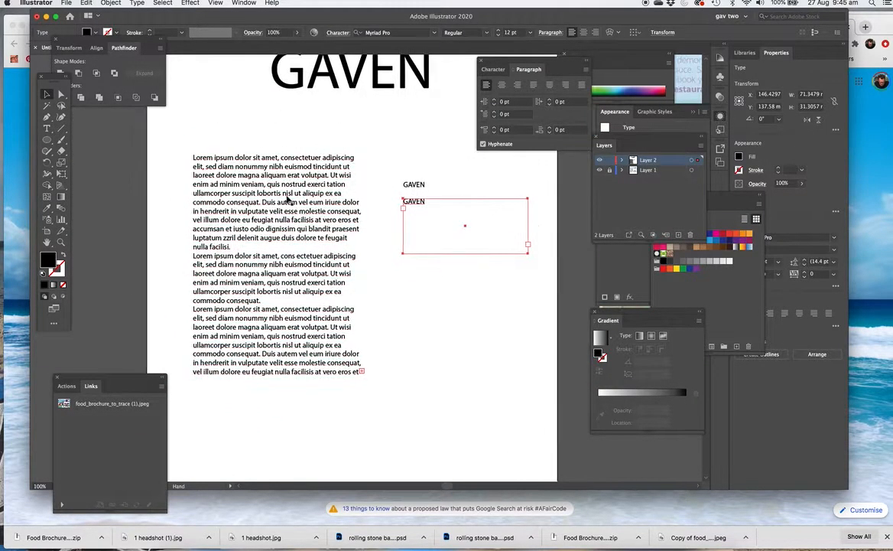
Draw a magenta-filled rectangle about 106 × 144 mm around the placeholder paragraph and send it to the back
click(229, 195)
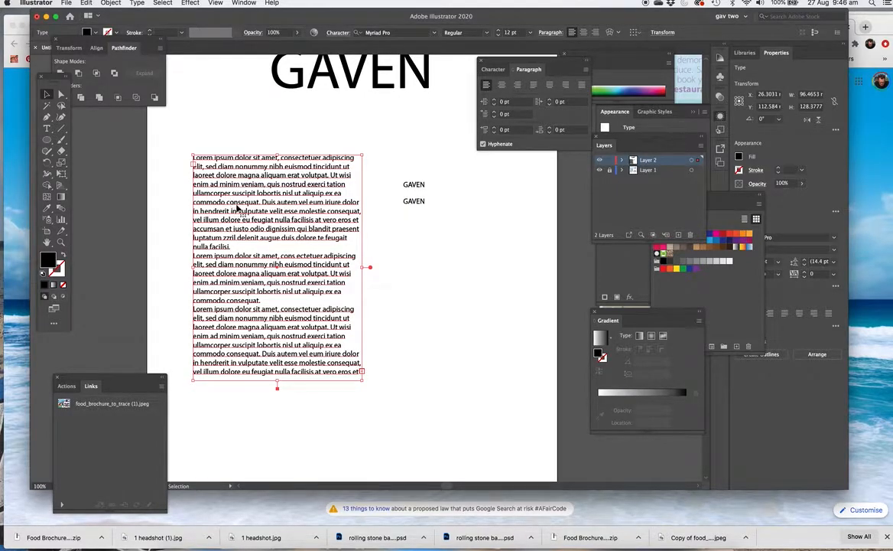
drag(47, 140, 92, 142)
drag(187, 146, 373, 397)
click(715, 235)
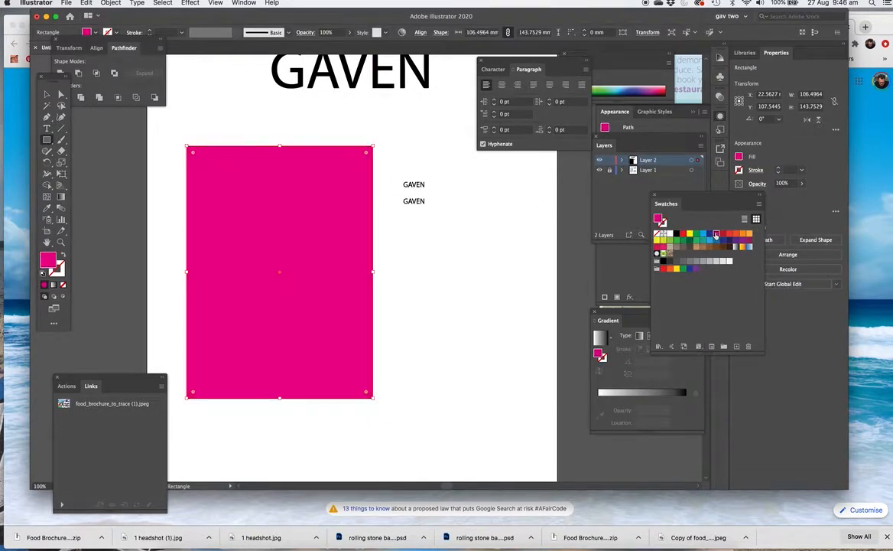
key(shift+super+bracketleft)
Reduce the magenta rectangle's opacity to 51%
key(v)
click(351, 33)
drag(350, 45, 331, 45)
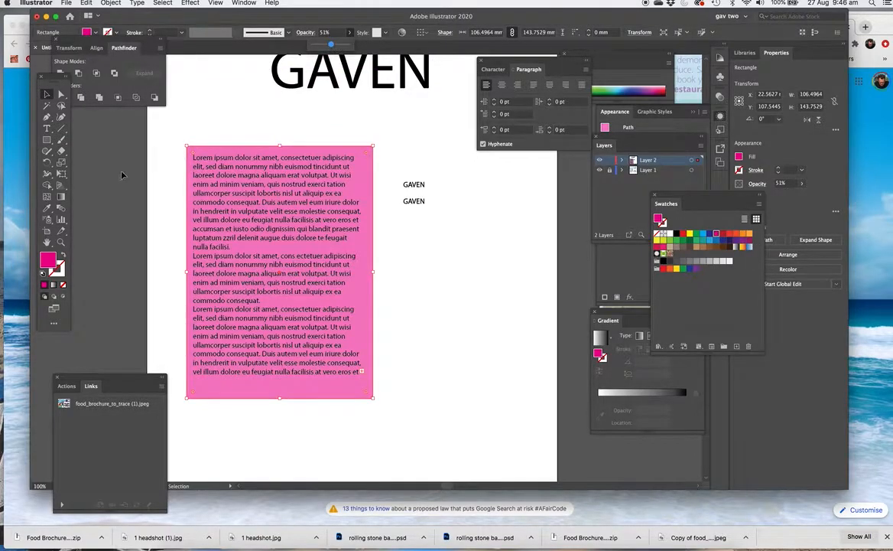
Shift the pink rectangle slightly down and right, and move the placeholder paragraph off it to the rectangle's right side
click(44, 96)
drag(151, 212, 278, 298)
key(super+shift+a)
drag(241, 254, 275, 236)
key(super+shift+a)
mouse_move(231, 214)
mouse_down()
mouse_move(239, 205)
mouse_move(233, 209)
mouse_up()
drag(319, 257, 464, 281)
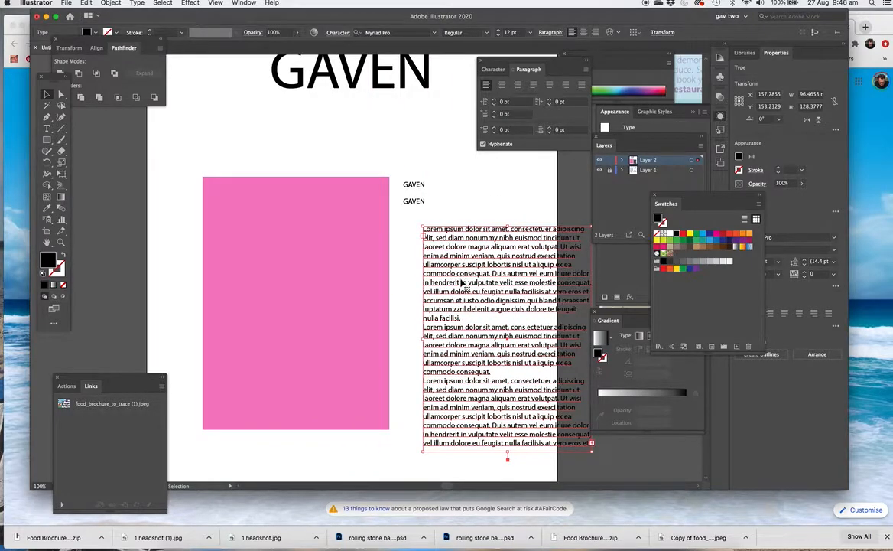
Use the Area Type tool to turn the pink rectangle's path into a placeholder text frame, and move it slightly left and down
click(47, 129)
drag(47, 129, 97, 140)
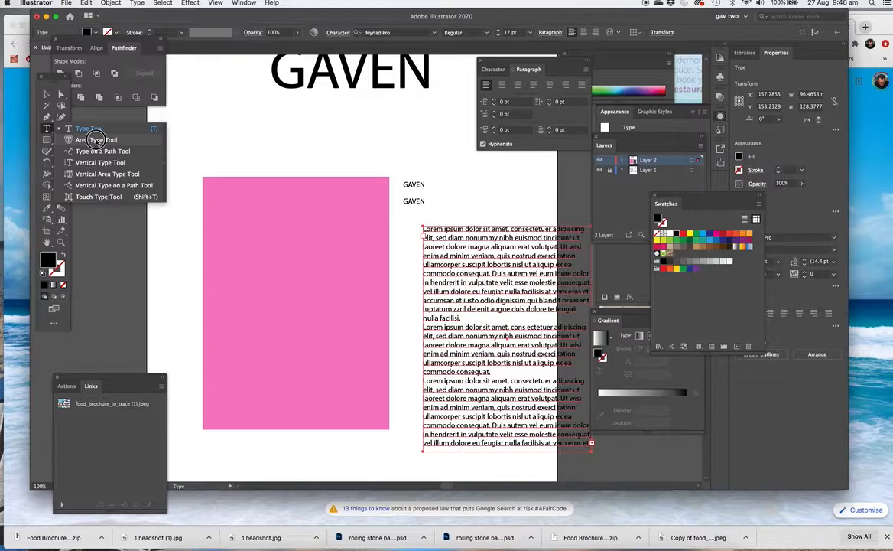
drag(97, 140, 96, 142)
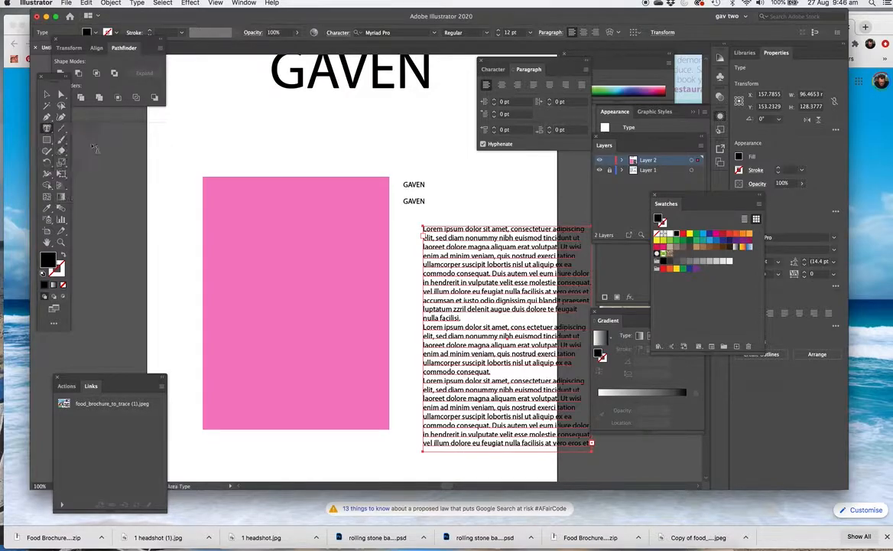
click(301, 310)
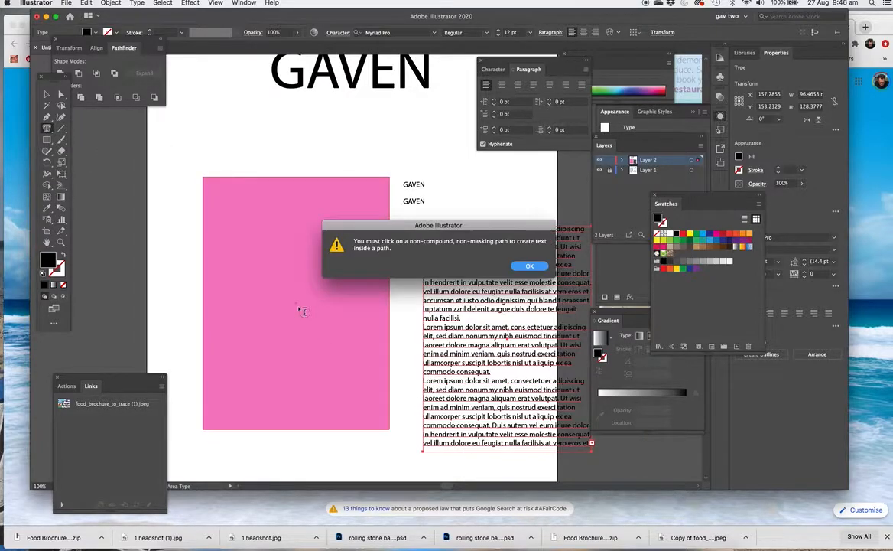
click(528, 265)
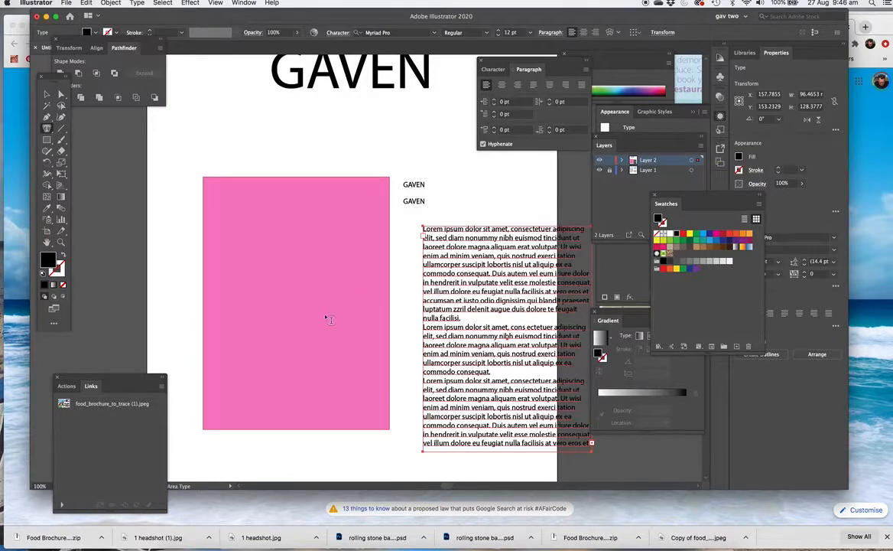
click(226, 180)
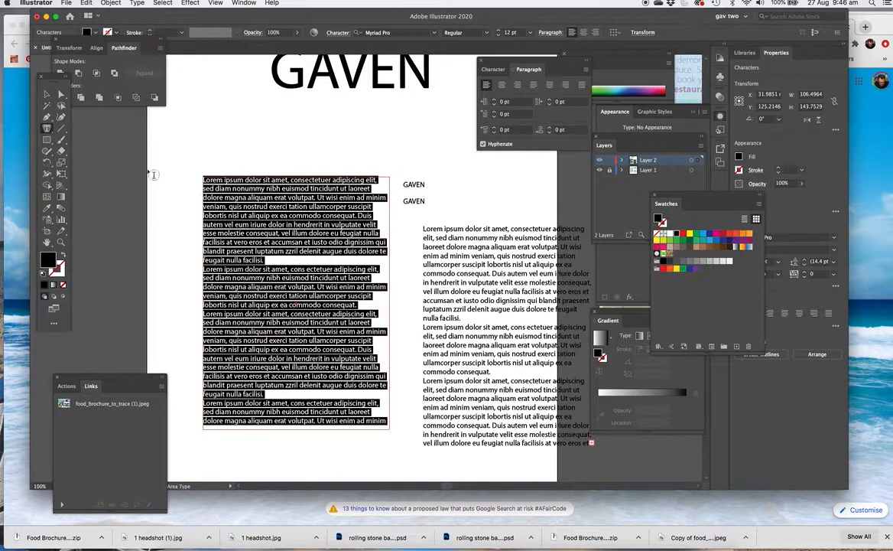
click(46, 93)
drag(254, 222, 237, 232)
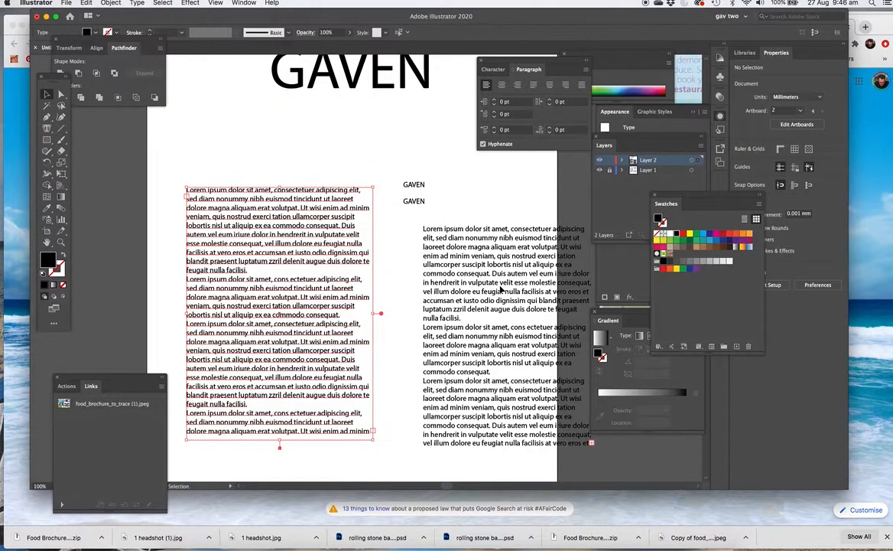
Move the left placeholder text frame slightly up and to the left on the artboard
click(498, 286)
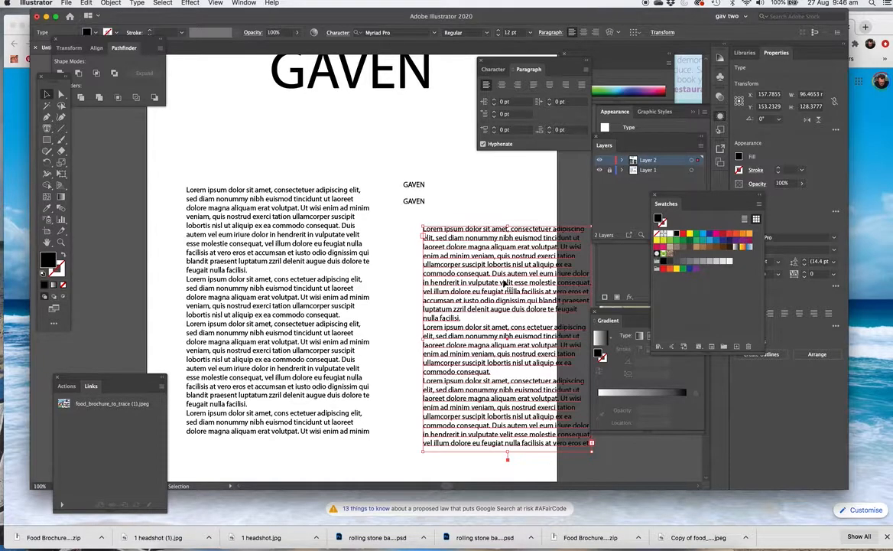
click(218, 195)
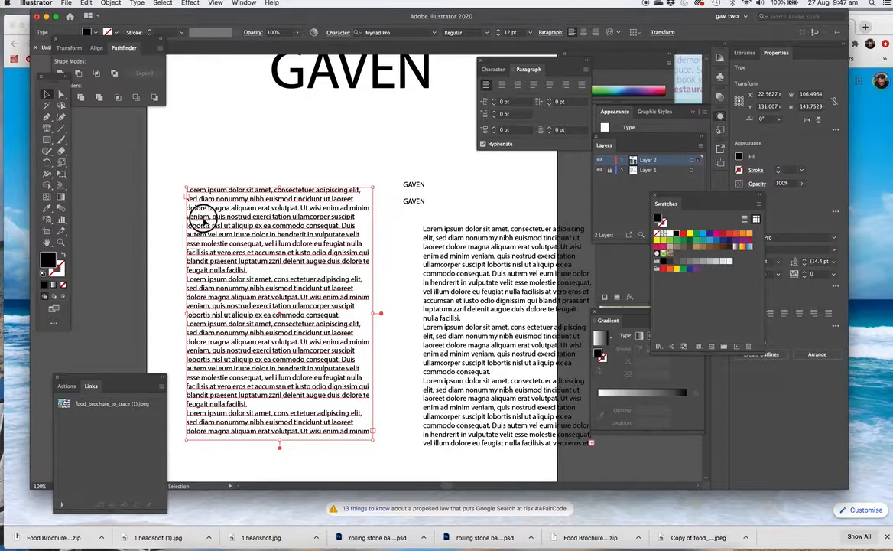
drag(221, 221, 214, 199)
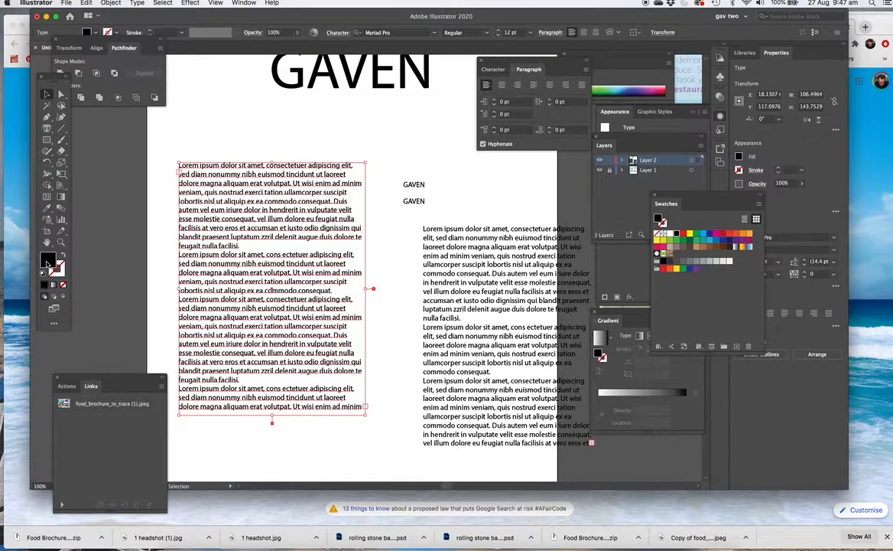
Separate the overlapping floating toolbox and Pathfinder panel, and bring the Appearance panel in front of the Layers and Swatches panels
drag(81, 90, 88, 110)
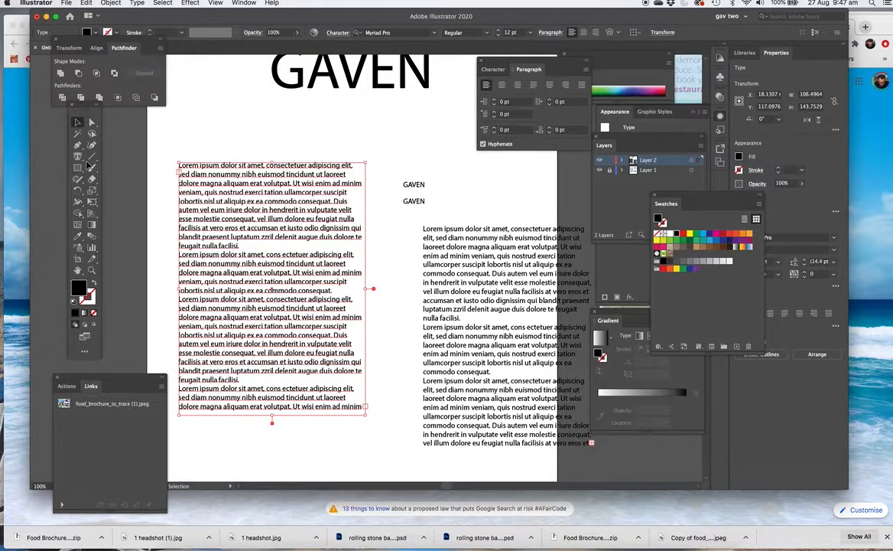
drag(88, 107, 92, 127)
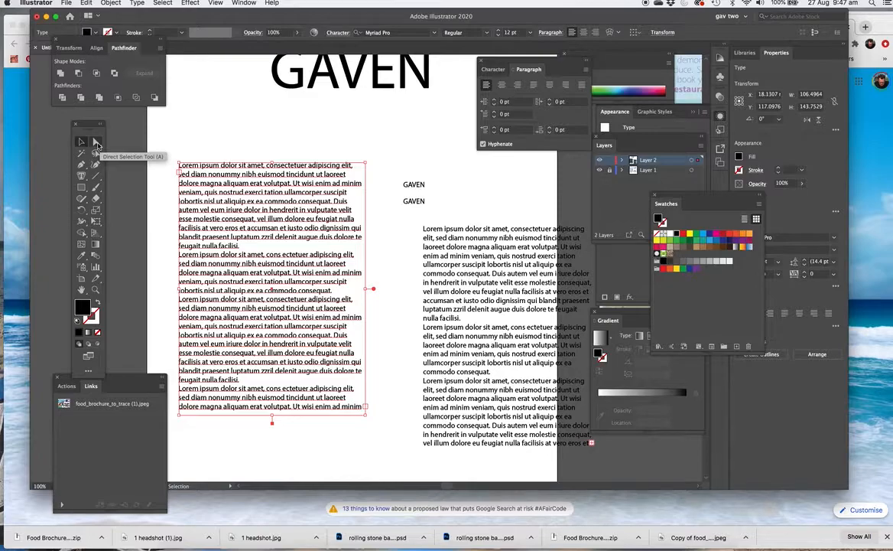
drag(104, 39, 228, 65)
drag(82, 129, 85, 125)
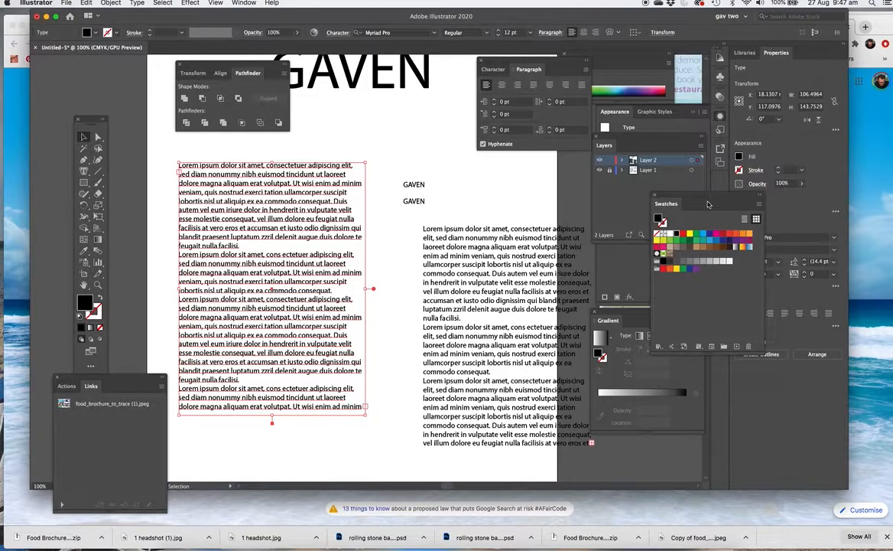
click(721, 118)
click(719, 115)
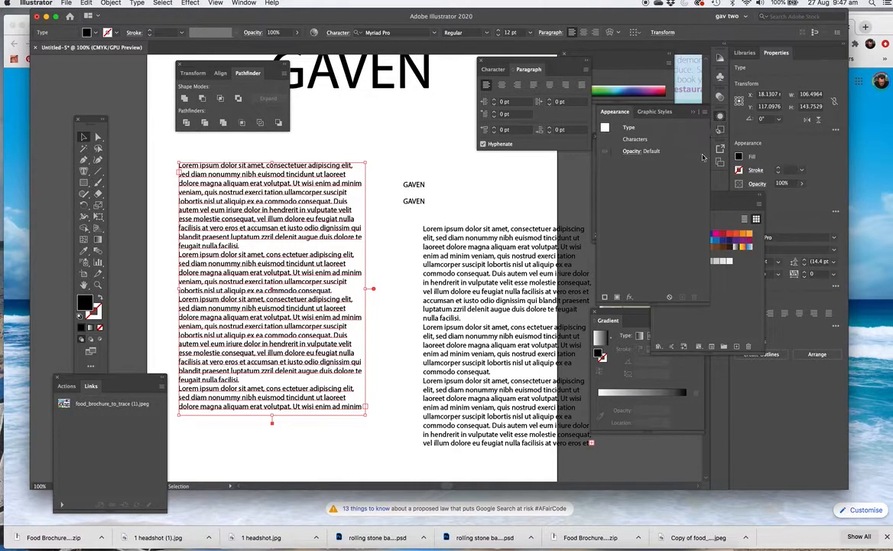
drag(76, 121, 80, 90)
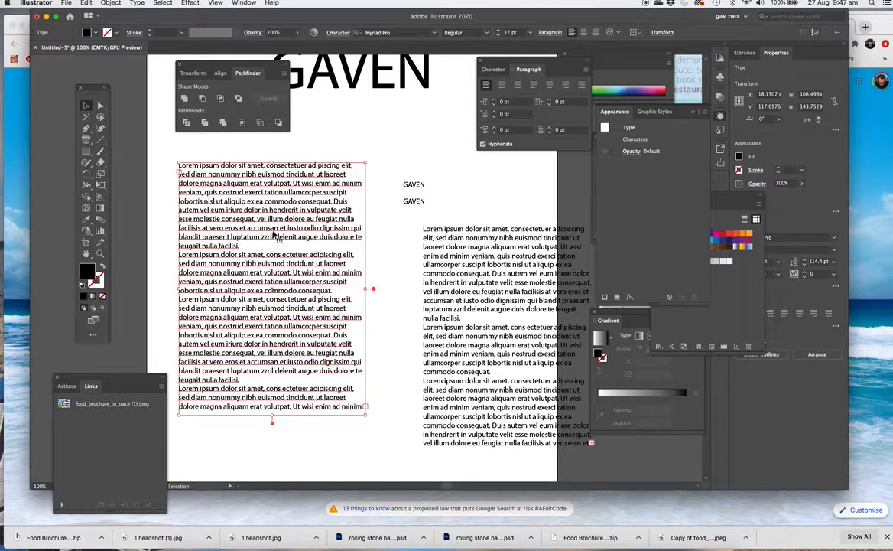
Shift the left placeholder text frame slightly right and up, and colour its text green
drag(252, 201, 270, 197)
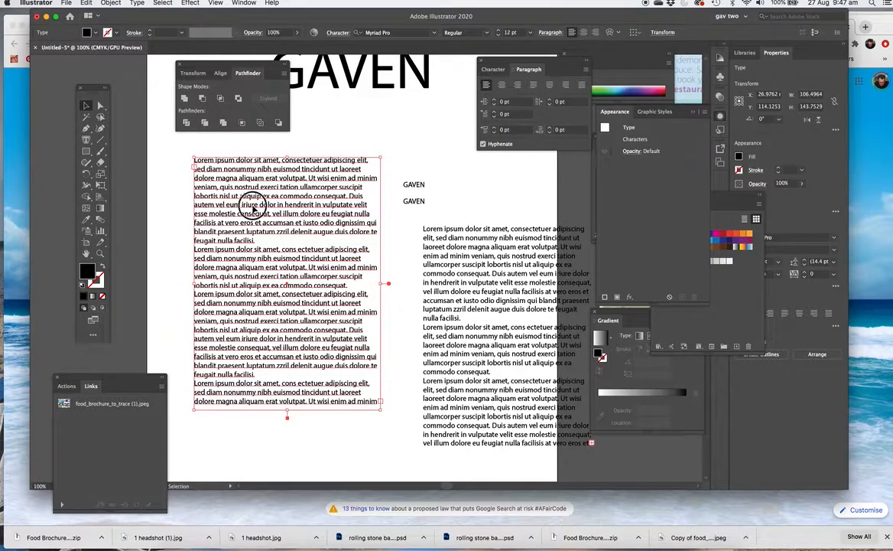
click(711, 237)
click(710, 236)
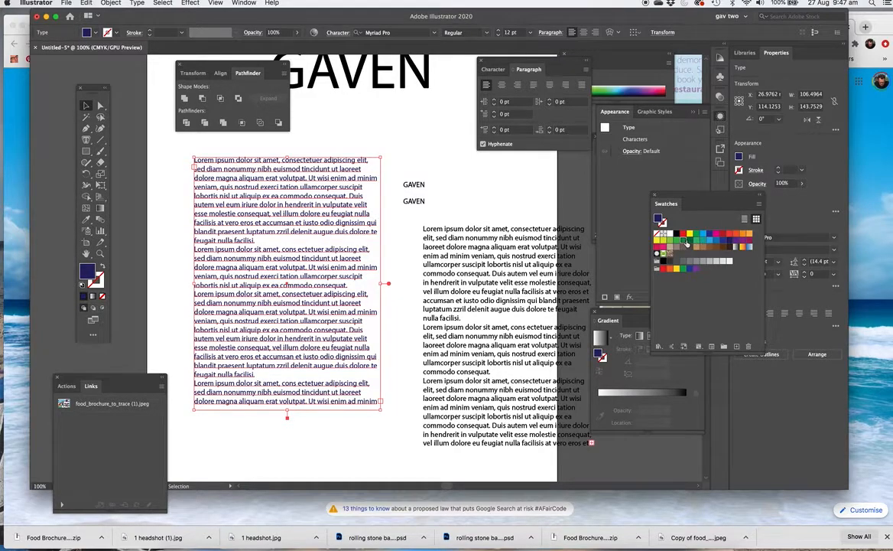
click(696, 239)
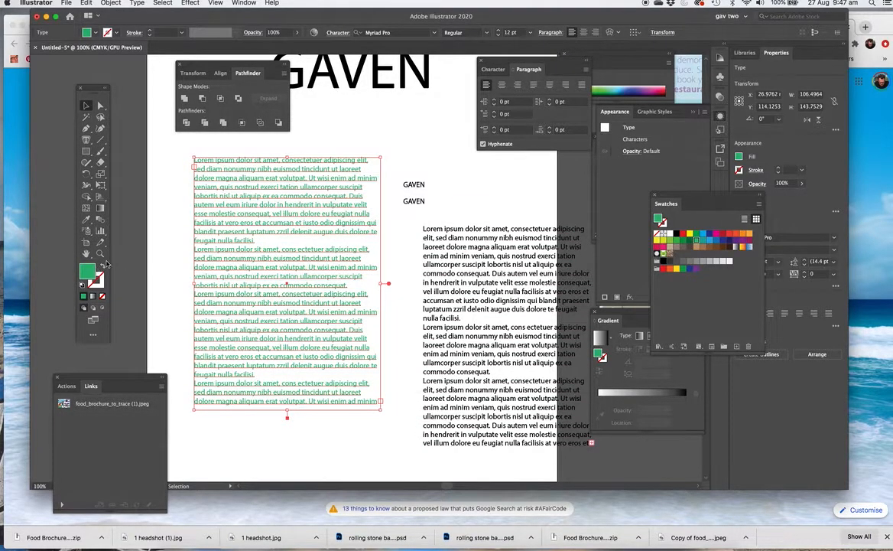
Directly select only the path of the left text frame and fill it dark blue behind the green text
click(100, 106)
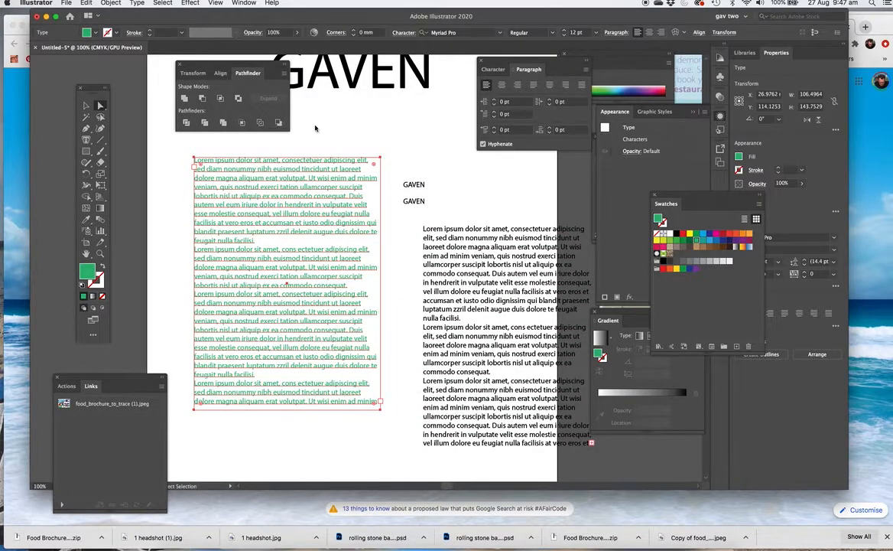
click(430, 137)
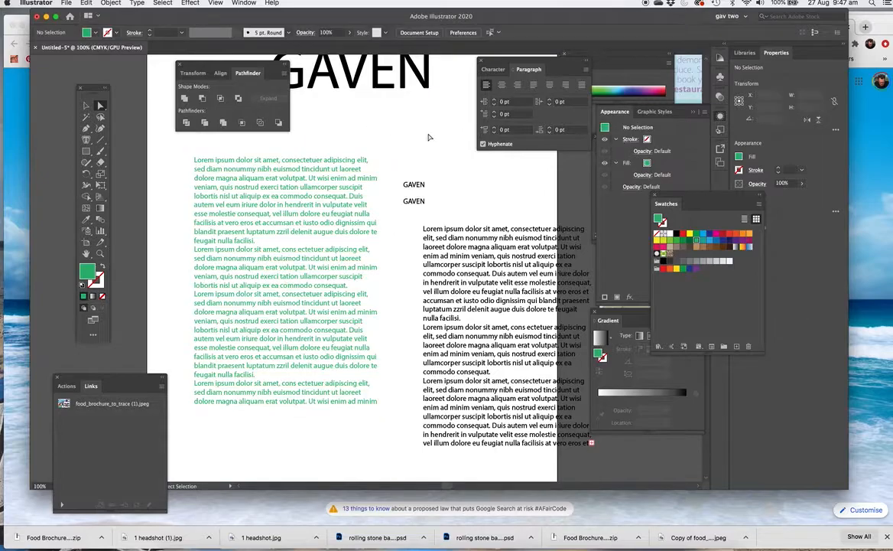
click(382, 255)
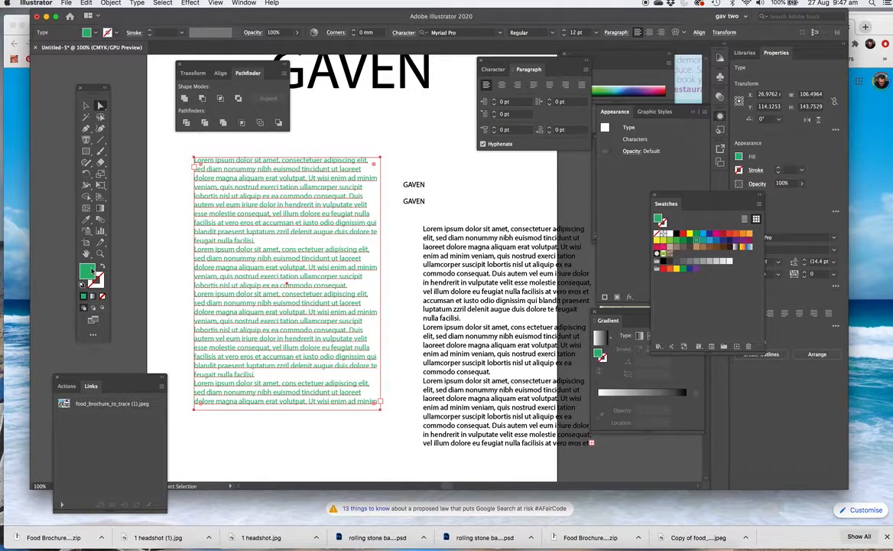
click(386, 259)
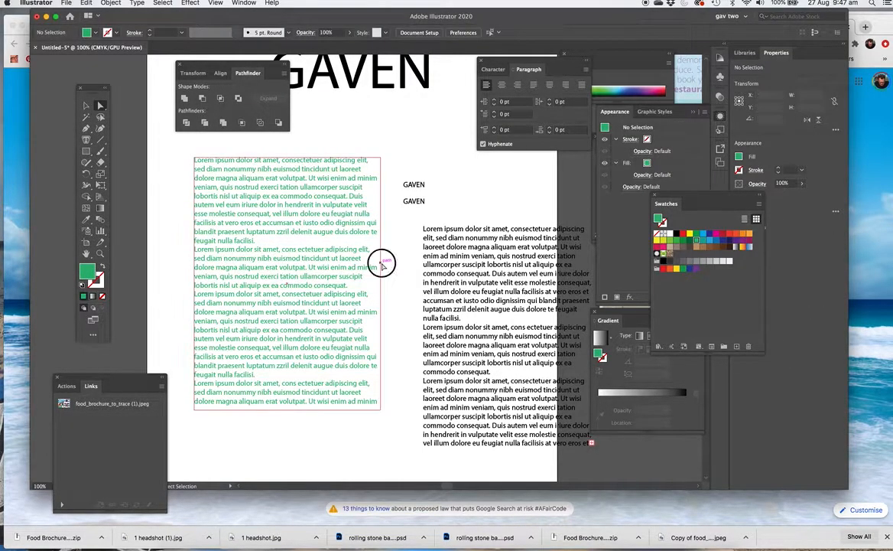
click(382, 259)
click(235, 267)
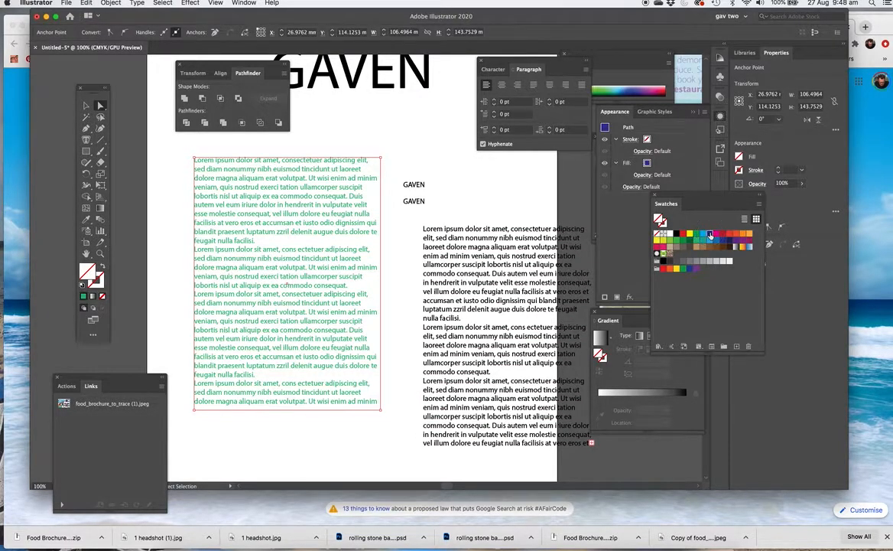
click(710, 233)
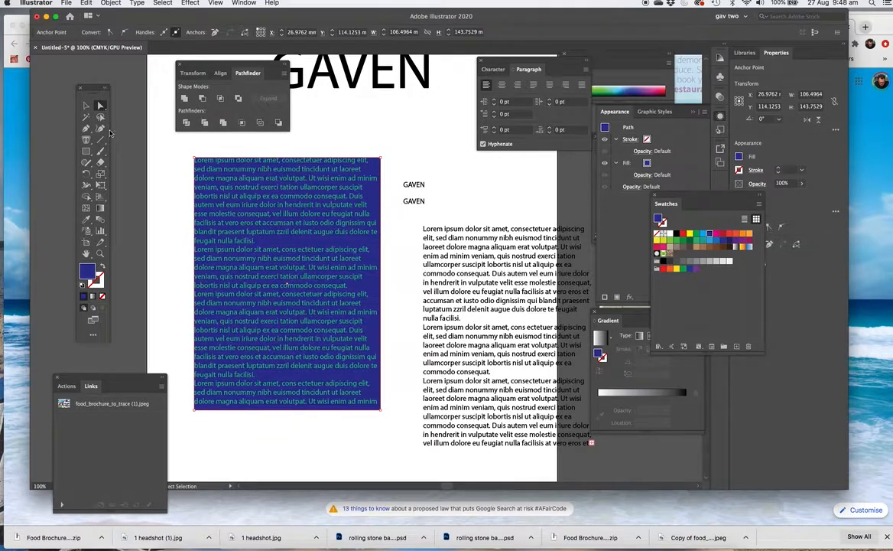
Directly select only the path of the right text frame and fill it light blue
click(443, 251)
click(457, 268)
drag(476, 278, 255, 247)
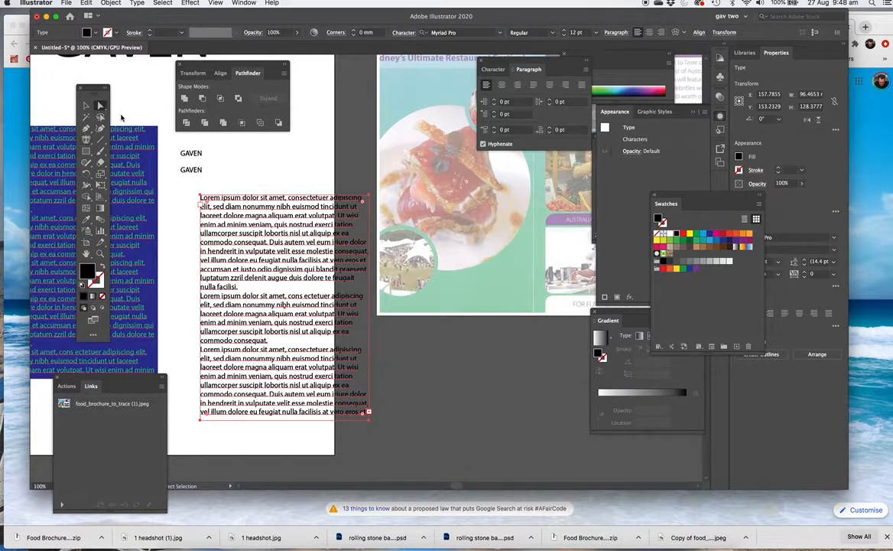
click(416, 329)
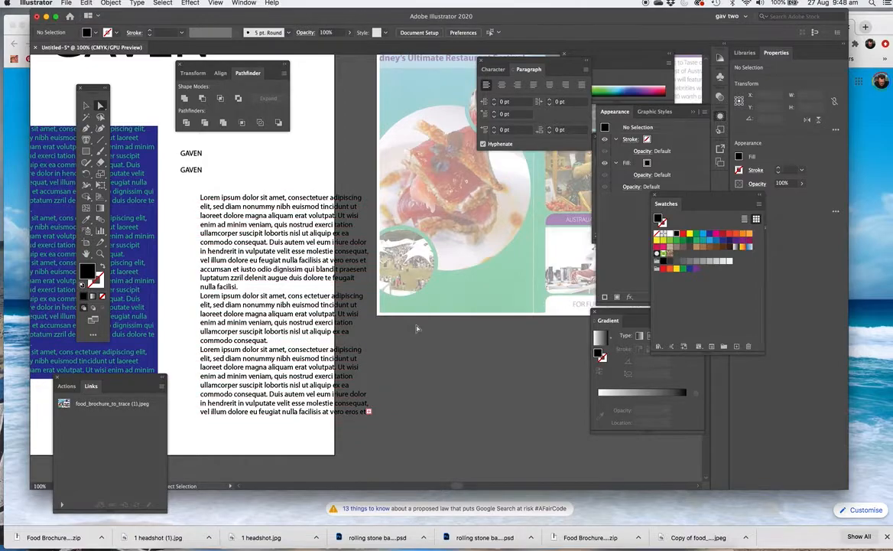
click(369, 344)
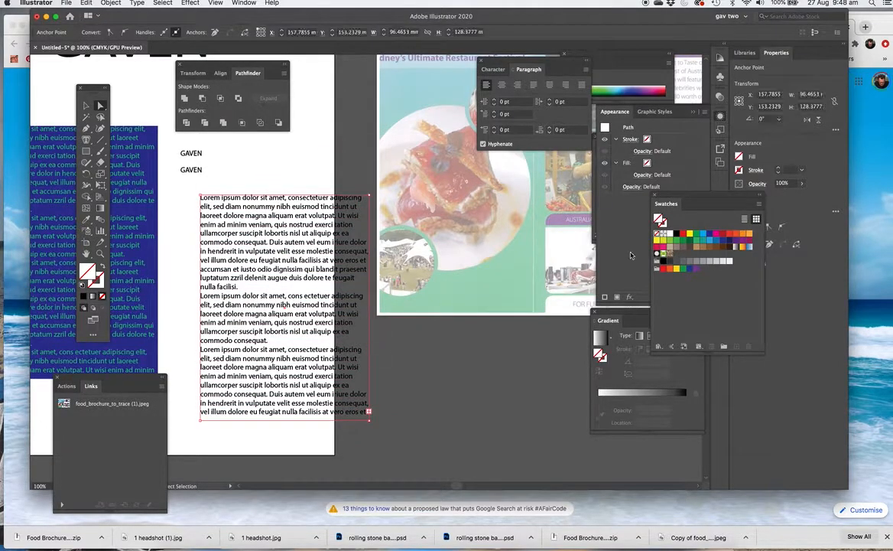
click(703, 232)
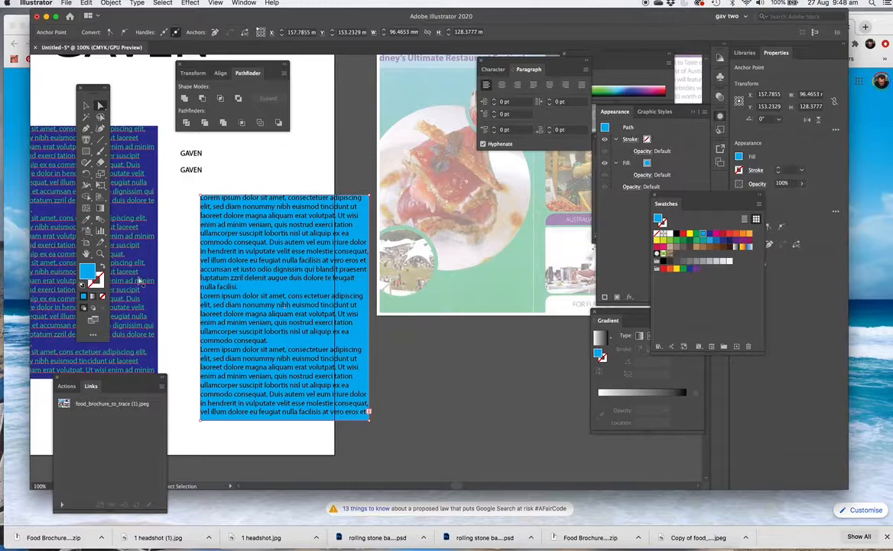
Set the opacity of the whole left area type object, text and dark blue background together, to 50%
scroll(326, 227, left, 5)
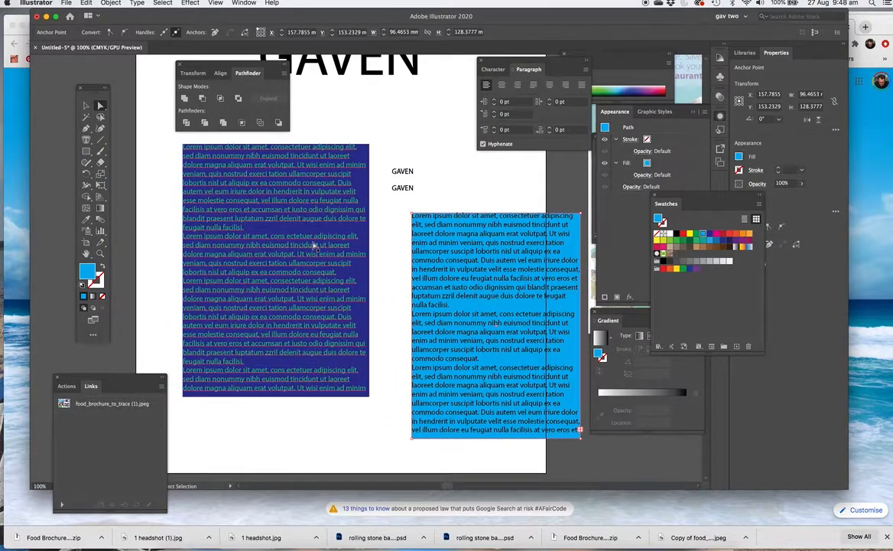
click(298, 225)
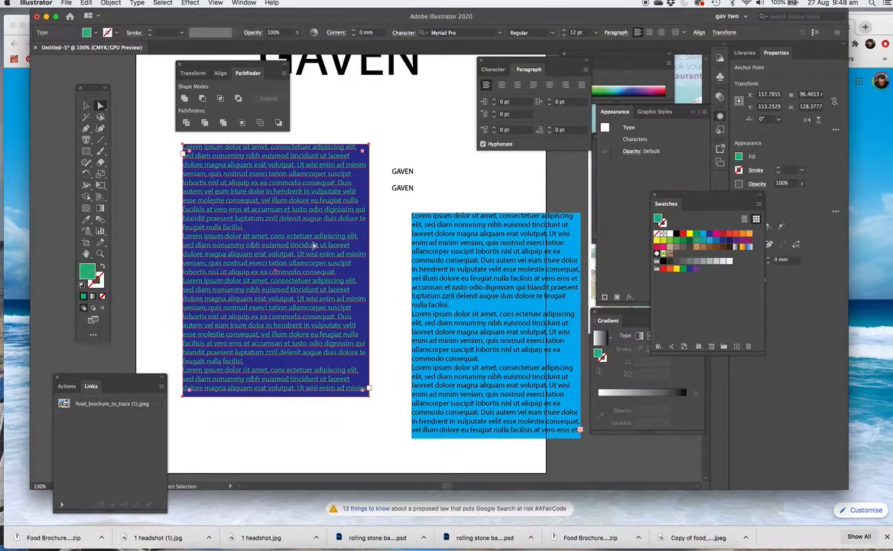
click(720, 119)
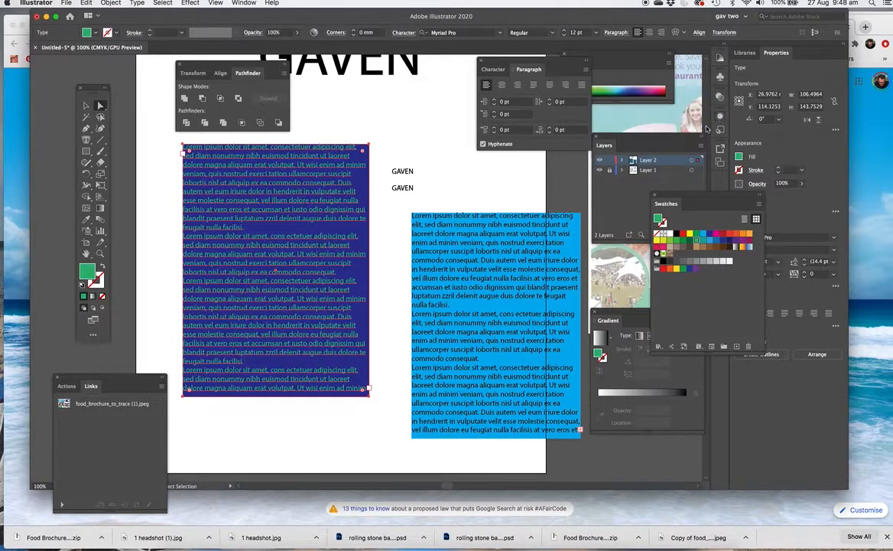
click(722, 117)
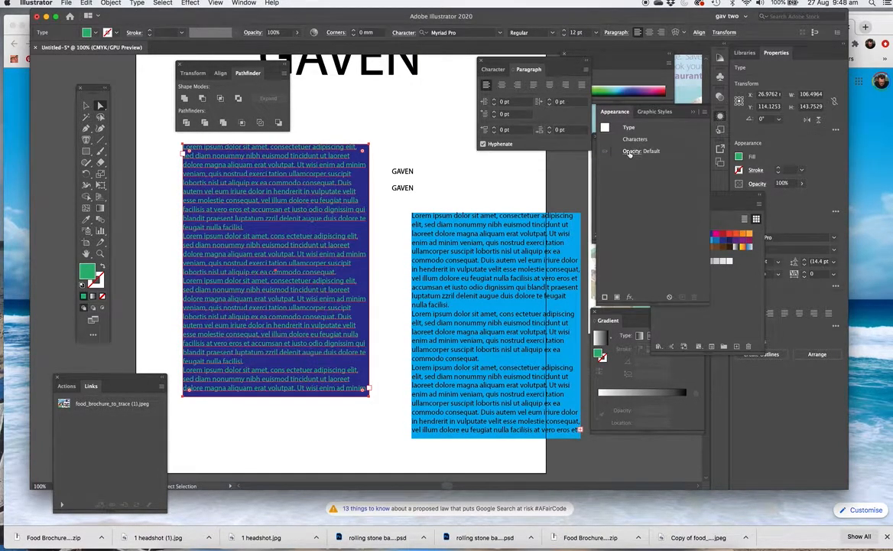
click(629, 153)
click(608, 170)
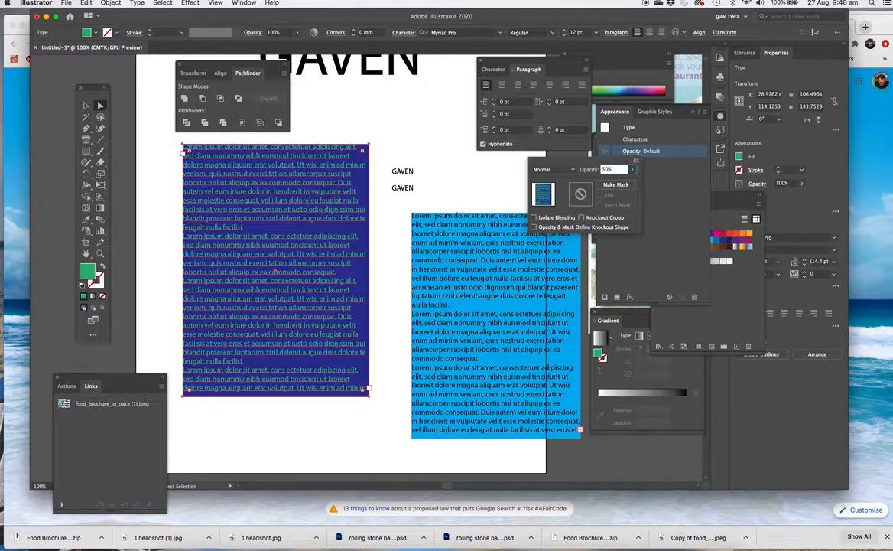
key(Return)
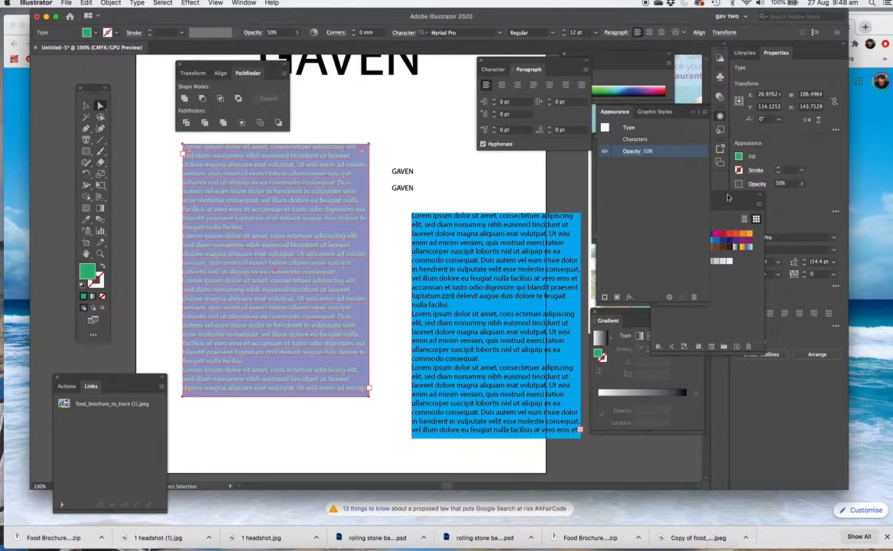
click(374, 201)
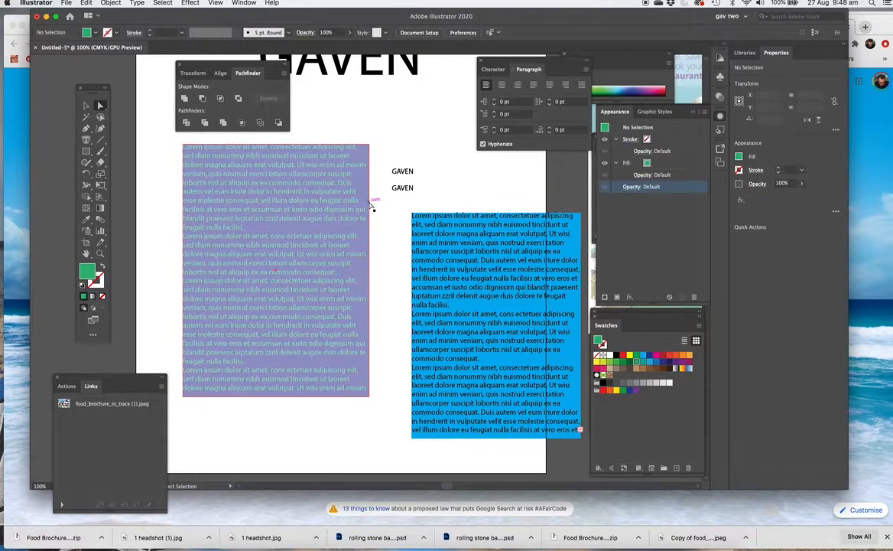
click(371, 202)
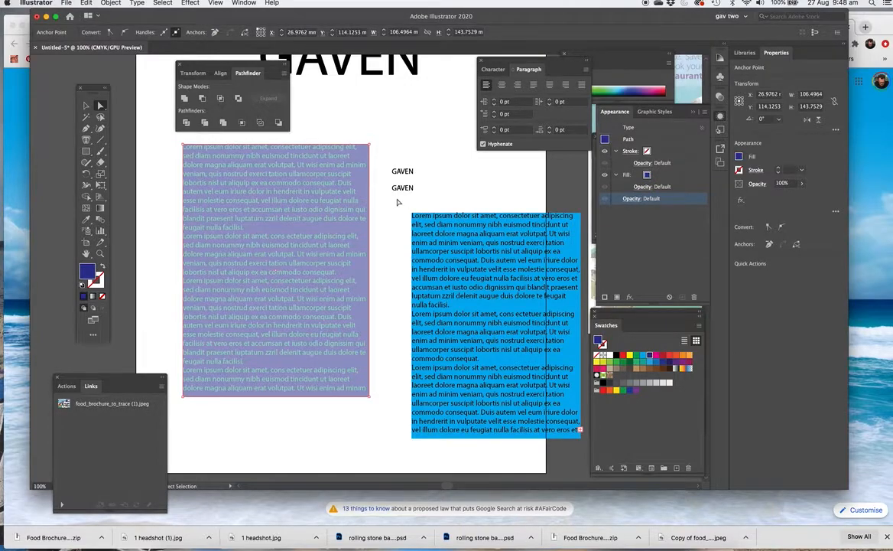
click(203, 135)
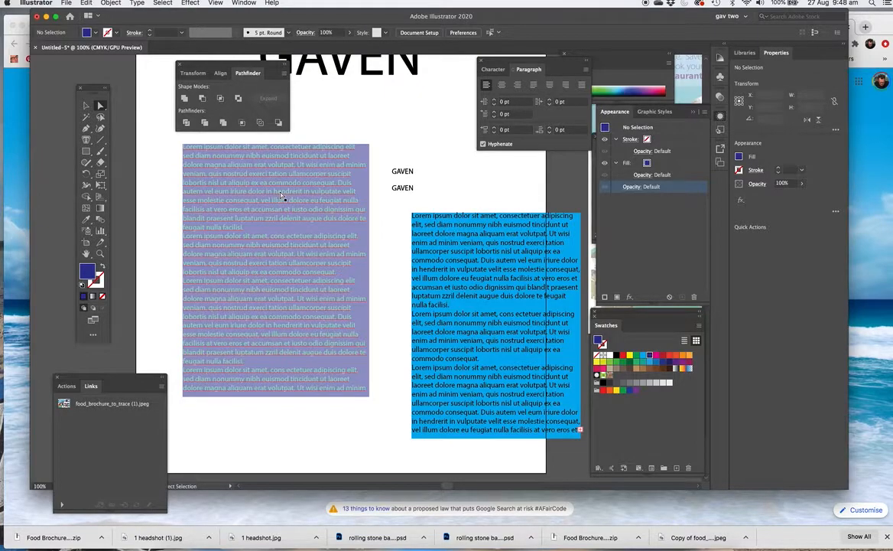
Open the left text frame's area type options with the preview on and set the inset spacing to 5 mm
click(236, 165)
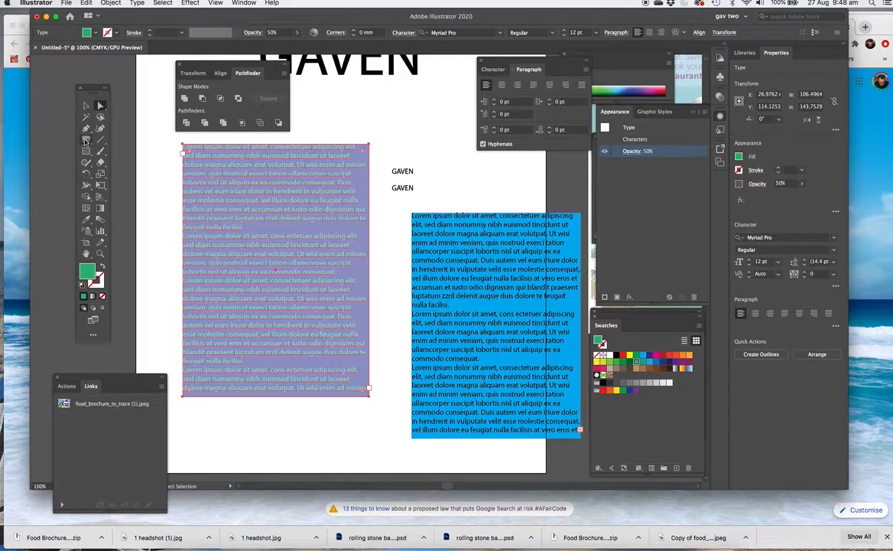
click(141, 3)
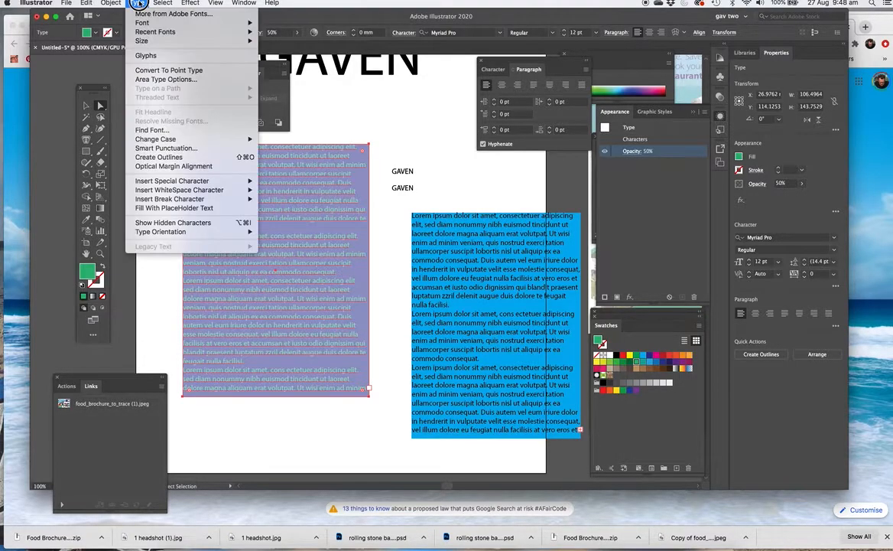
click(169, 79)
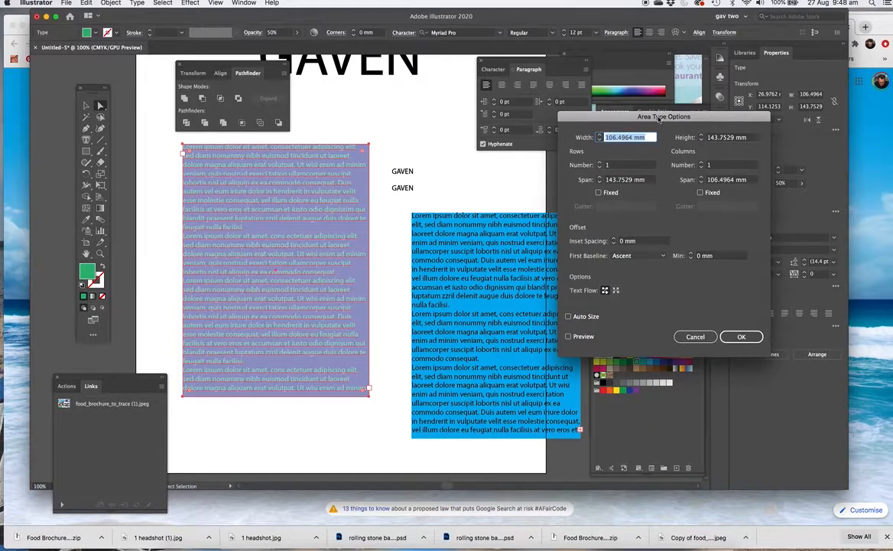
drag(659, 119, 520, 114)
click(430, 332)
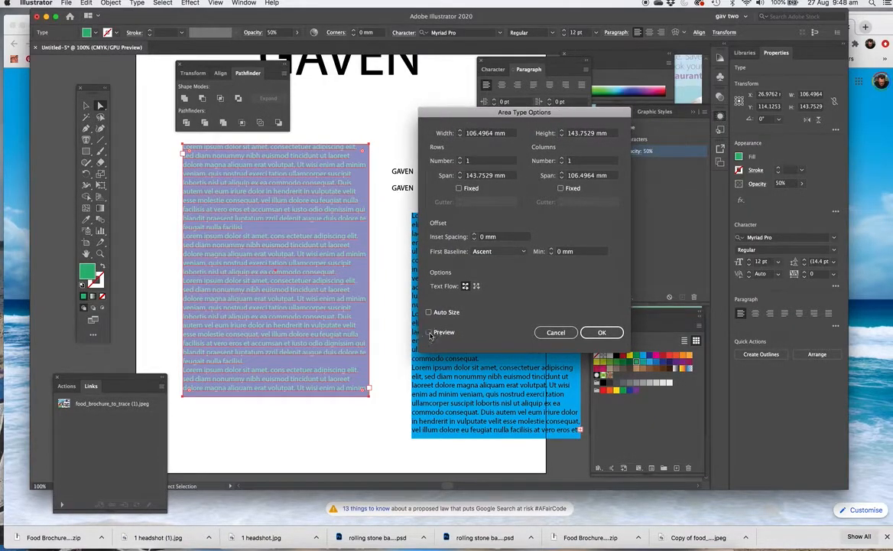
click(475, 235)
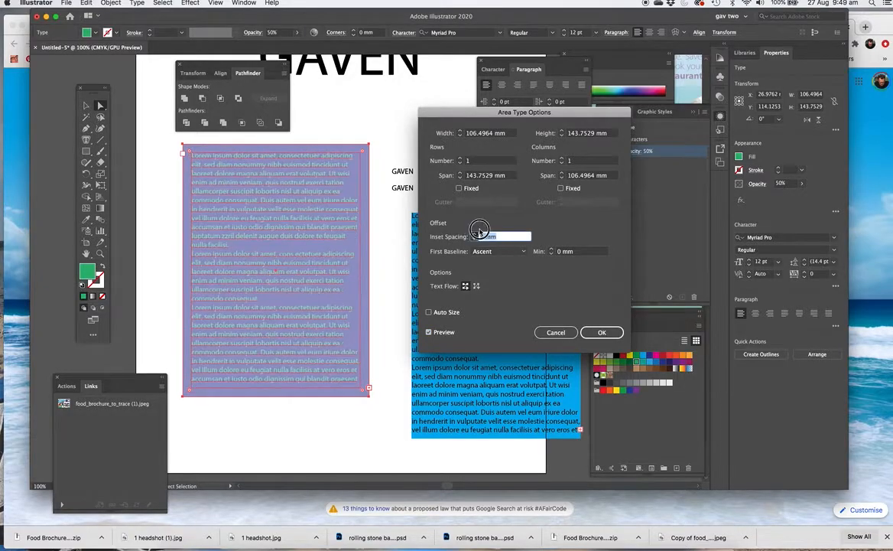
Try two columns in the left text frame, restore one column, and apply a slightly larger inset spacing
click(562, 159)
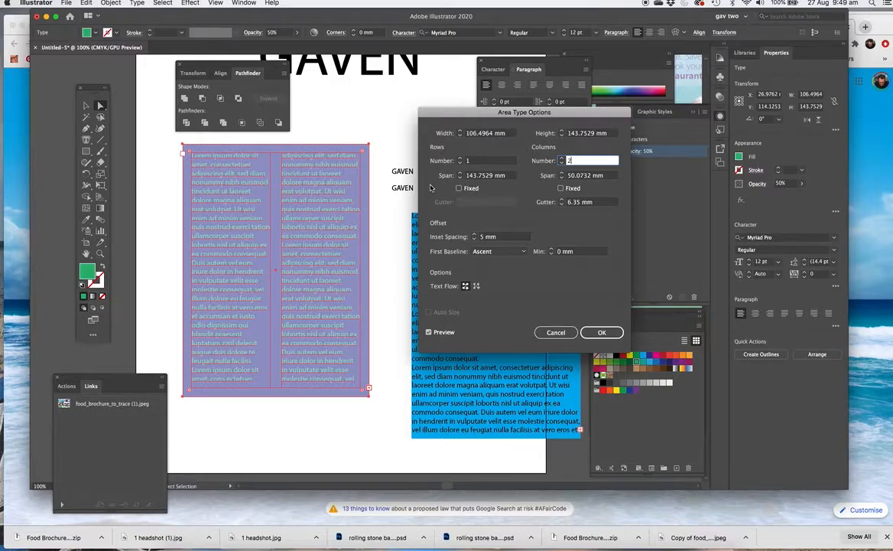
click(562, 163)
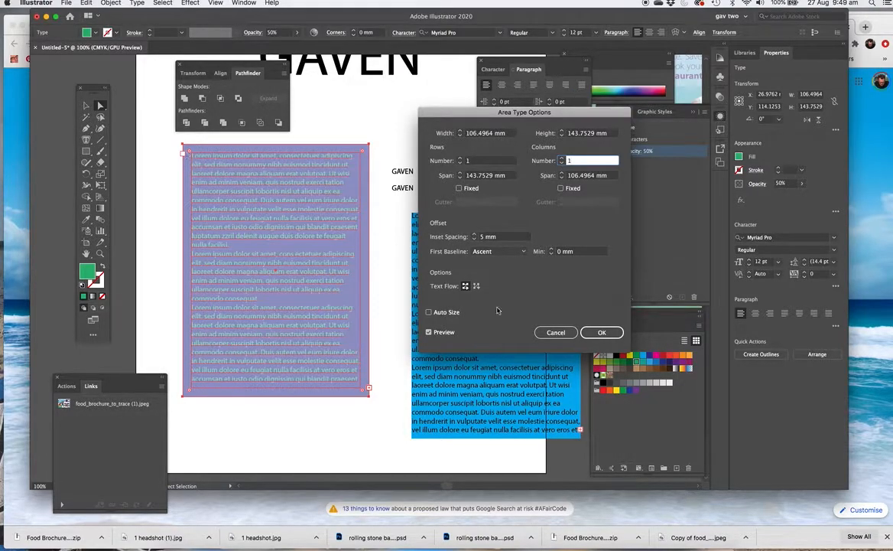
click(474, 234)
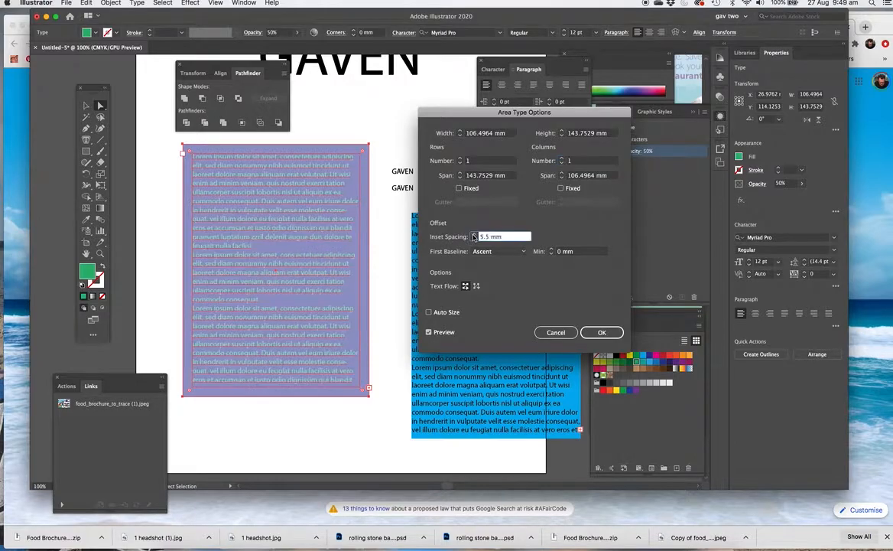
click(601, 331)
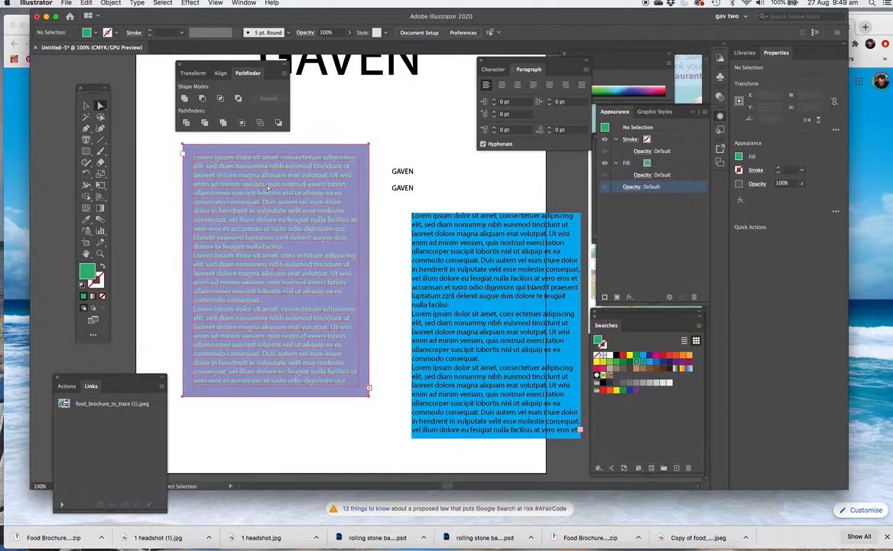
Colour the left frame's text black and set the opacity of the whole area type object to 100%
click(616, 356)
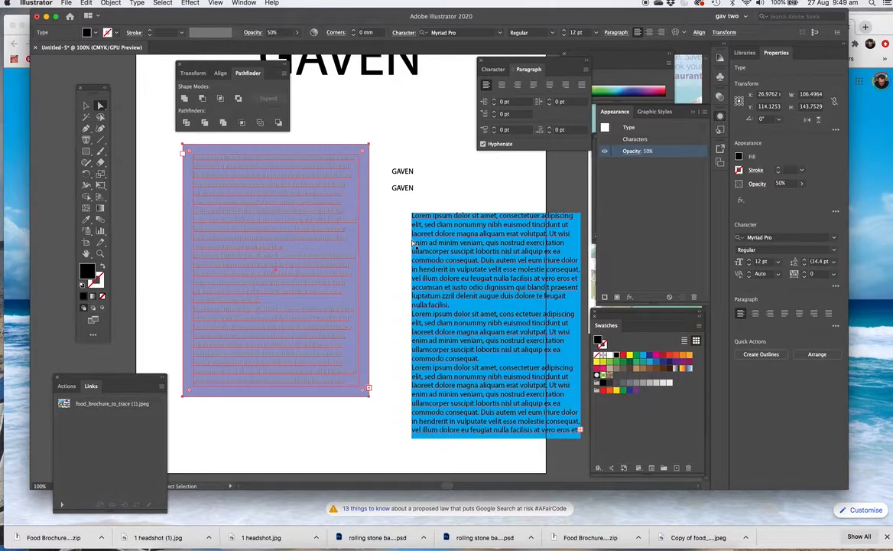
click(803, 184)
drag(787, 197, 817, 195)
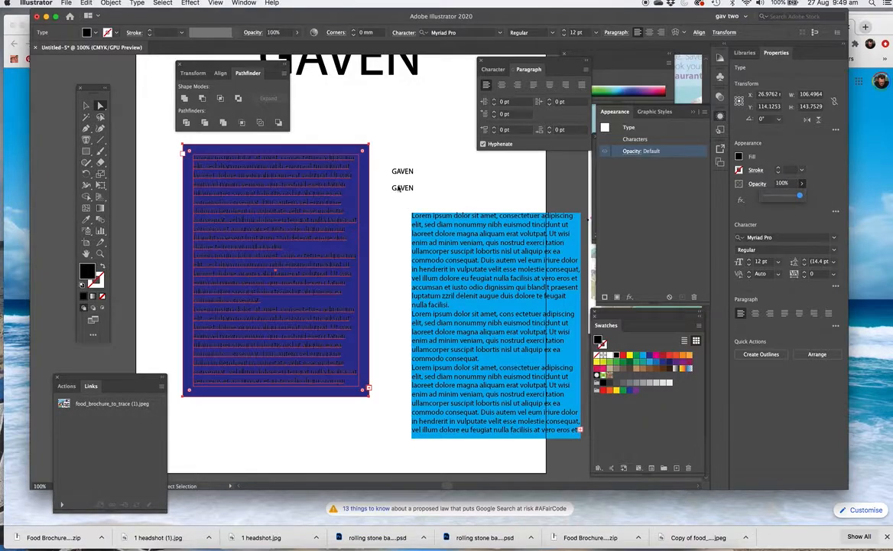
Directly select only the left frame's path, try its opacity at 37%, and restore it to 100%
click(382, 145)
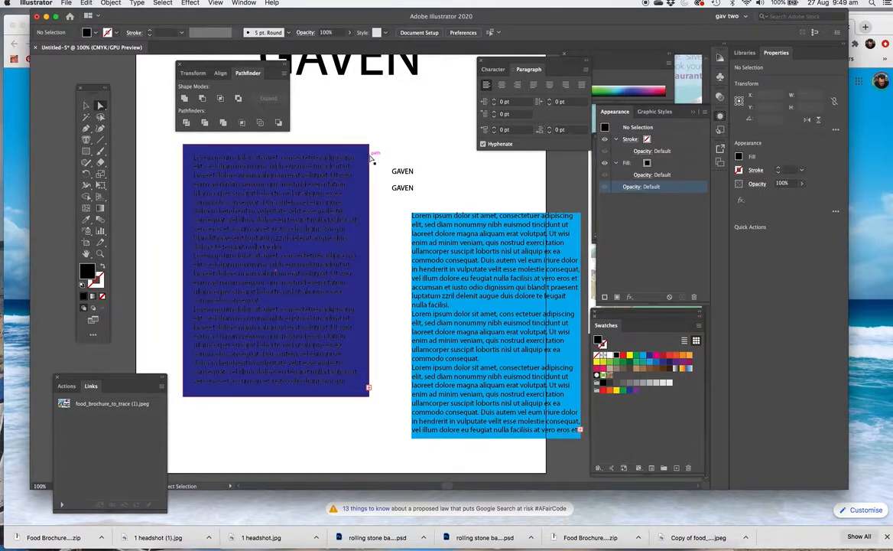
click(368, 146)
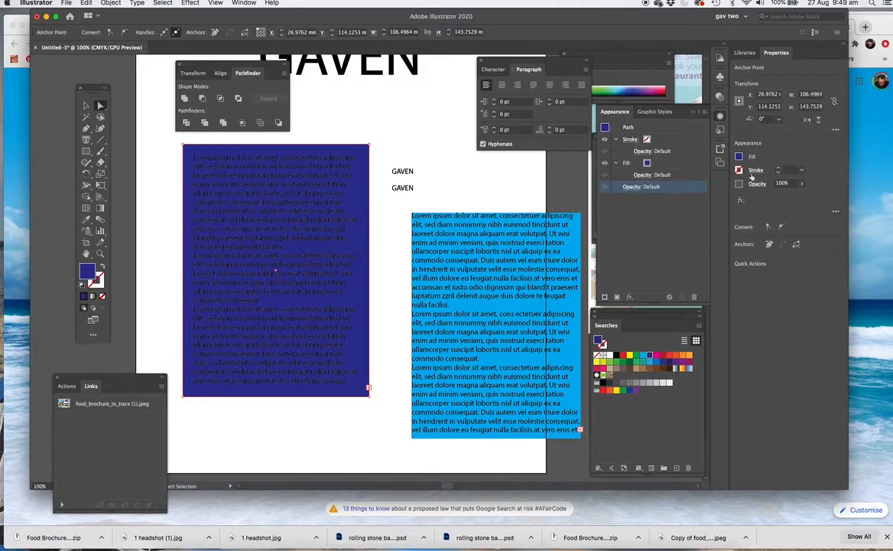
click(803, 184)
drag(802, 196, 779, 196)
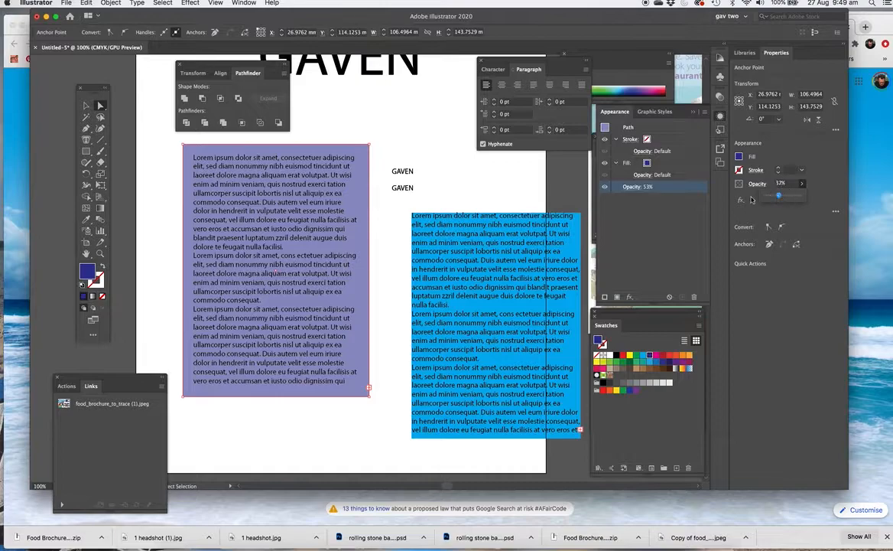
key(v)
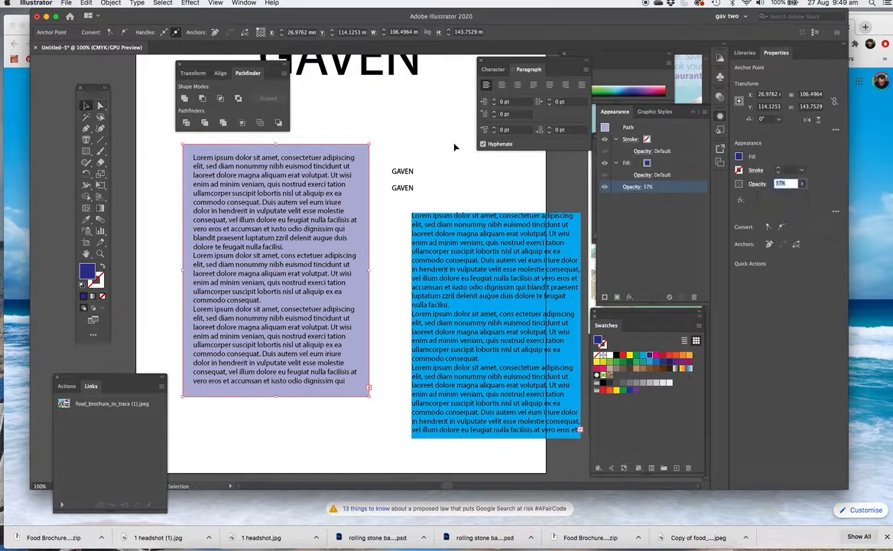
text(100)
key(Return)
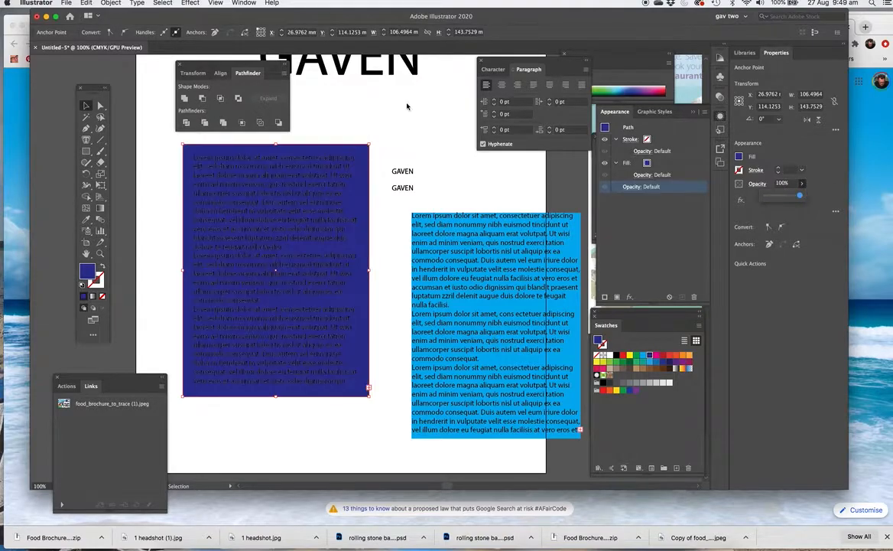
Select the whole left area type object, try changing its opacity, return it to 100%, and deselect it
drag(344, 101, 299, 175)
click(87, 106)
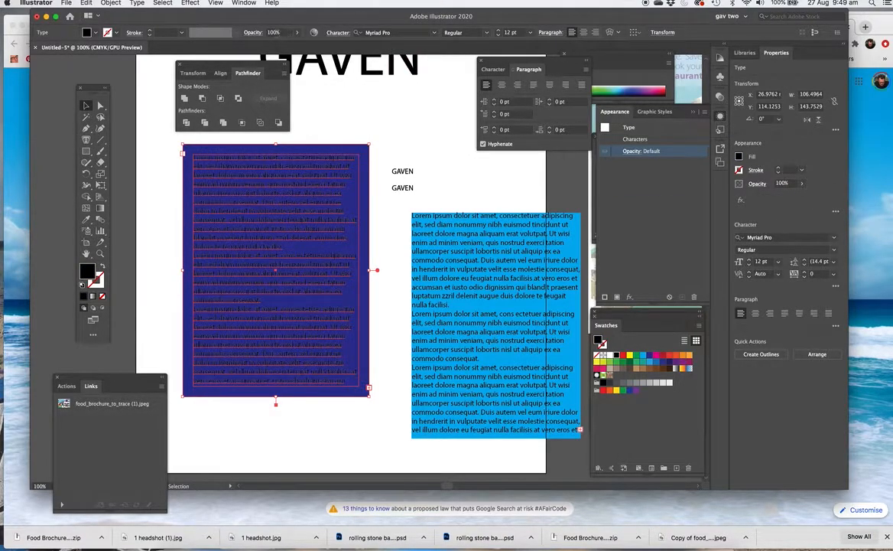
click(299, 34)
drag(294, 44, 334, 47)
click(100, 106)
click(382, 155)
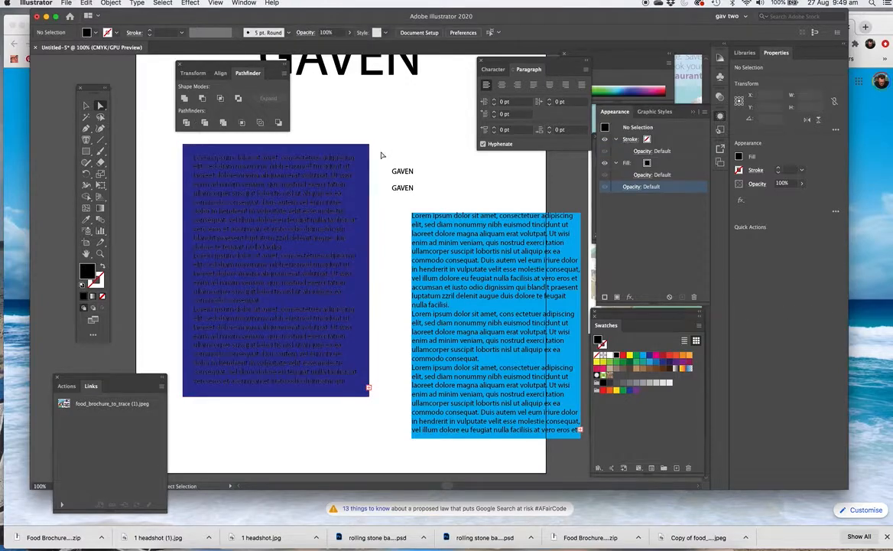
Directly select only the path of the left text frame and set its opacity to 38%
click(370, 160)
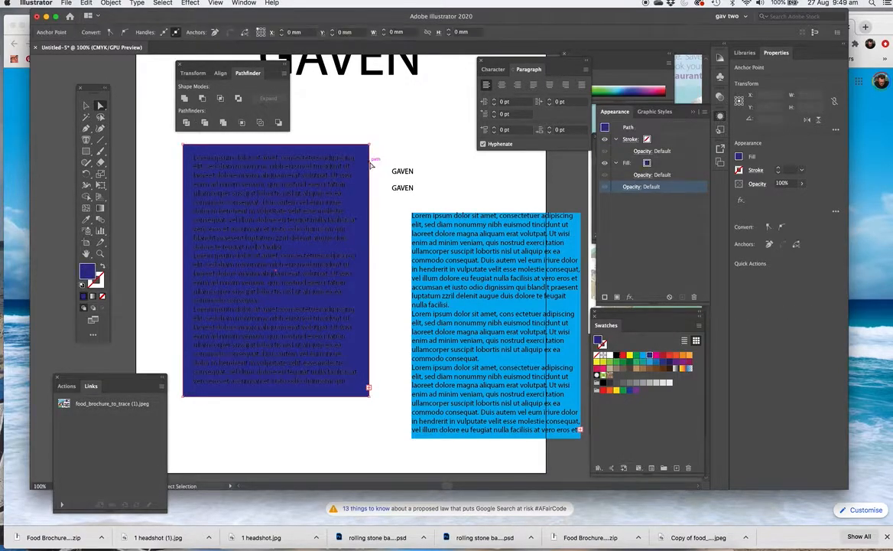
click(802, 184)
drag(801, 197, 779, 200)
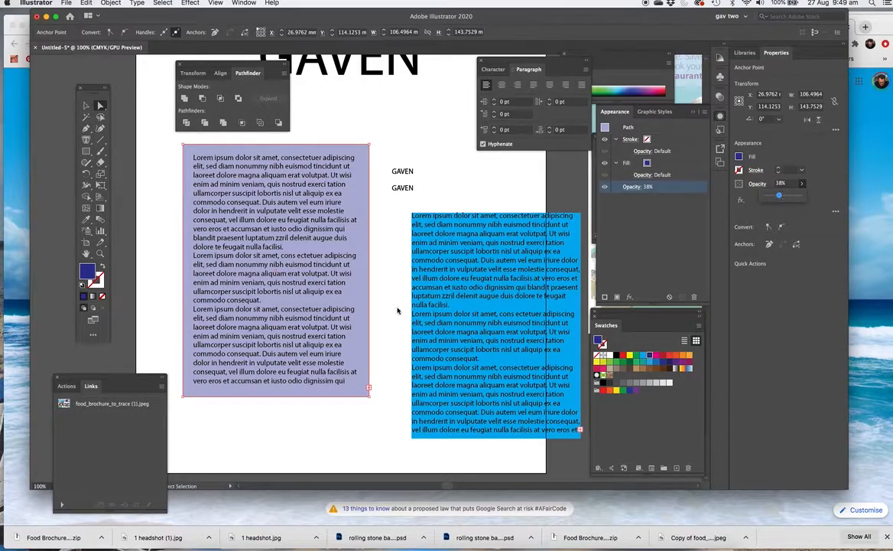
Delete both filled placeholder text frames from the artboard
click(87, 106)
click(259, 228)
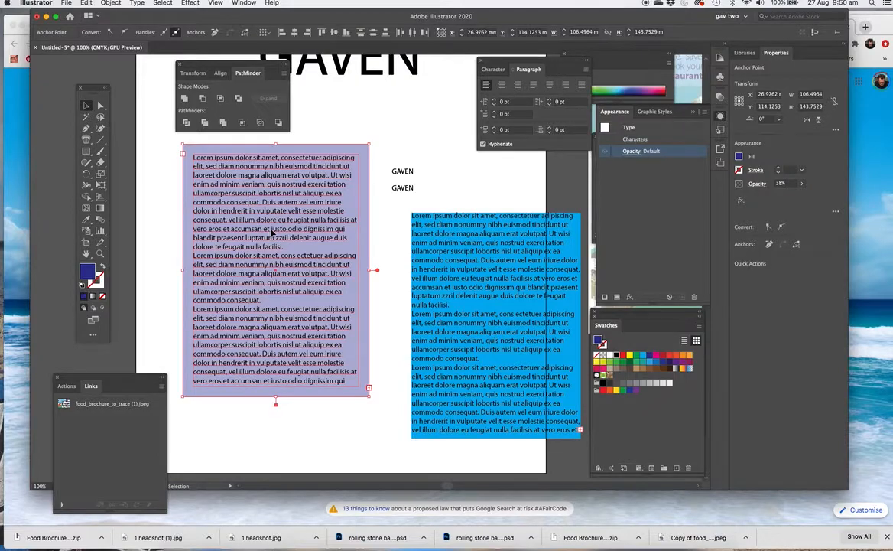
key(Delete)
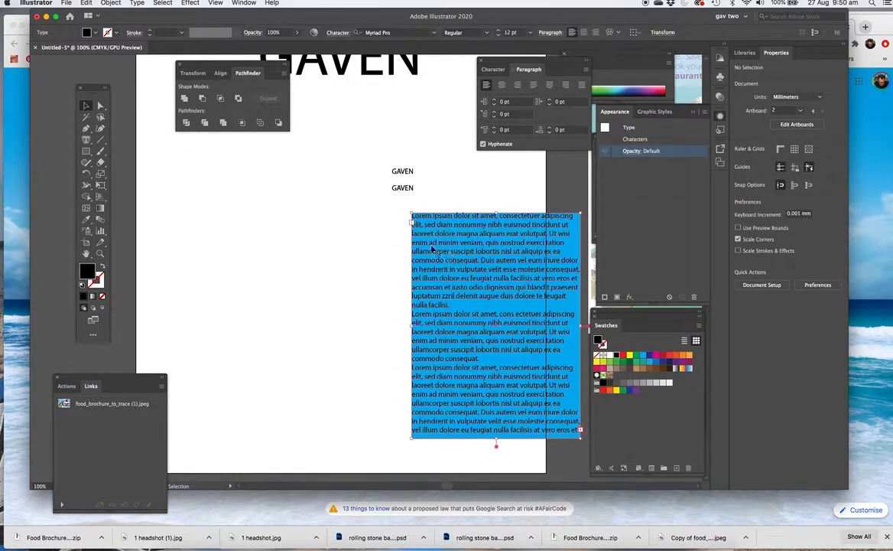
key(Delete)
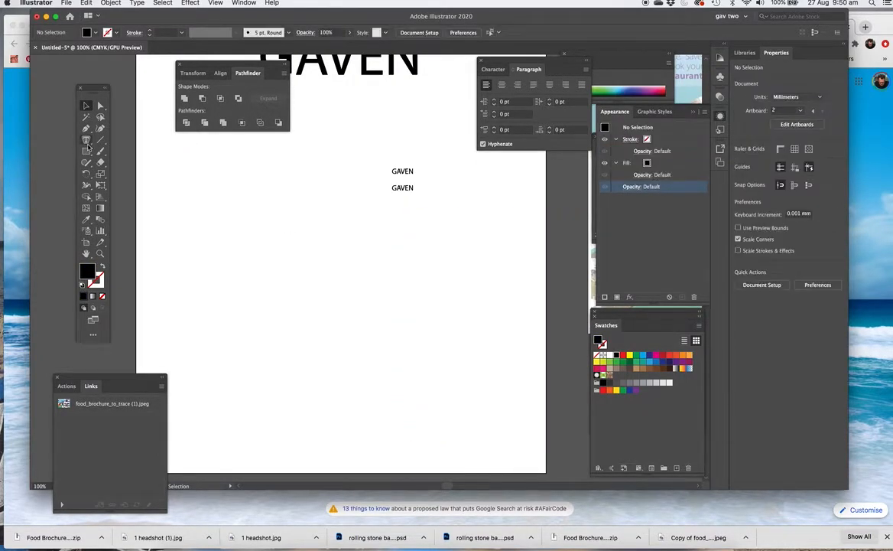
Place the linked image NCFC-Food-Image.jpeg about 159 mm wide on the empty lower part of the artboard
click(67, 3)
click(90, 142)
click(768, 438)
drag(216, 277, 514, 426)
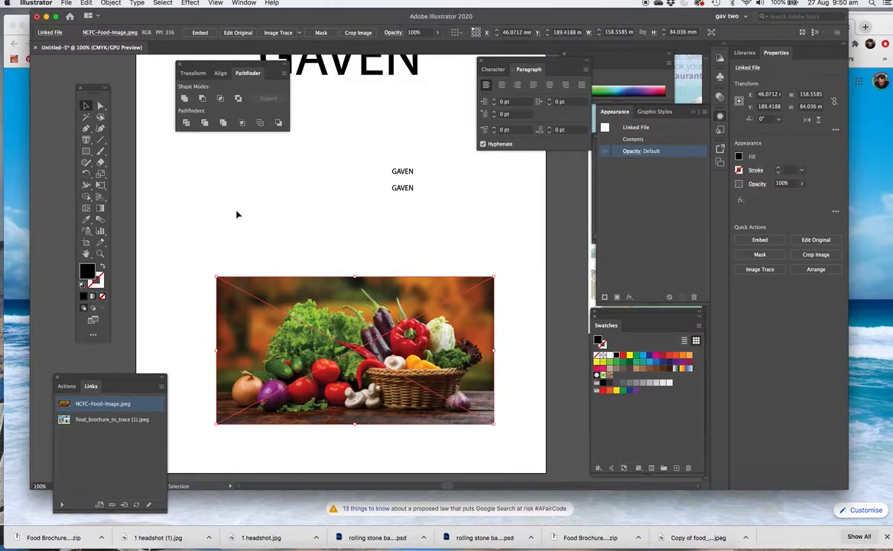
Draw a tilted black star about 57 mm wide over the food image and move it onto the vegetables and basket
drag(86, 151, 124, 203)
drag(354, 330, 392, 292)
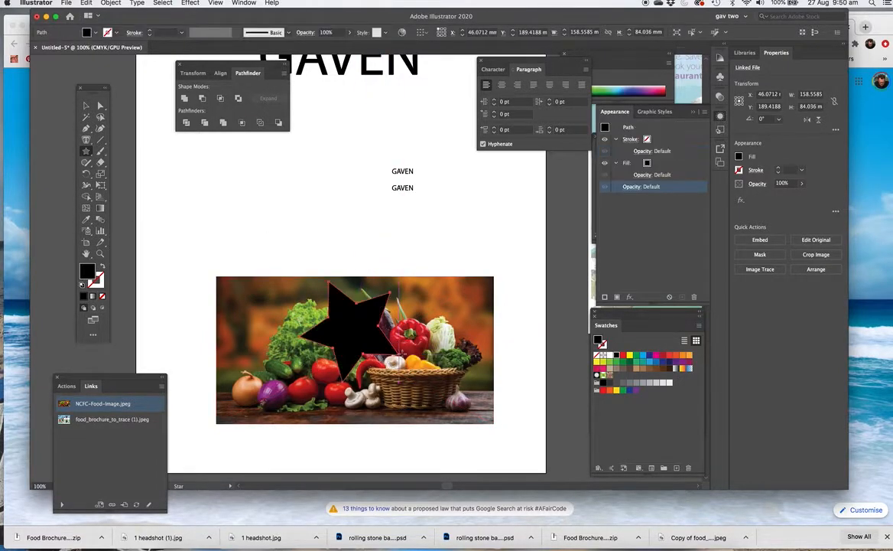
click(87, 105)
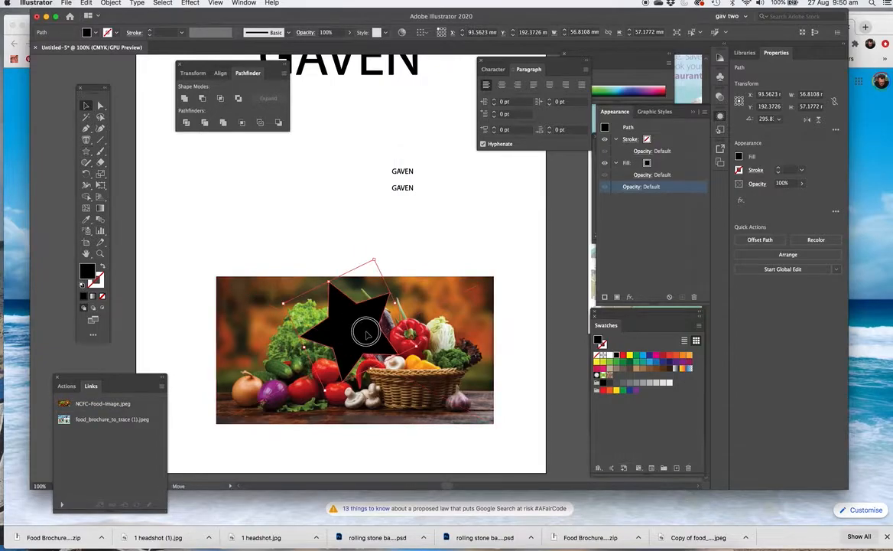
drag(336, 306, 359, 319)
click(290, 223)
scroll(306, 268, up, 3)
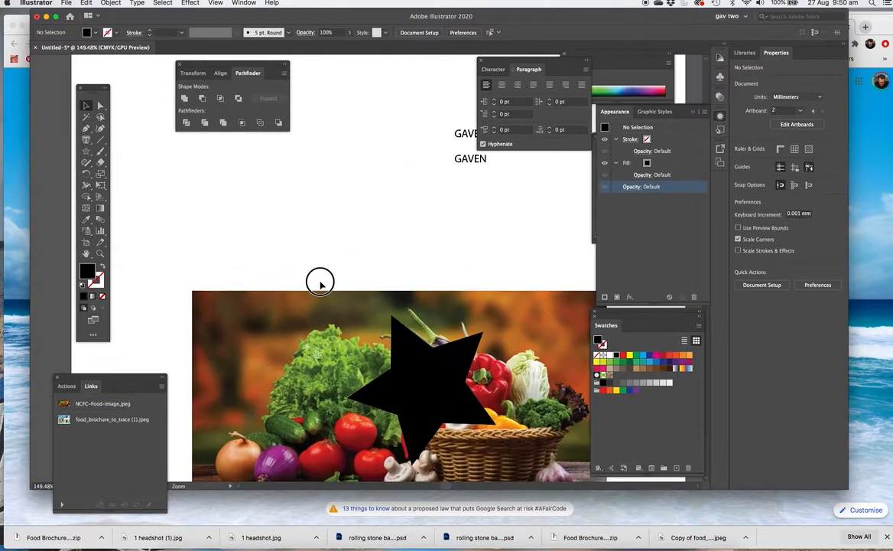
drag(298, 243, 328, 259)
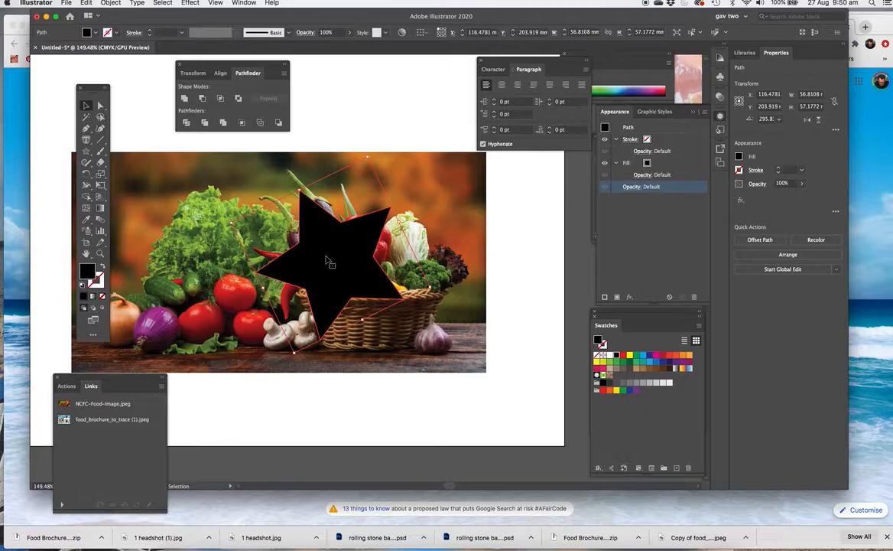
click(345, 118)
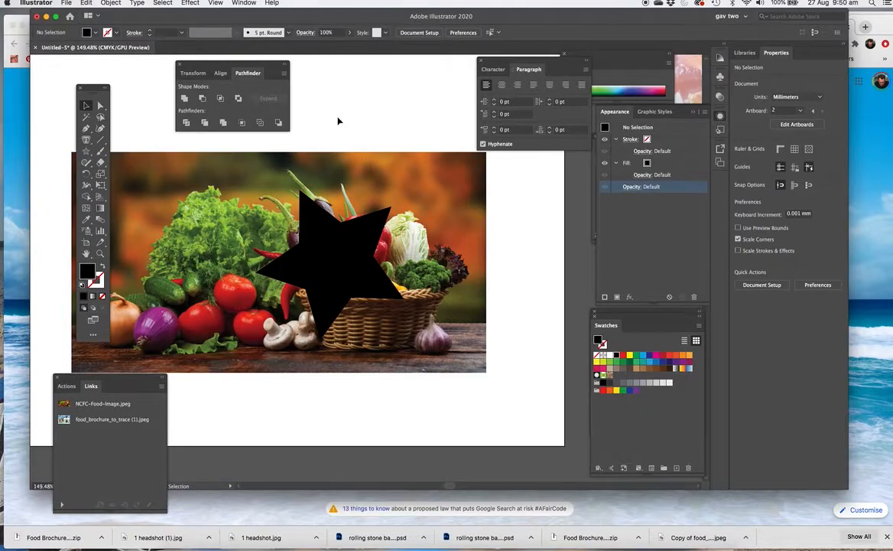
Select the star together with the food image and make a clipping mask from them
click(337, 254)
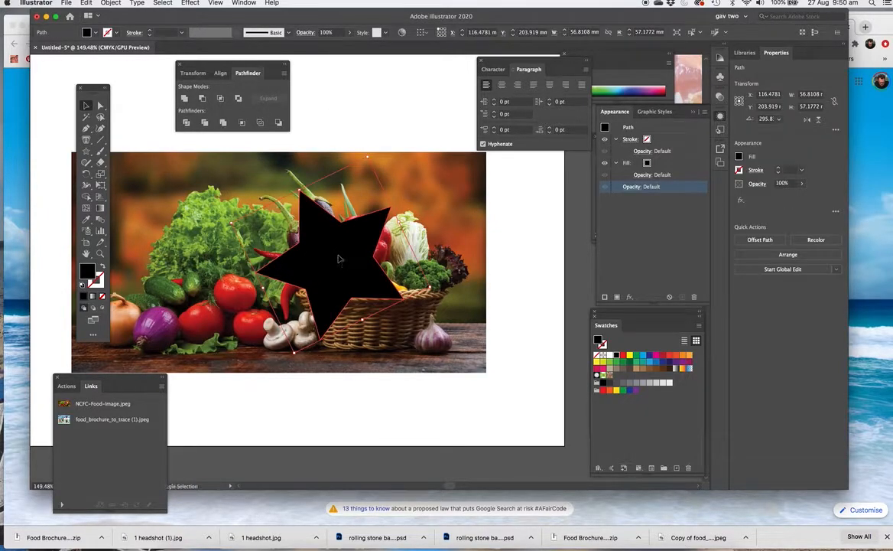
shift+click(199, 182)
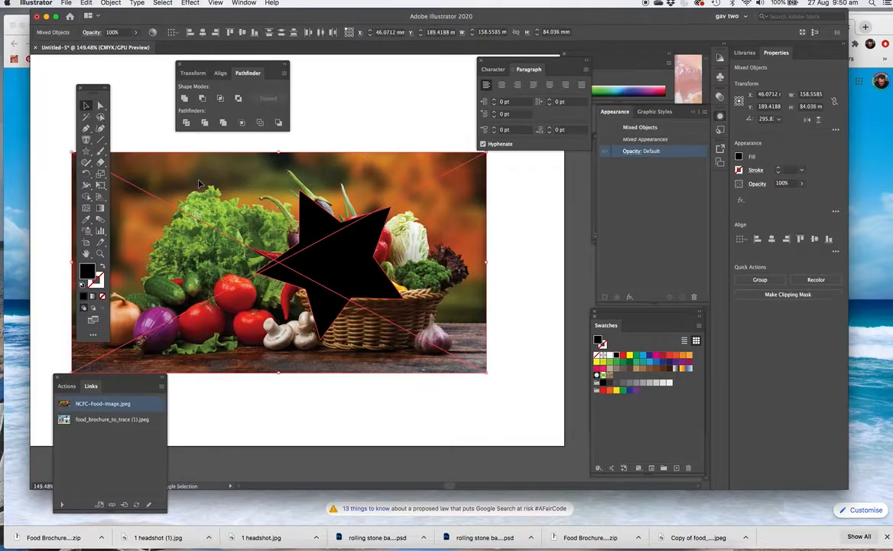
right_click(351, 262)
click(391, 344)
key(super+minus)
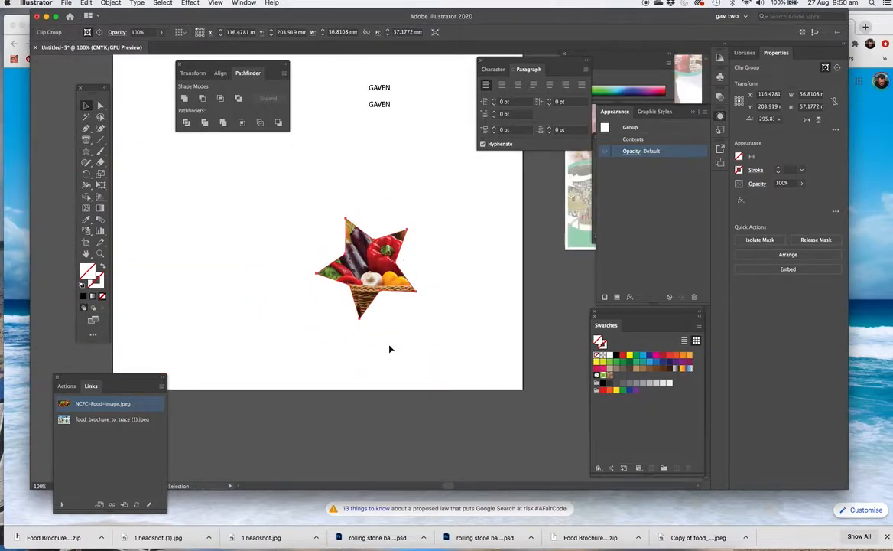
Directly select only the food image inside the star mask, shift it slightly right within the star, and deselect it
click(100, 105)
click(166, 132)
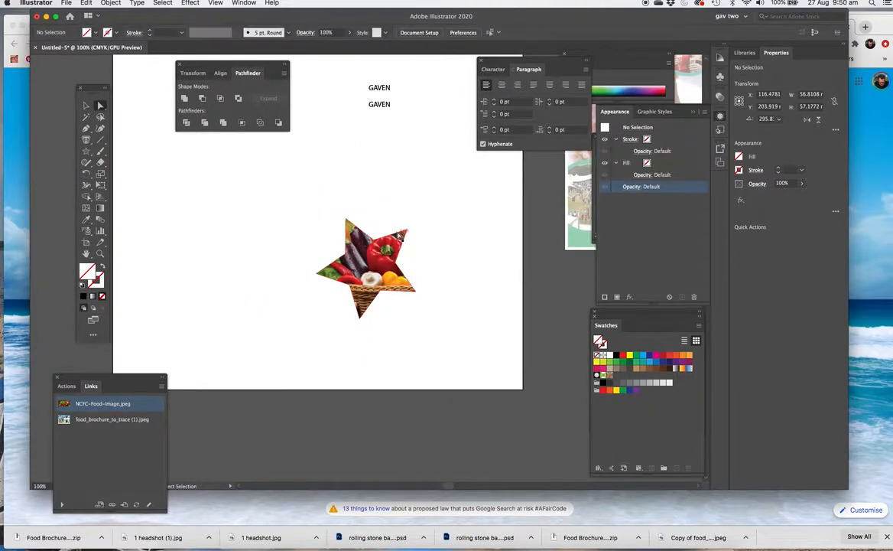
mouse_move(378, 266)
mouse_down()
mouse_move(364, 265)
mouse_move(395, 265)
mouse_up()
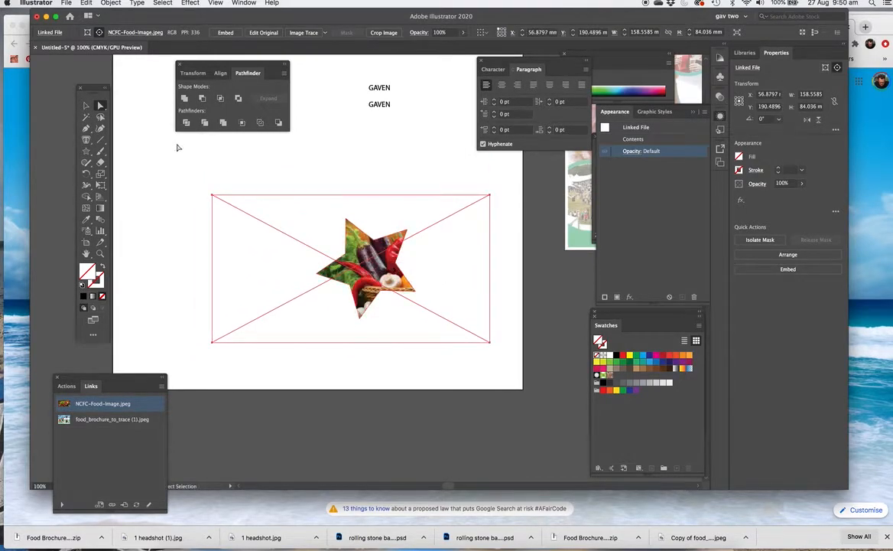
click(142, 128)
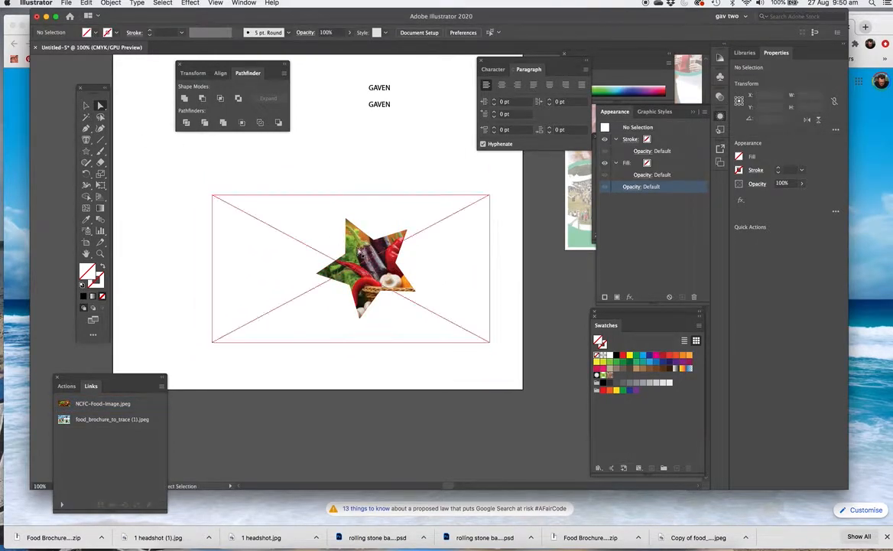
Scale the food image inside the star mask down to about 125 by 66 mm and reposition it within the star
click(377, 259)
click(85, 105)
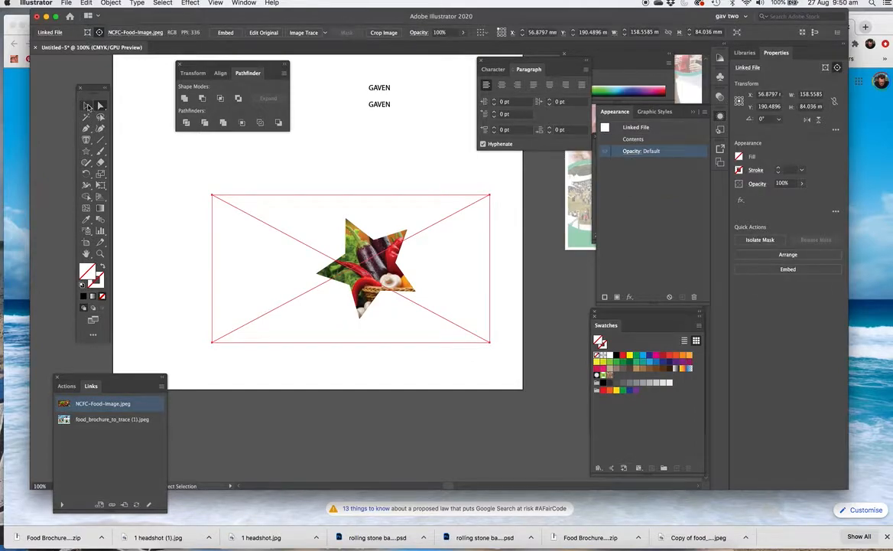
drag(491, 342, 459, 325)
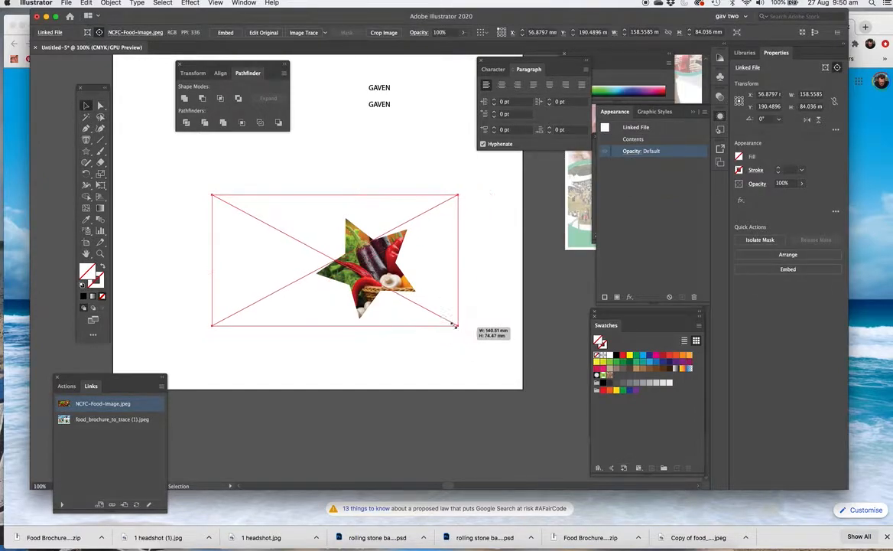
drag(215, 196, 240, 208)
click(100, 105)
drag(372, 259, 390, 261)
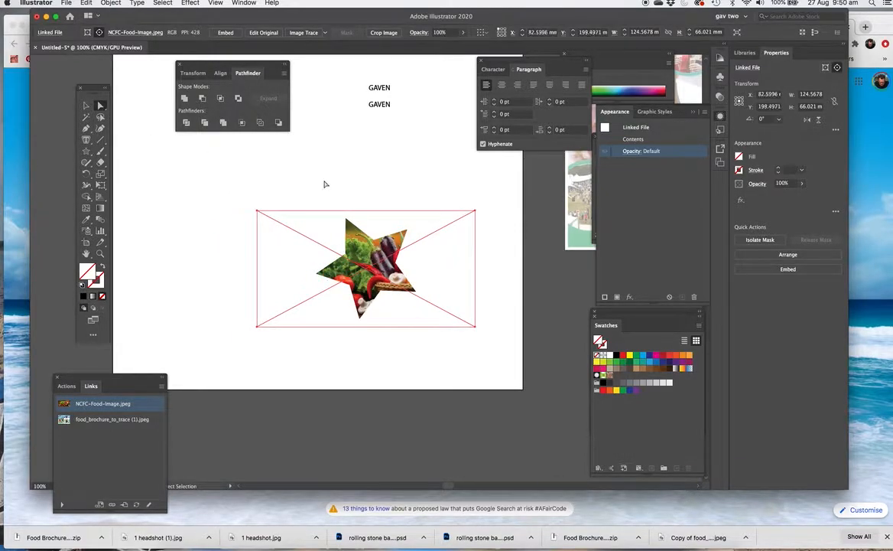
click(320, 168)
Reshape the star mask by pulling its upper point left and curving the adjacent inner corner, and move the clipped star right
click(350, 222)
drag(349, 221, 317, 226)
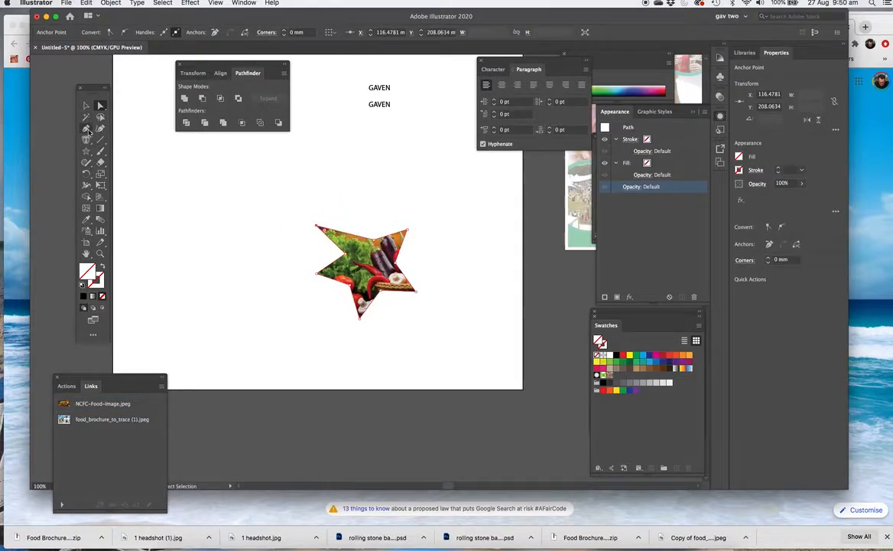
drag(86, 128, 126, 162)
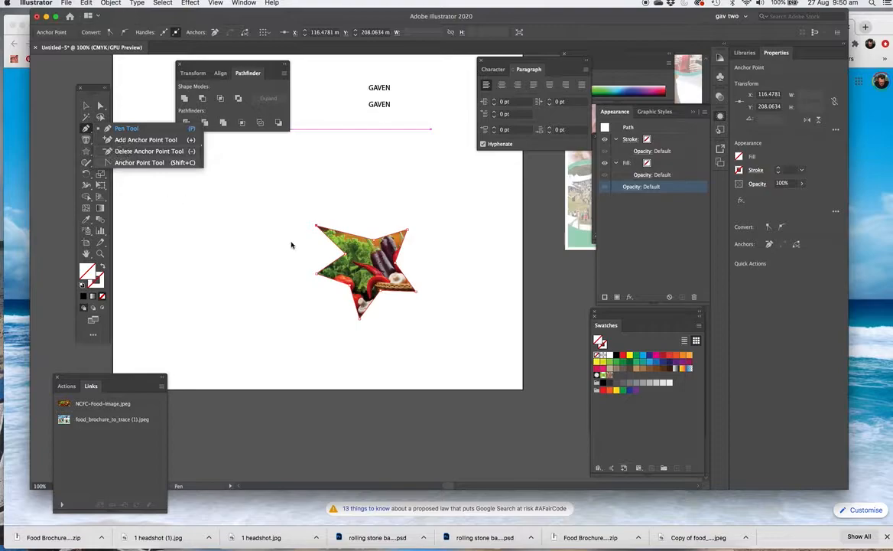
drag(317, 228, 299, 238)
click(101, 106)
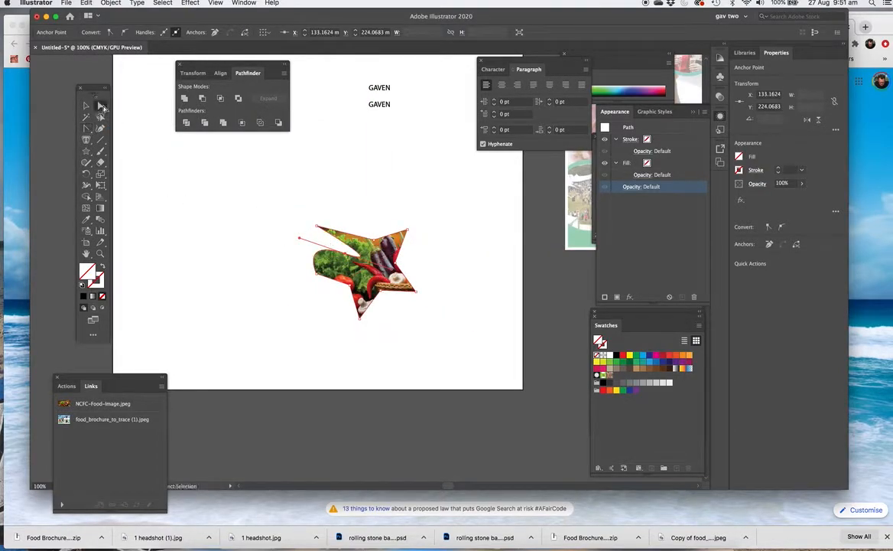
click(86, 105)
drag(365, 254, 418, 253)
Examine the faded brochure template's Producers Market and Taste Kitchen boxes and the shapes of their photos
scroll(418, 254, right, 5)
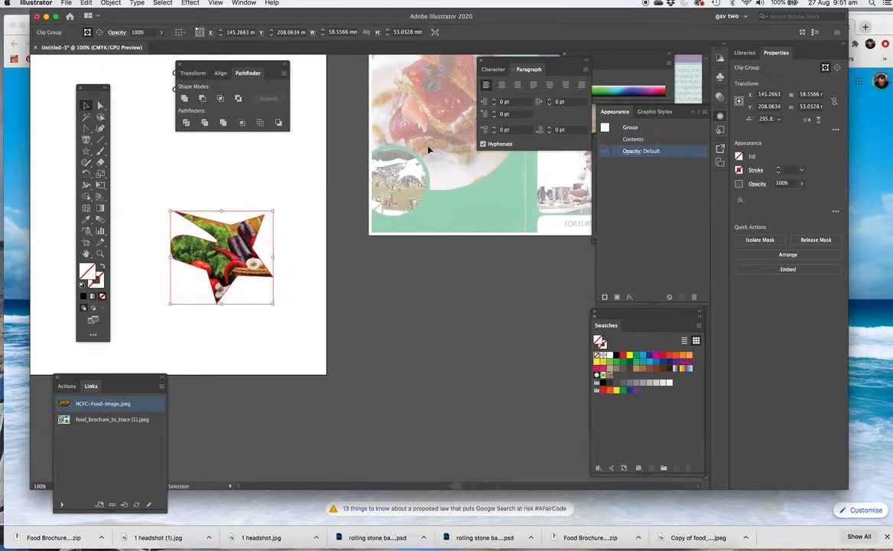
drag(434, 184, 247, 297)
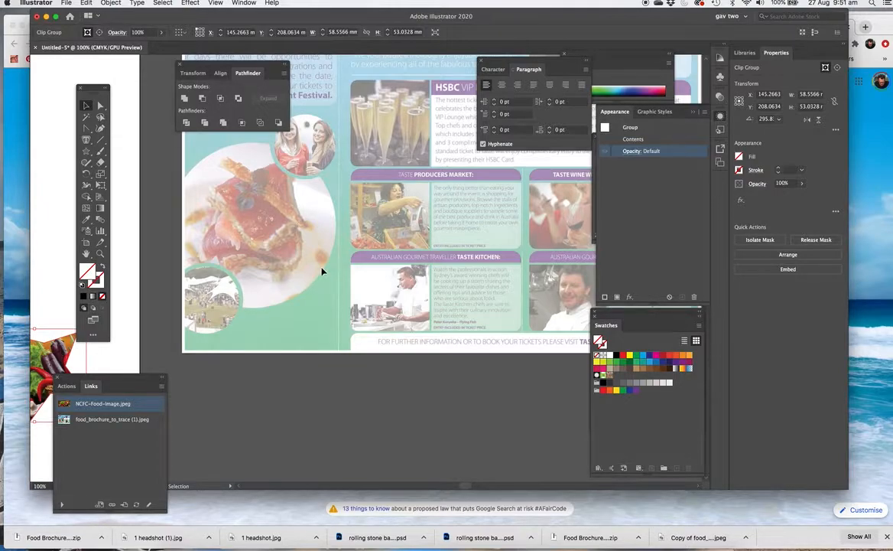
drag(456, 197, 306, 242)
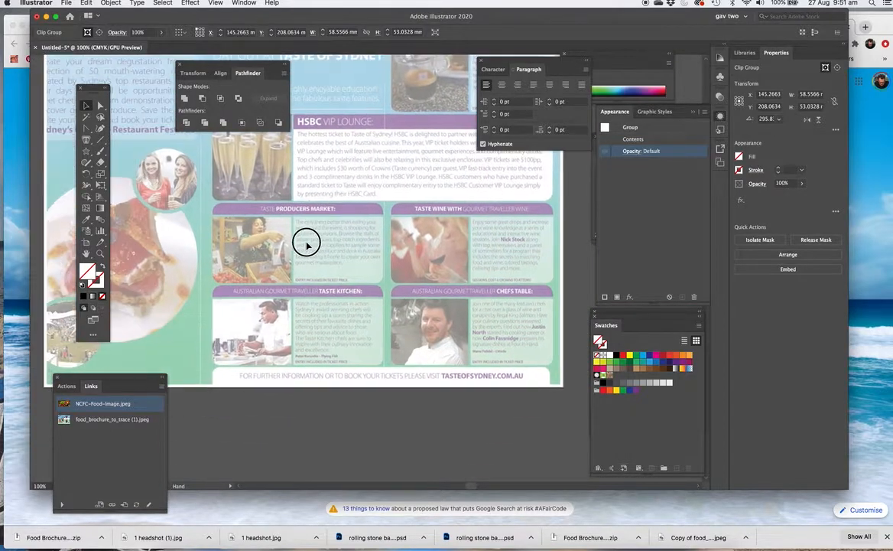
drag(191, 192, 325, 249)
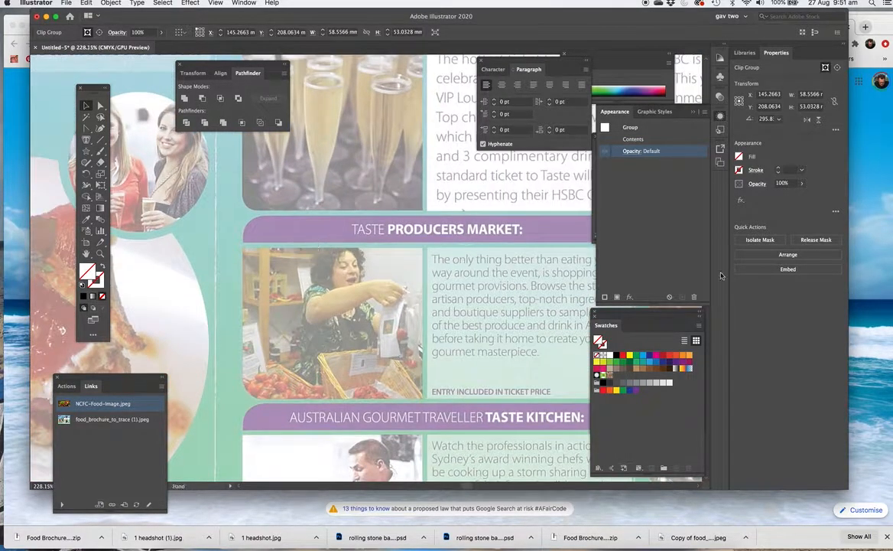
drag(463, 258, 389, 215)
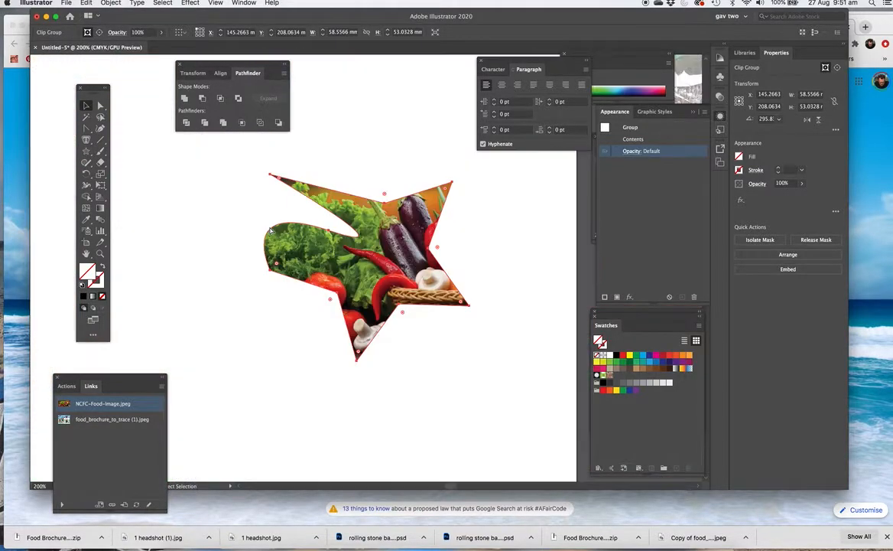
key(ctrl+minus)
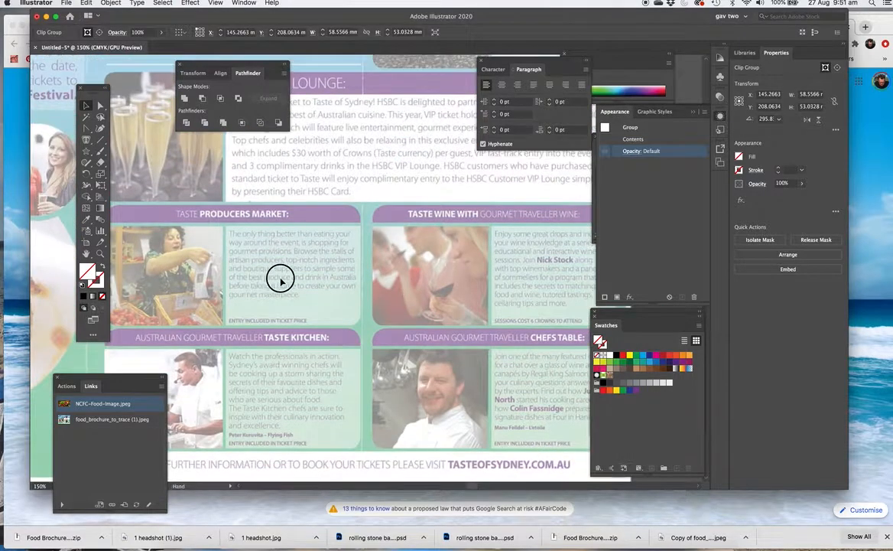
drag(256, 258, 355, 262)
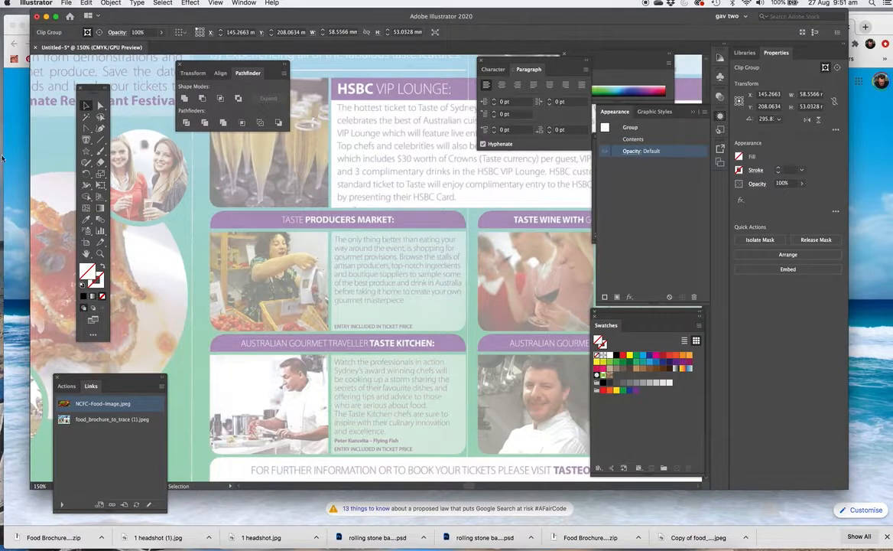
scroll(211, 205, up, 3)
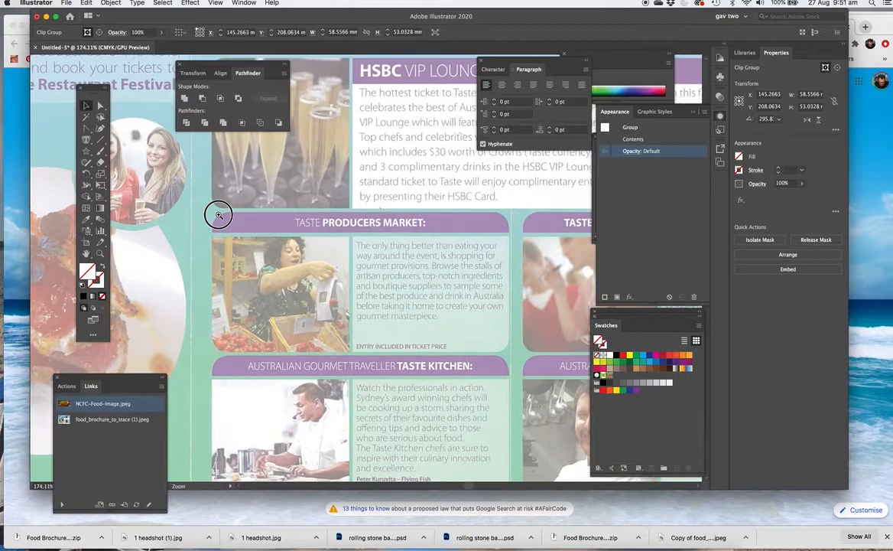
Draw a rectangle about 45 by 37 mm over the Taste Producers Market photo, try rounding all its corners, and undo the rounding
drag(85, 153, 123, 139)
drag(211, 237, 351, 350)
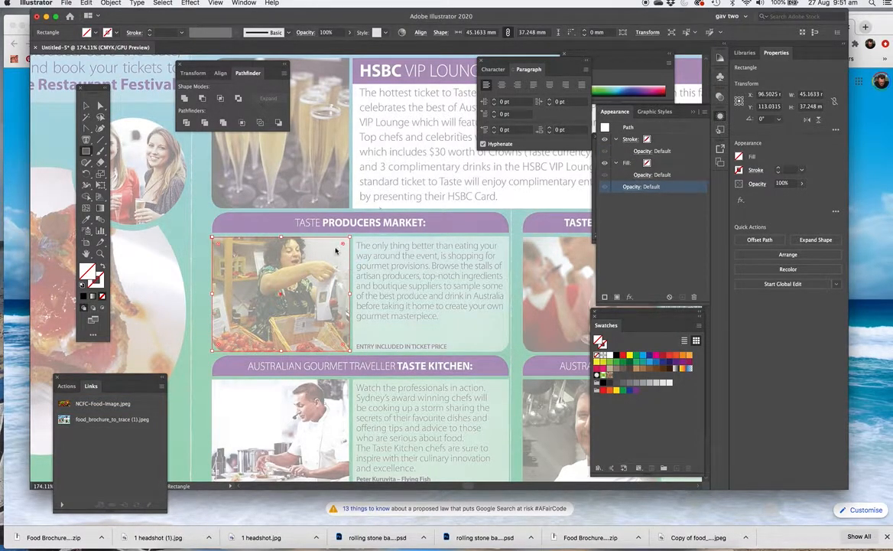
drag(343, 244, 274, 254)
key(super+z)
Give the rectangle over the Producers Market photo a dark blue 1 pt stroke
click(99, 104)
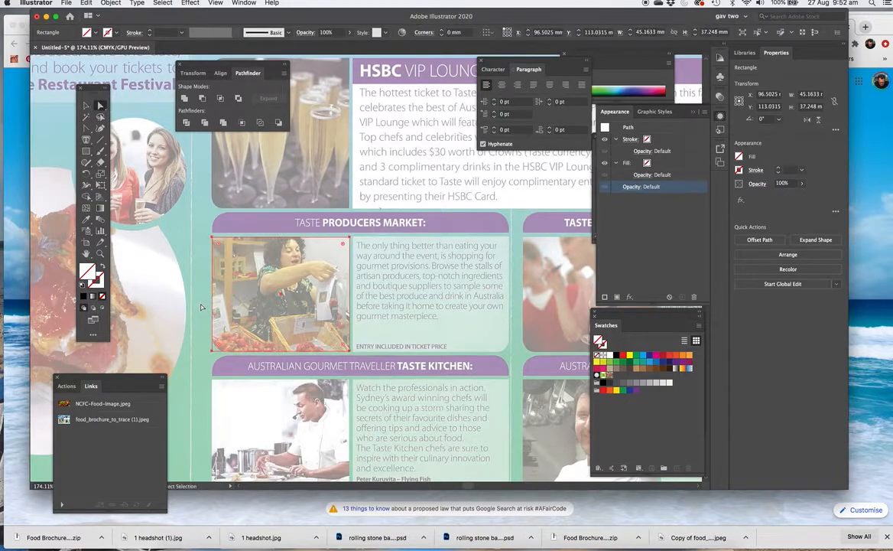
click(181, 302)
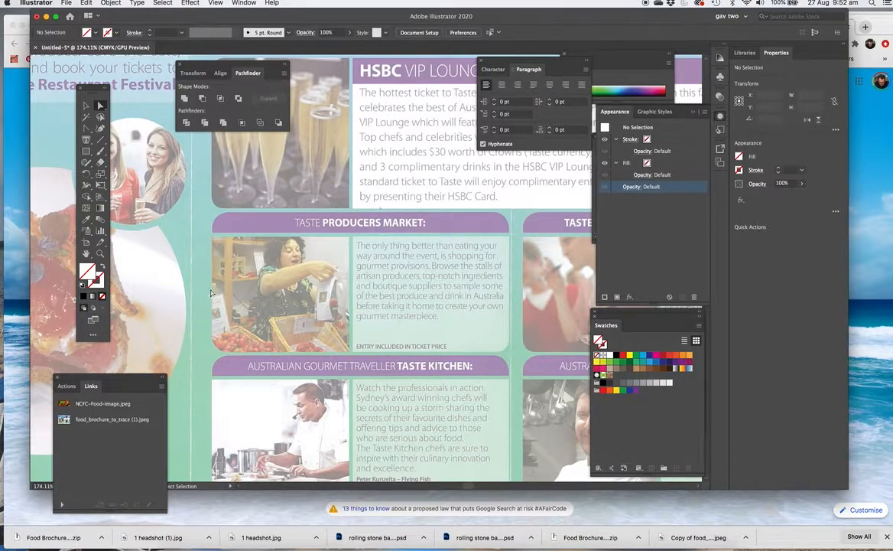
click(98, 281)
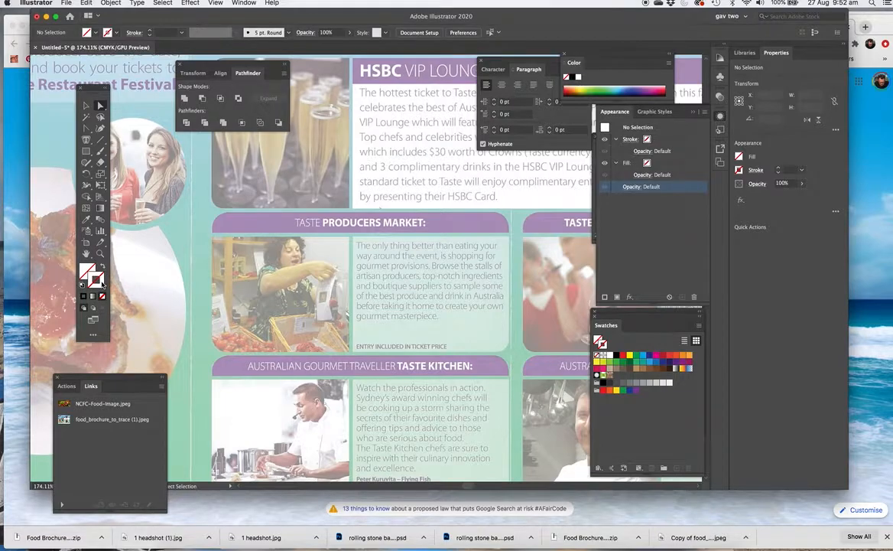
click(656, 357)
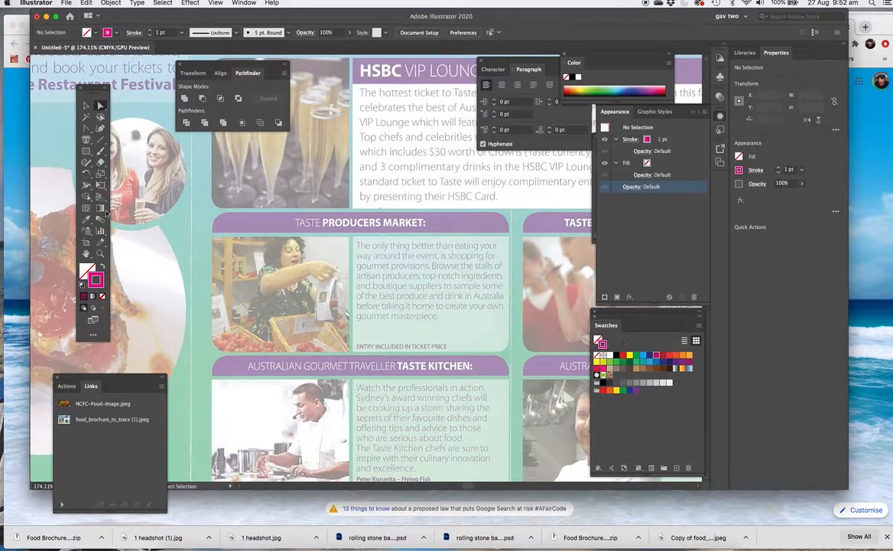
click(86, 105)
click(234, 275)
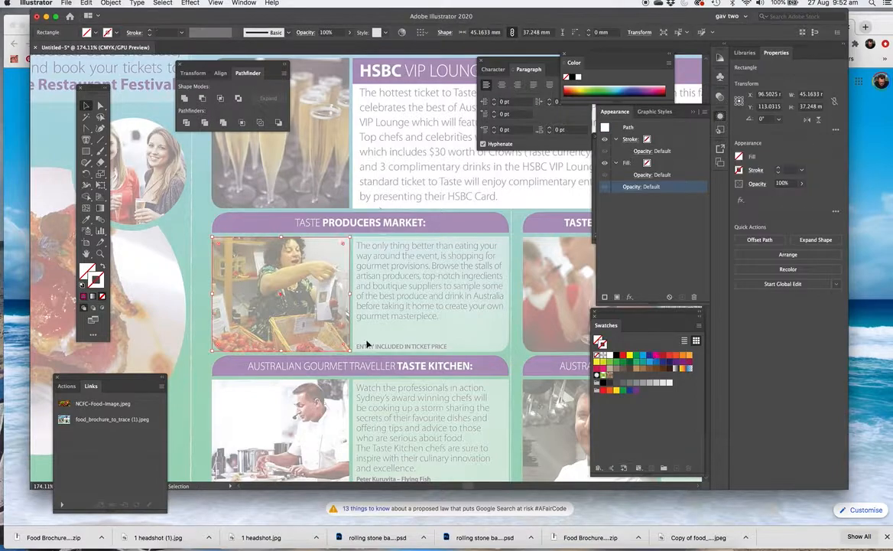
click(650, 356)
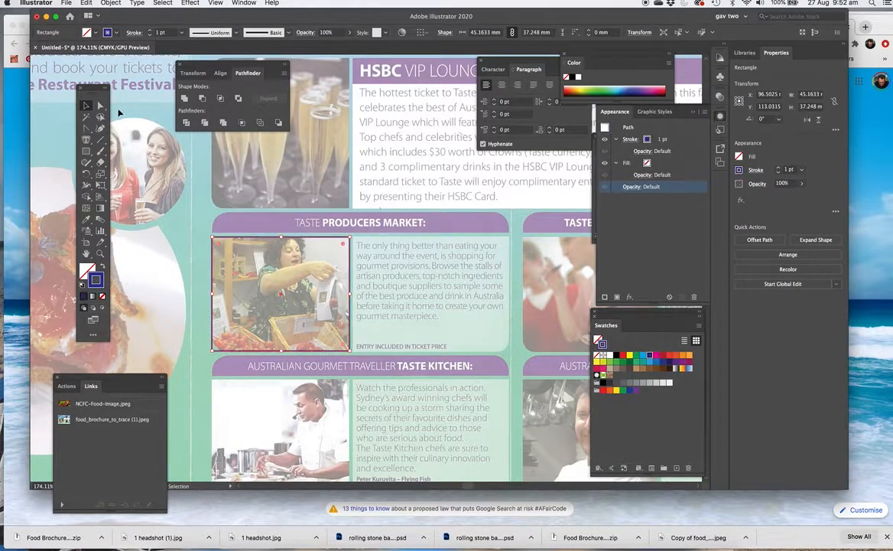
Try to round only the lower-left corner of the outlined photo rectangle
click(100, 105)
click(212, 351)
drag(195, 335, 231, 367)
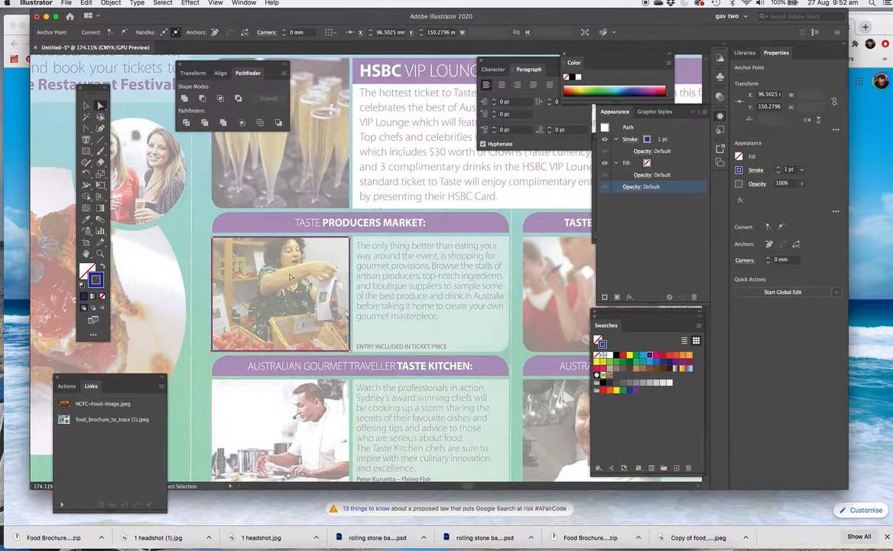
drag(218, 347, 256, 346)
Draw a rectangle about 34 by 9 mm over the start of the Taste Kitchen heading, with a light blue fill and no stroke
click(87, 150)
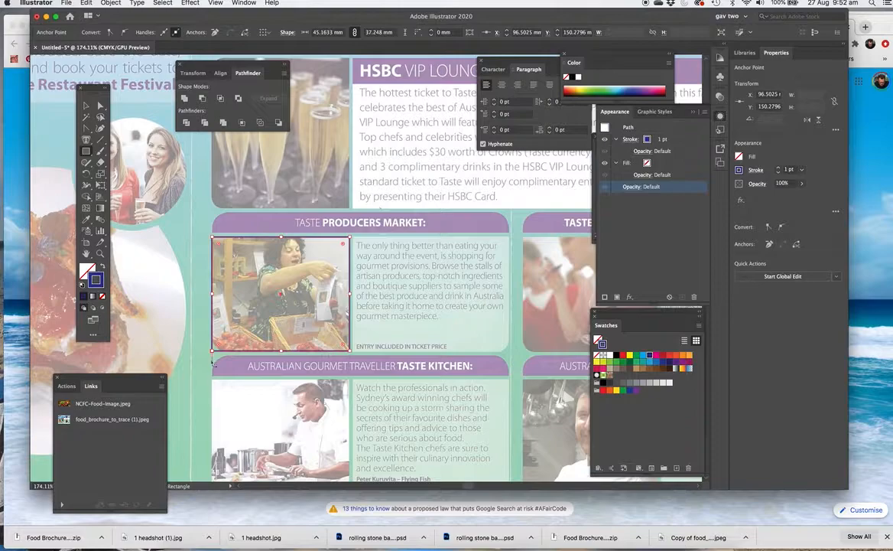
drag(207, 378, 310, 358)
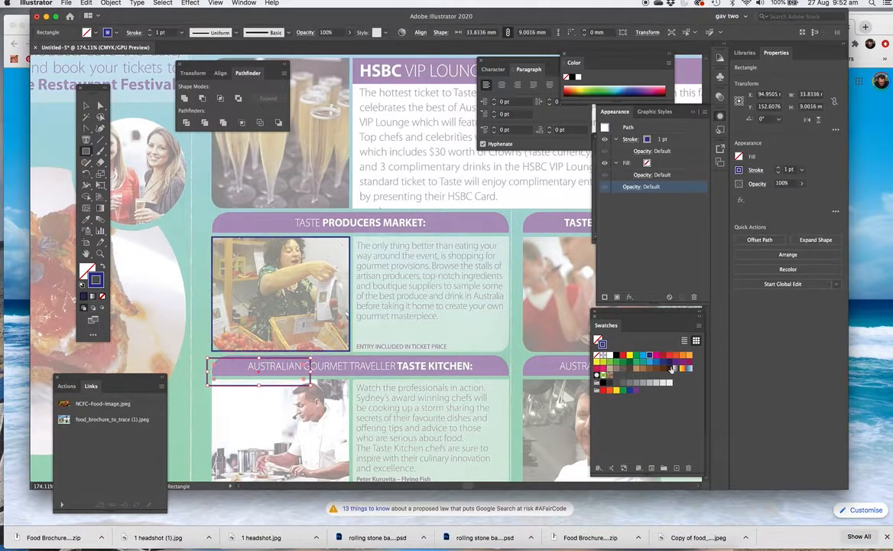
click(642, 356)
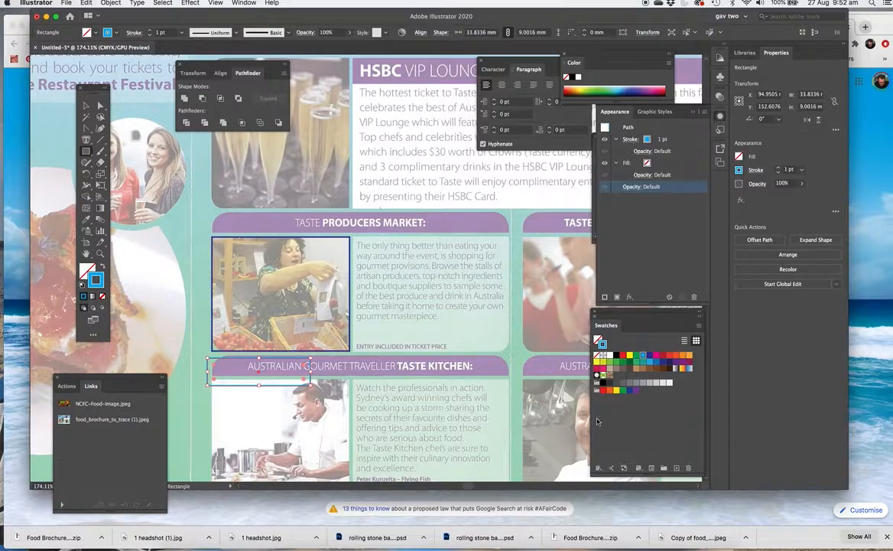
click(101, 265)
click(100, 104)
key(super+shift+a)
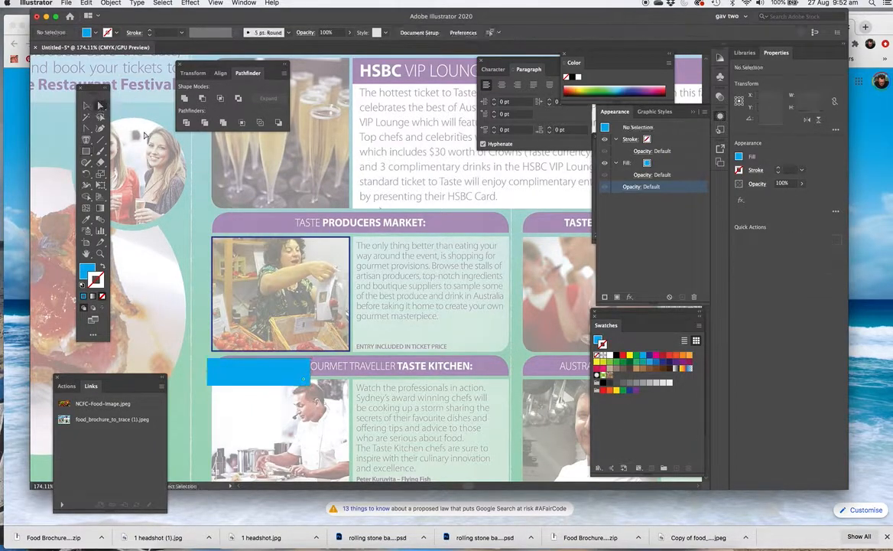
Try rounding the neighbouring corners of the photo rectangle and the blue rectangle together, and undo it
click(224, 343)
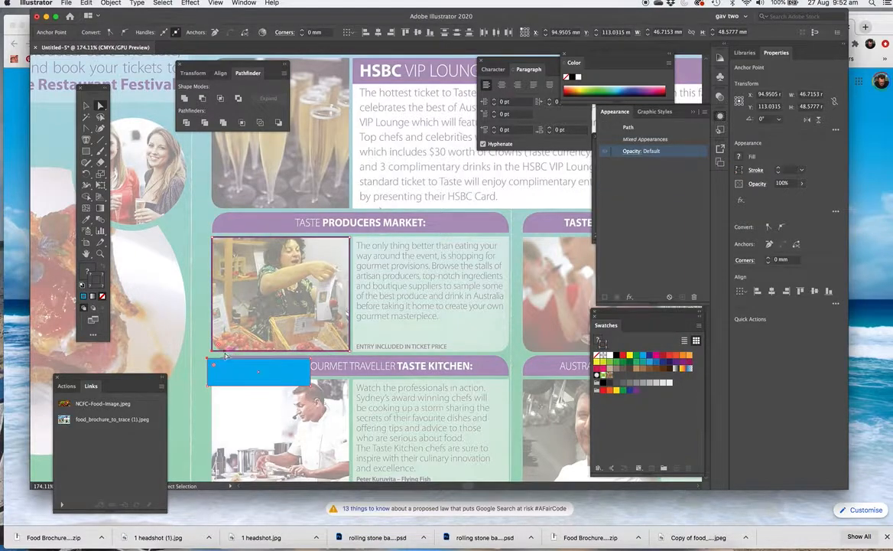
drag(227, 359, 259, 348)
key(super+z)
click(178, 304)
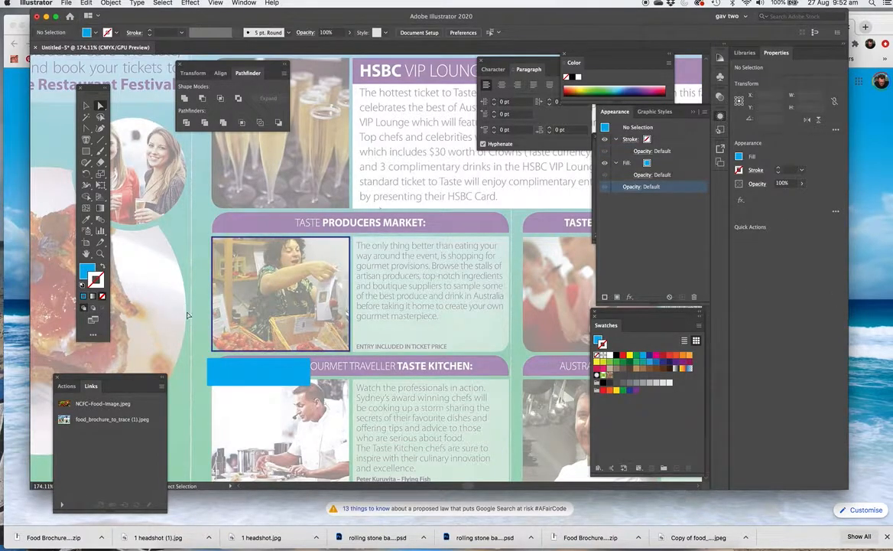
Round only the lower-left corner of the Producers Market photo rectangle to 5 mm
click(213, 349)
drag(219, 351, 232, 344)
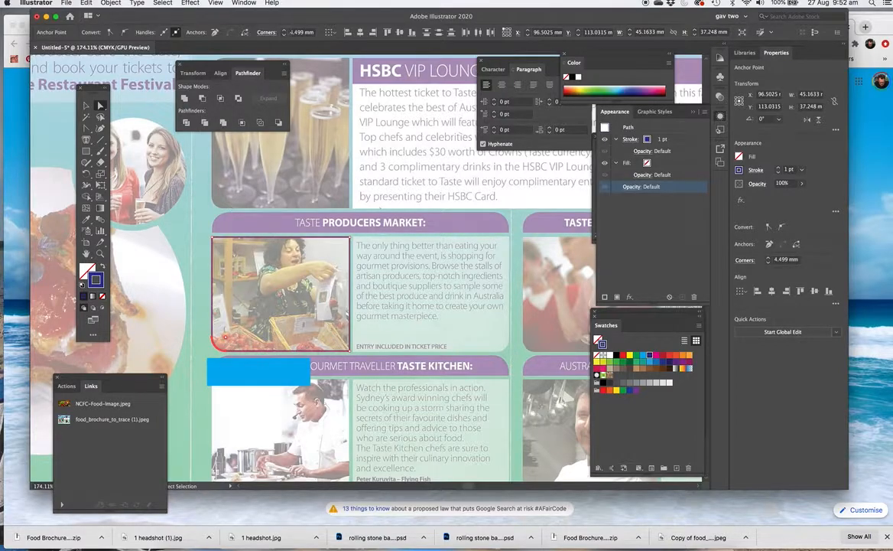
click(284, 30)
click(263, 34)
click(86, 105)
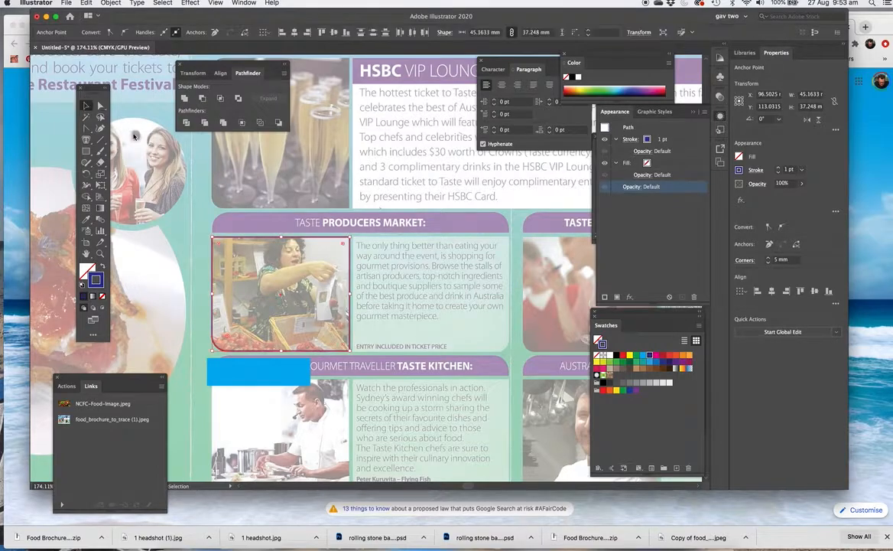
Draw a rectangle about 97 by 6 mm over the Taste Producers Market heading and round its two upper corners to 5 mm
key(m)
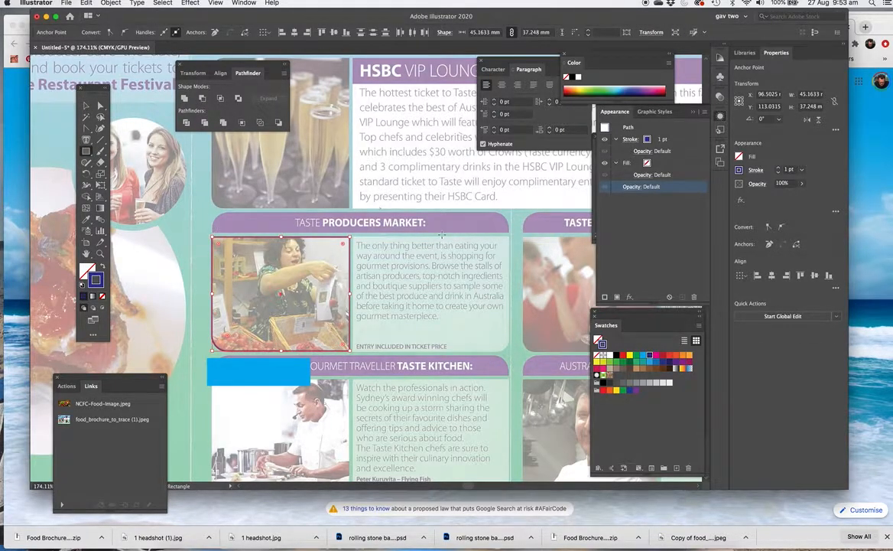
drag(466, 215, 521, 222)
click(101, 105)
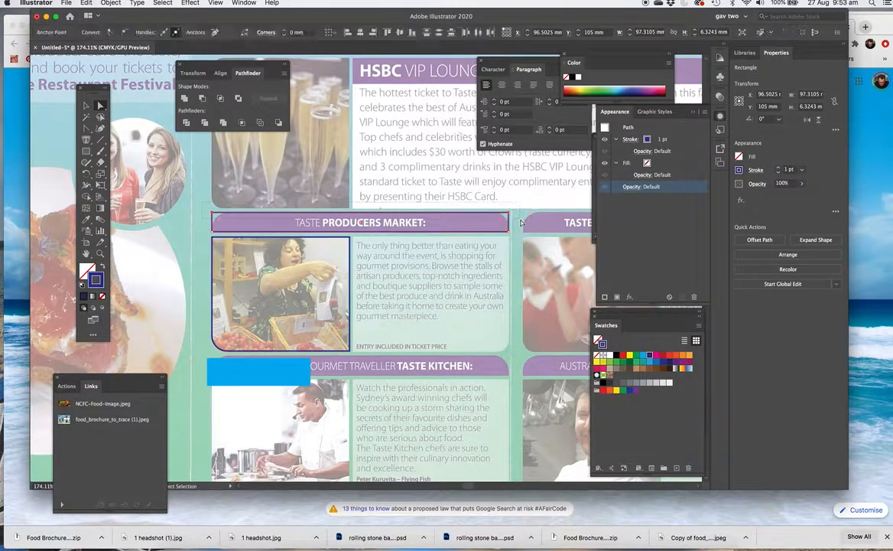
drag(218, 221, 245, 220)
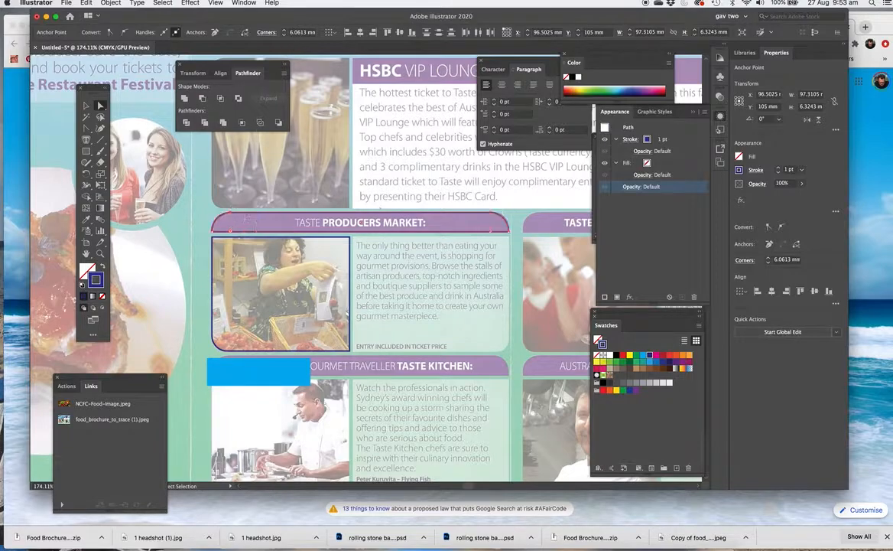
click(300, 33)
text(5)
key(Return)
Draw a rectangle about 51 by 37 mm around the Producers Market text, round its lower-right corner about 4.5 mm, and deselect it
click(86, 149)
drag(354, 238, 484, 344)
key(a)
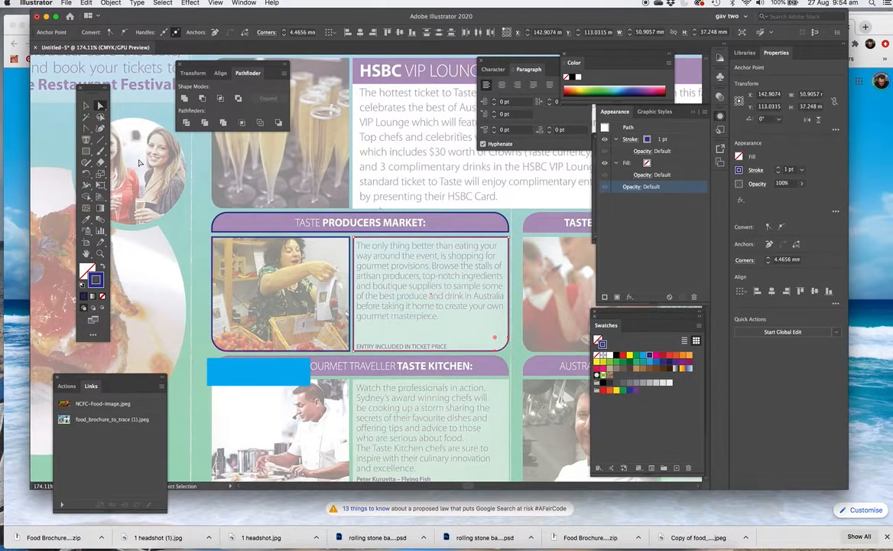
key(v)
click(309, 288)
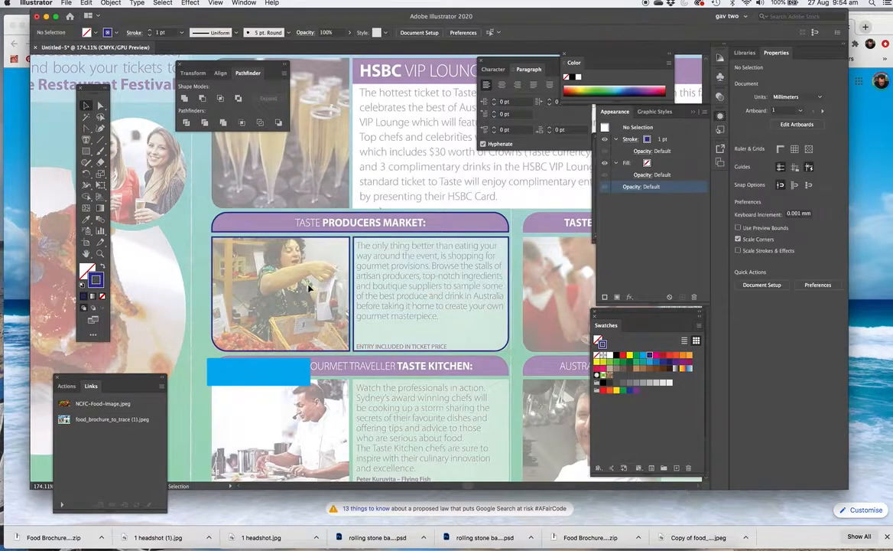
Create a line of text reading "TASTE PRODUCERS MARKET:" just above the purple Taste Producers Market heading
click(309, 222)
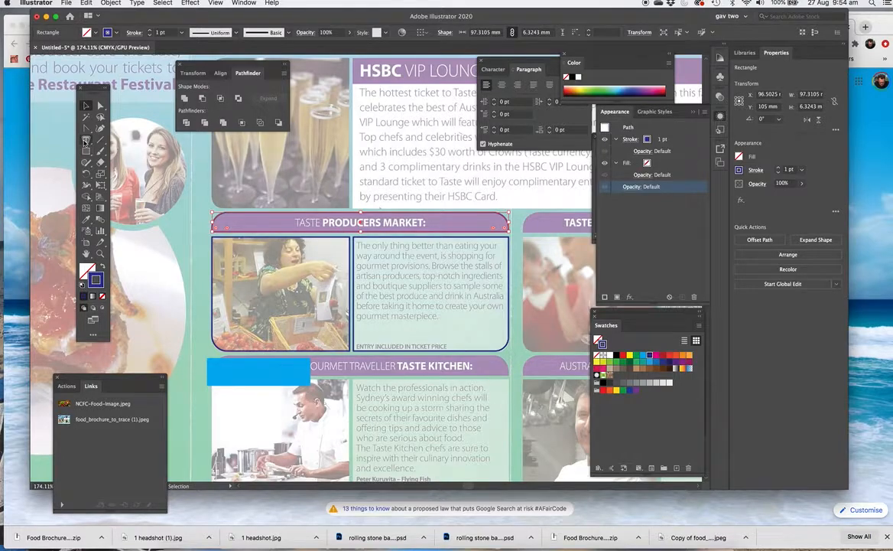
click(86, 140)
click(129, 140)
click(289, 188)
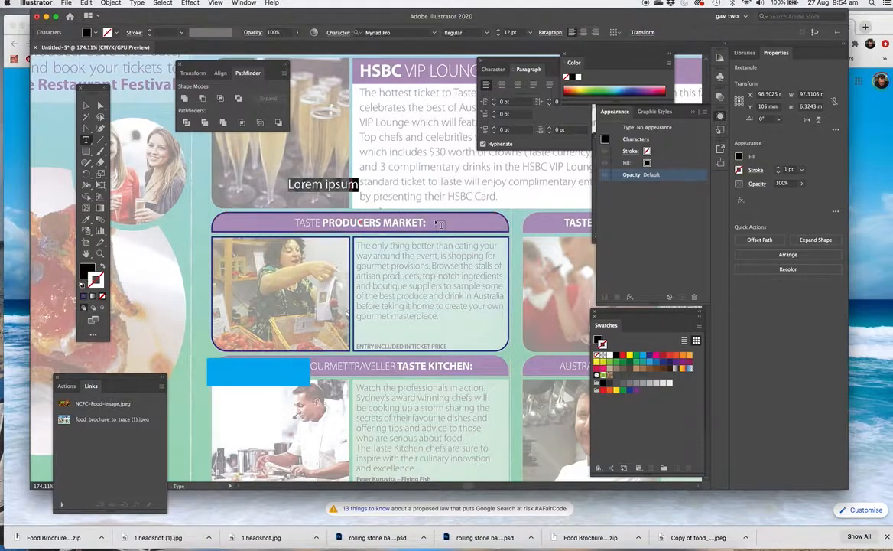
text(TASE PRO)
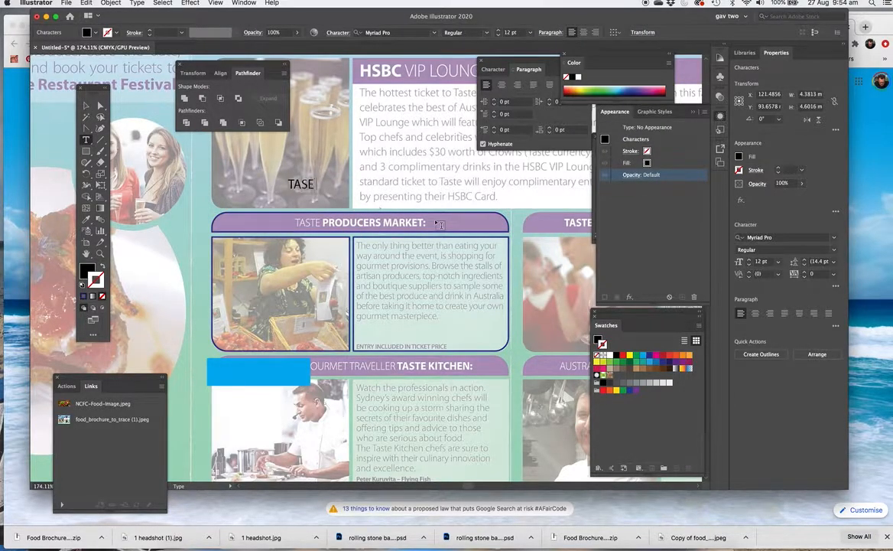
key(BackSpace)
key(BackSpace)
key(BackSpace)
key(BackSpace)
key(BackSpace)
text(TE PRODUCERS MARKET:)
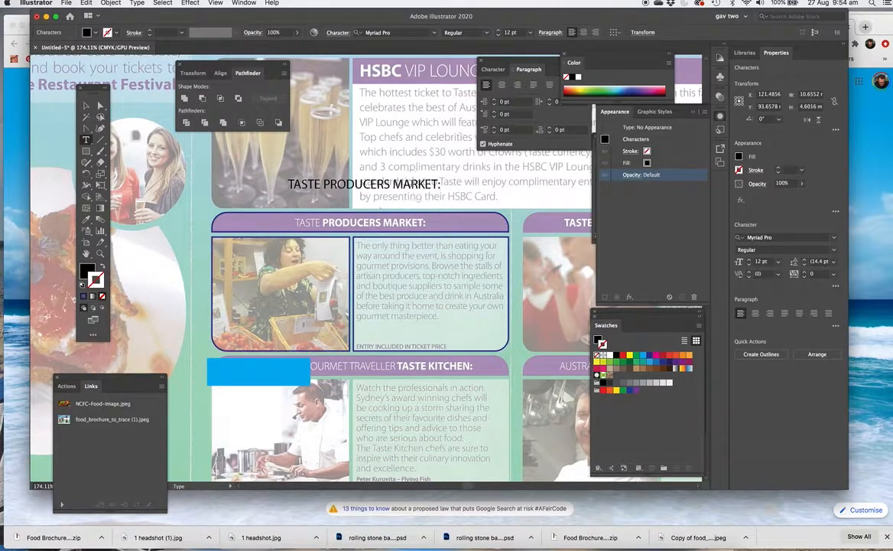
Set the whole new Taste Producers Market text line to Myriad Pro Bold
double_click(413, 185)
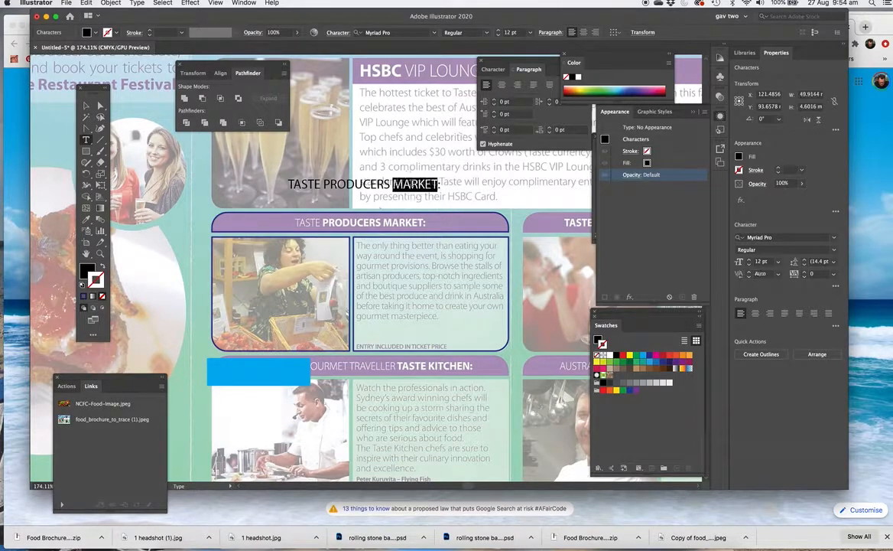
triple_click(438, 188)
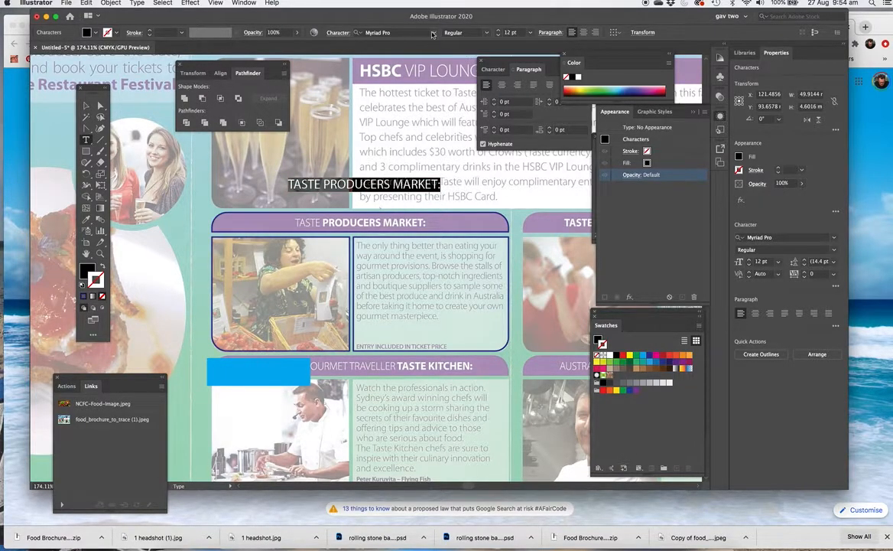
click(444, 32)
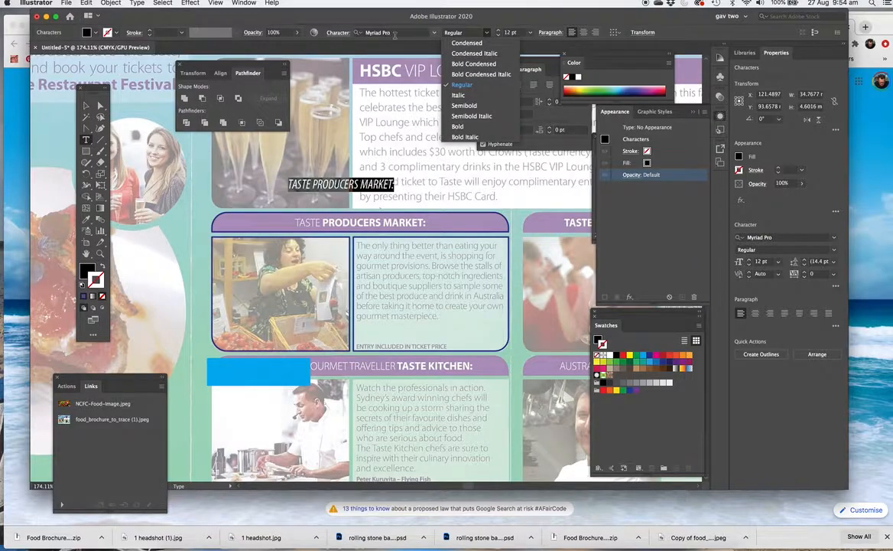
click(468, 127)
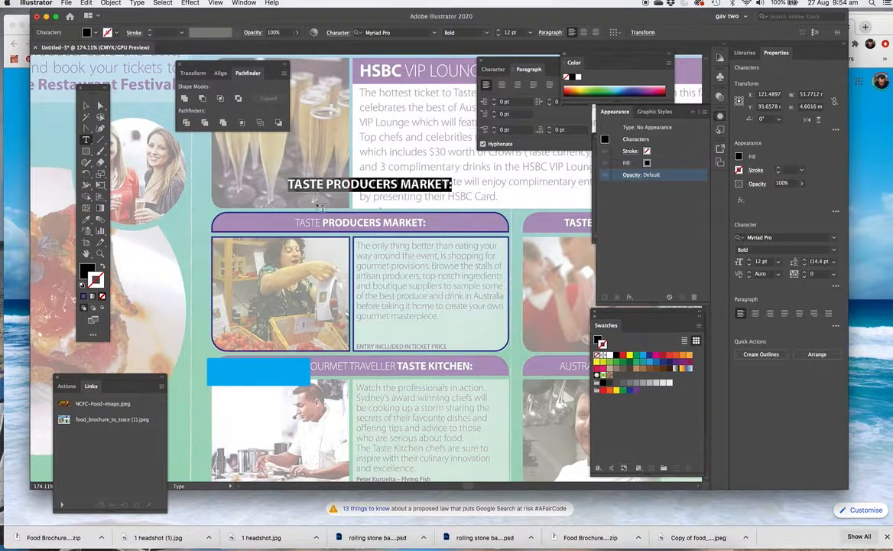
Set only the word TASTE in the new text line to Regular and finish editing the text
click(312, 182)
double_click(306, 184)
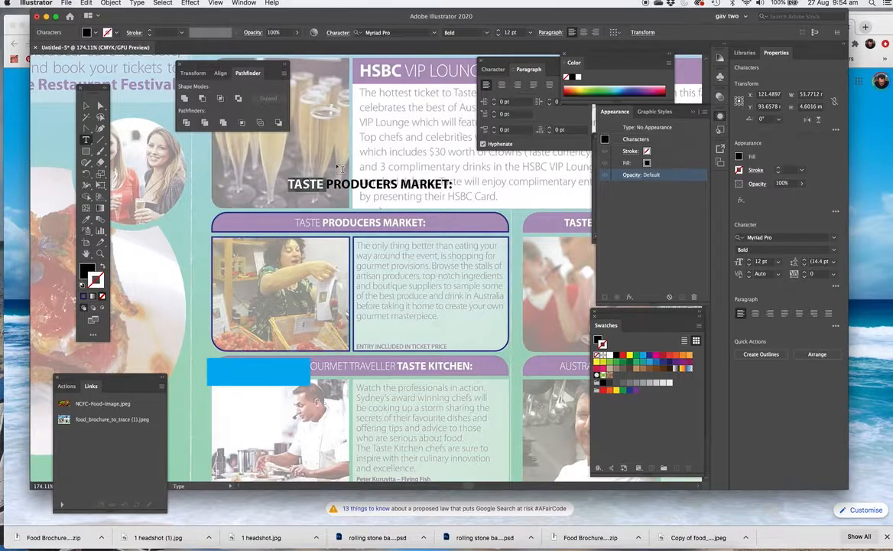
click(488, 33)
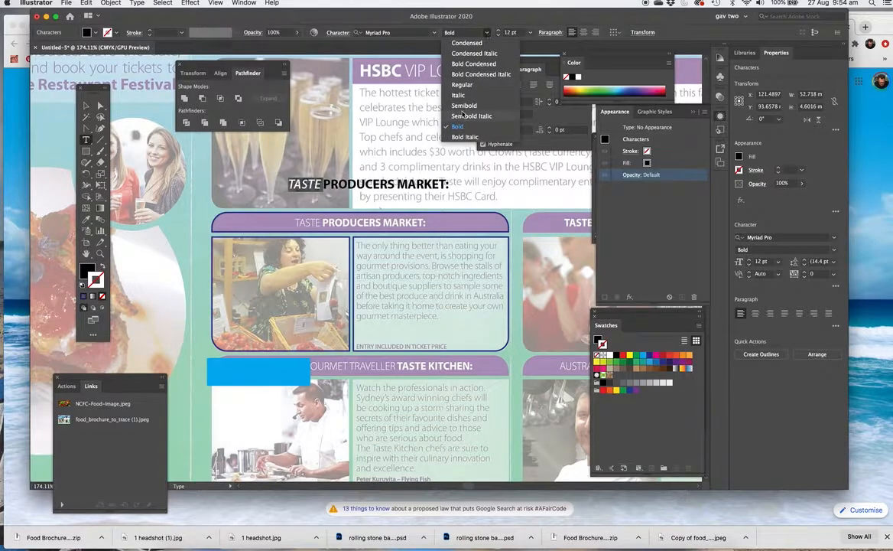
click(462, 84)
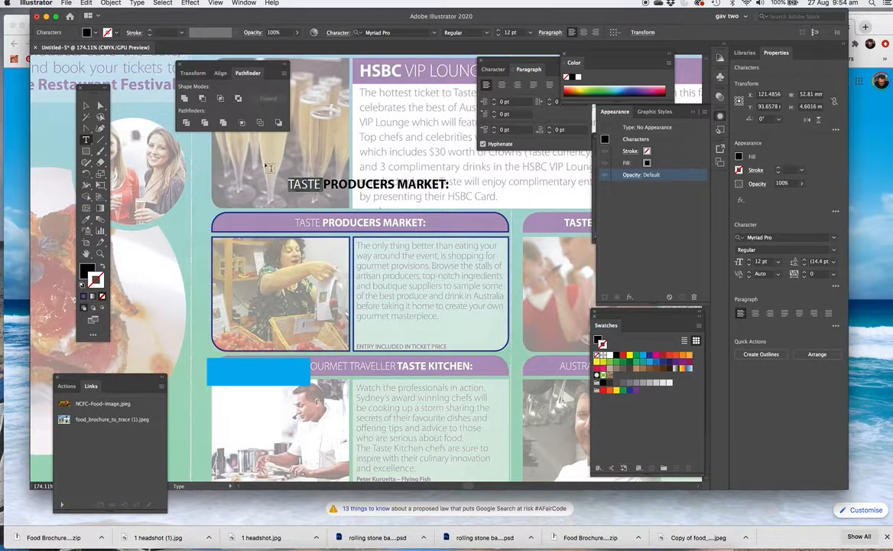
click(85, 104)
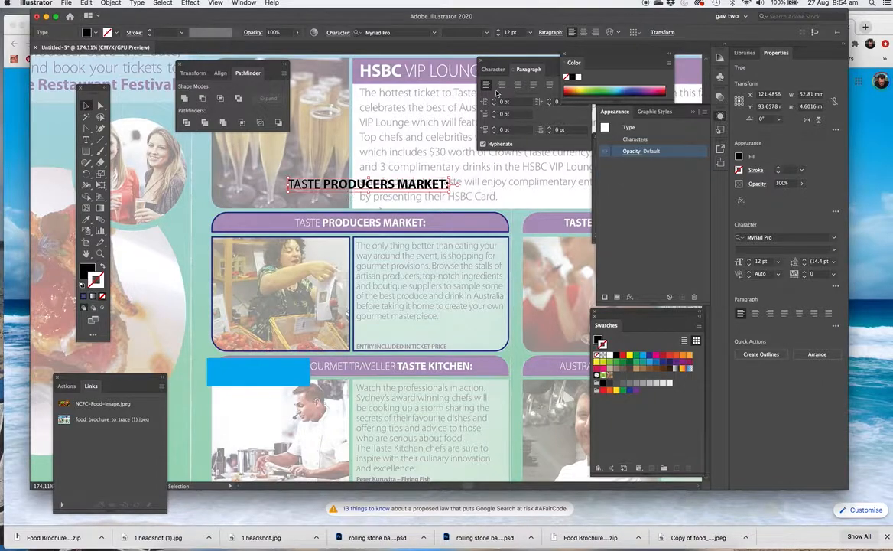
Examine the available font families and their styles, including Helvetica Neue, Skia, Bodoni 72 and Bodoni 72 Oldstyle, previewed on the heading text
click(434, 34)
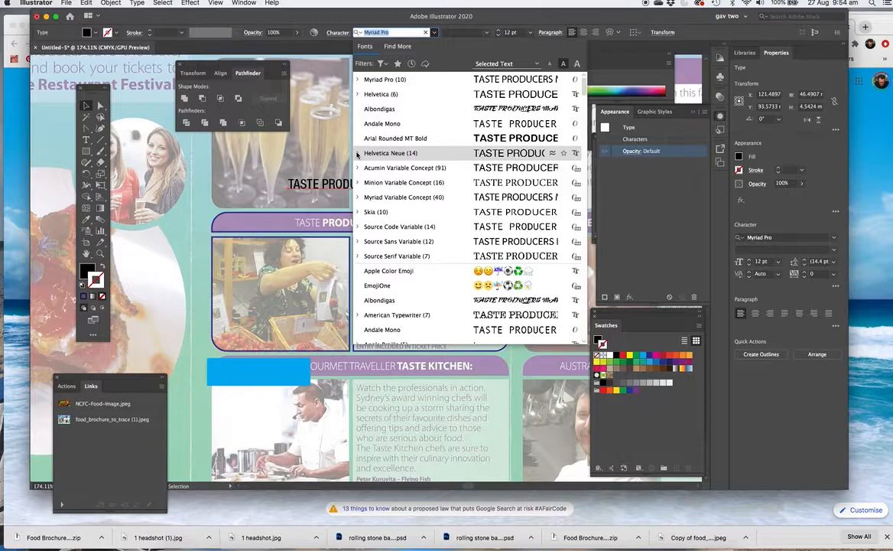
click(357, 153)
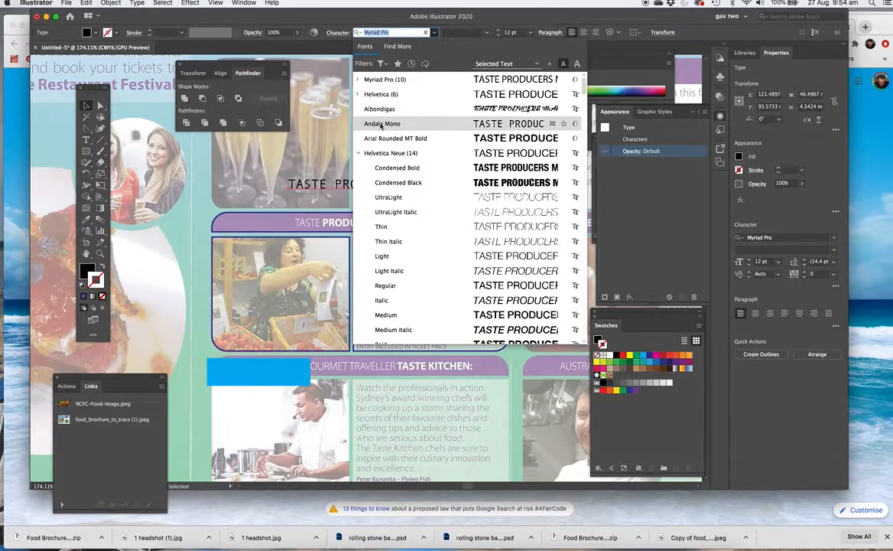
click(357, 153)
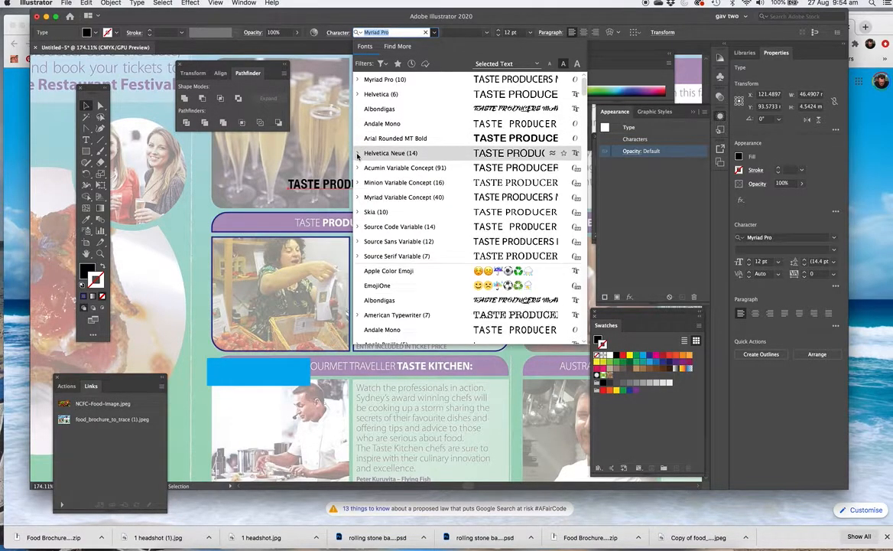
click(358, 212)
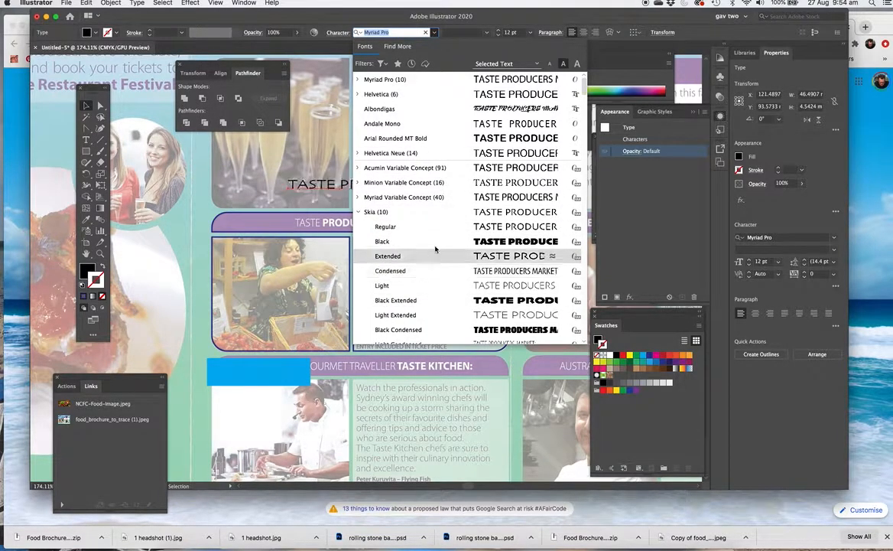
click(358, 213)
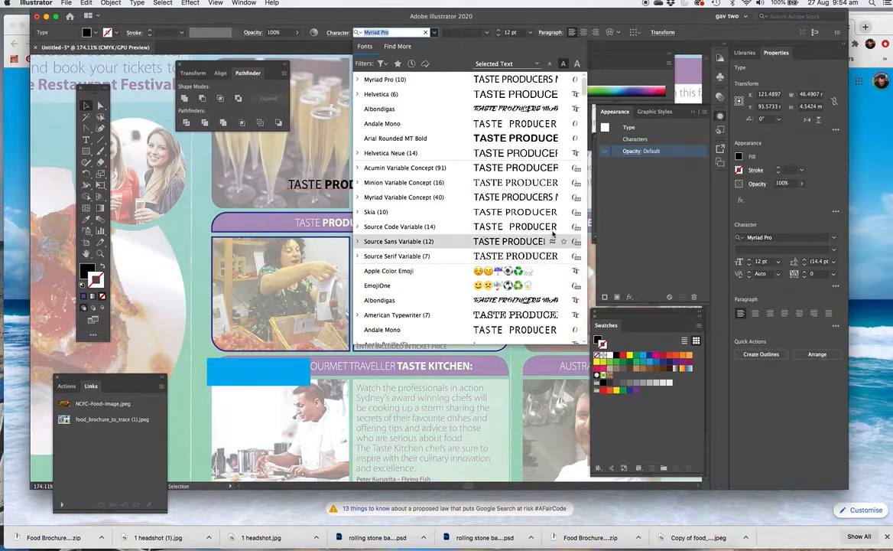
drag(581, 87, 582, 114)
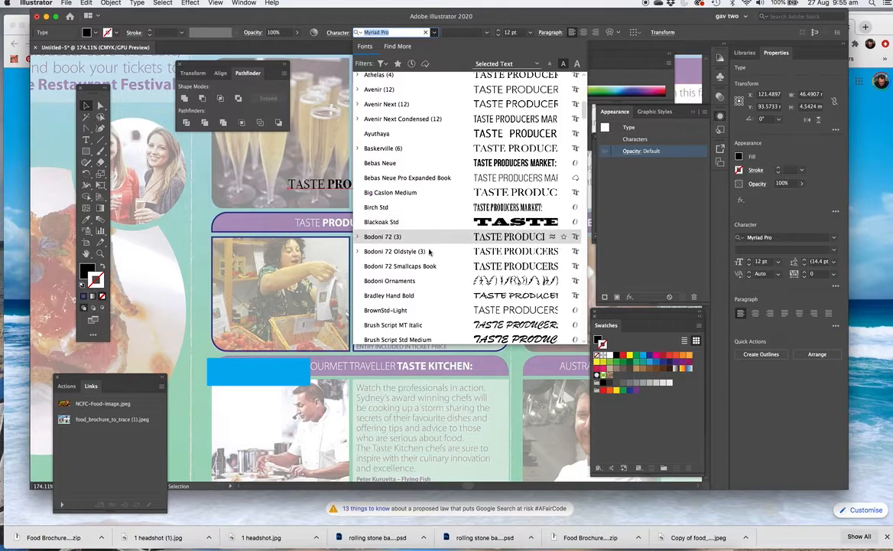
click(358, 236)
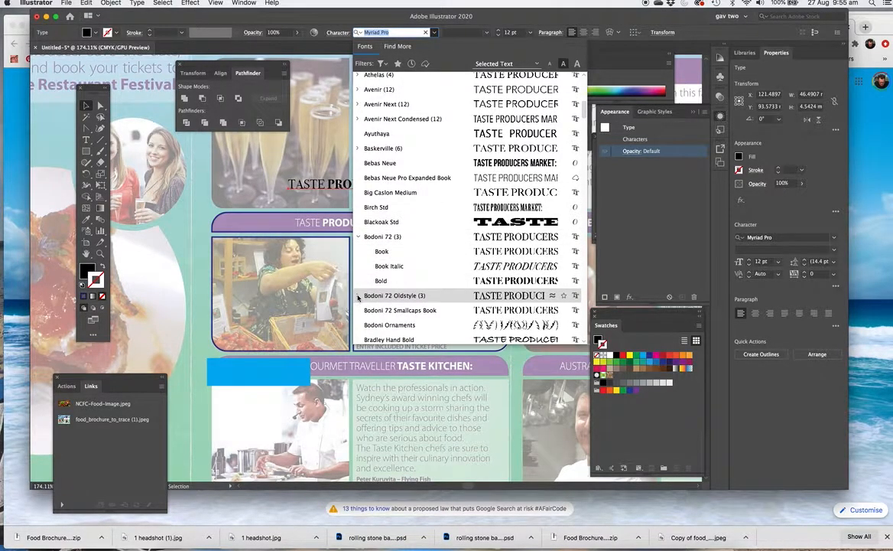
click(358, 296)
drag(584, 111, 582, 130)
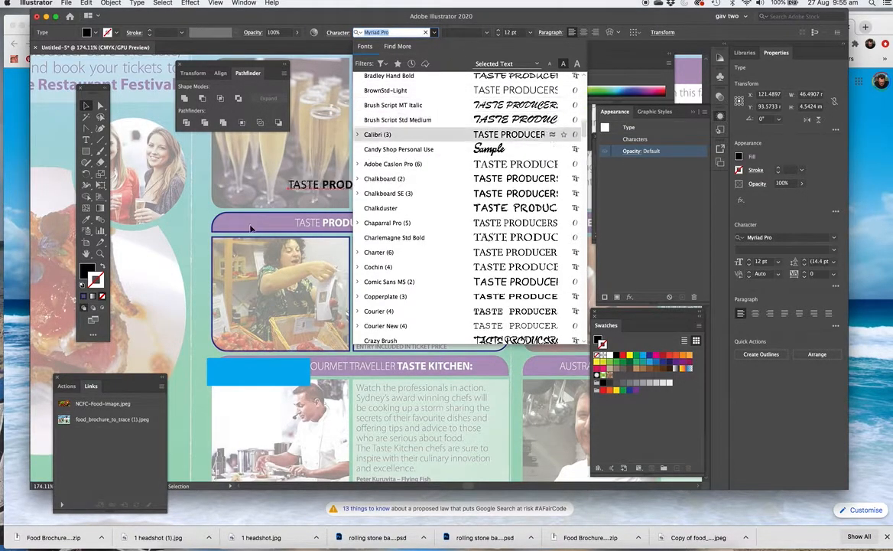
click(215, 175)
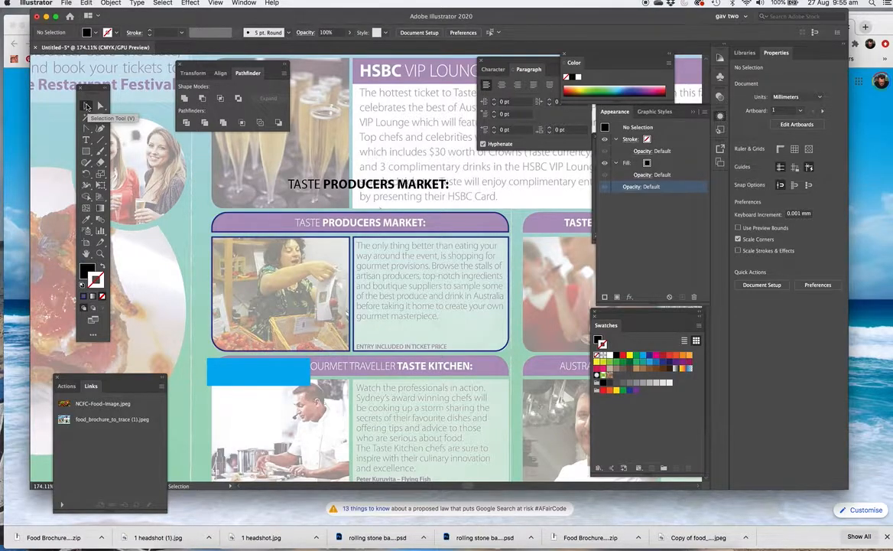
Move the new text onto the Taste Producers Market bar and give it a white fill with no stroke
drag(357, 191, 344, 192)
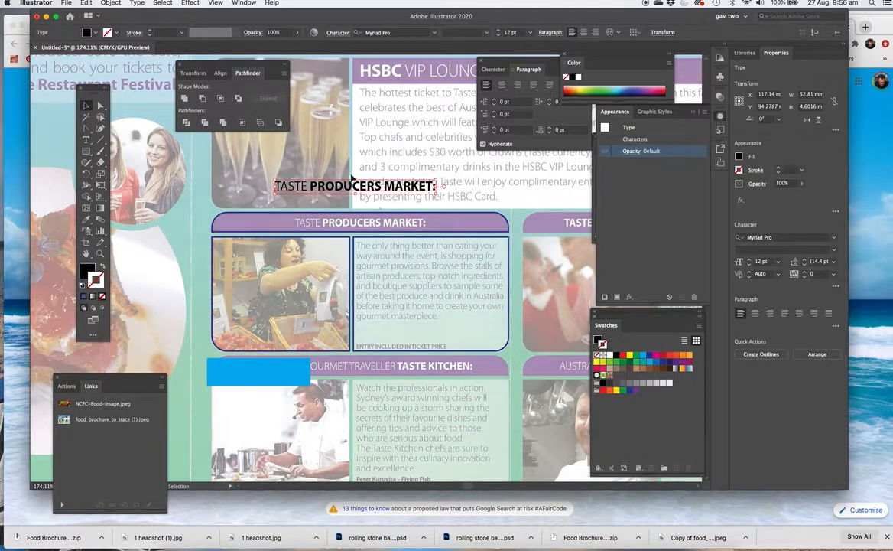
click(578, 78)
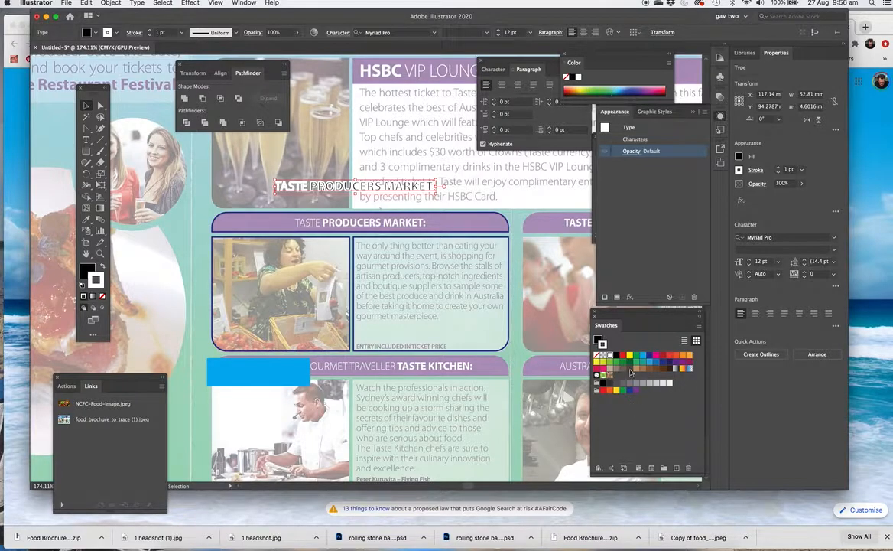
drag(368, 193, 374, 223)
click(102, 266)
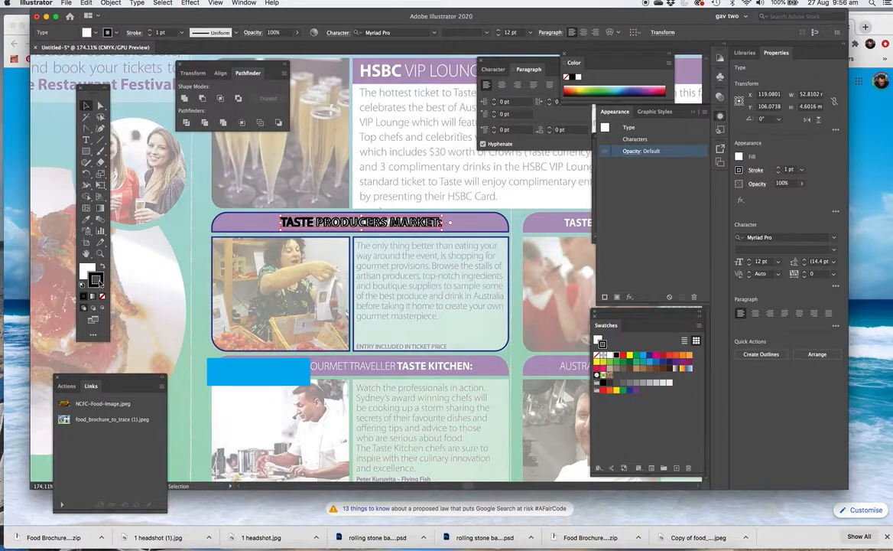
click(102, 296)
Scale the white heading text to about 10.1 pt and centre-align it
mouse_move(442, 216)
mouse_down()
mouse_move(371, 222)
mouse_move(428, 236)
mouse_move(459, 218)
mouse_up()
click(584, 32)
Give the rounded heading rectangle a purple fill (C=75 M=100 Y=0 K=0) with no stroke, and deselect it
click(474, 223)
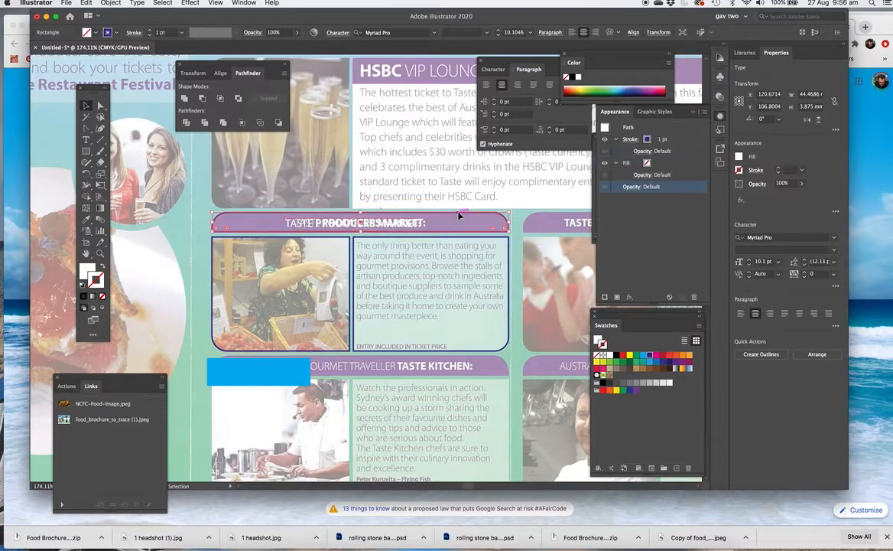
click(676, 362)
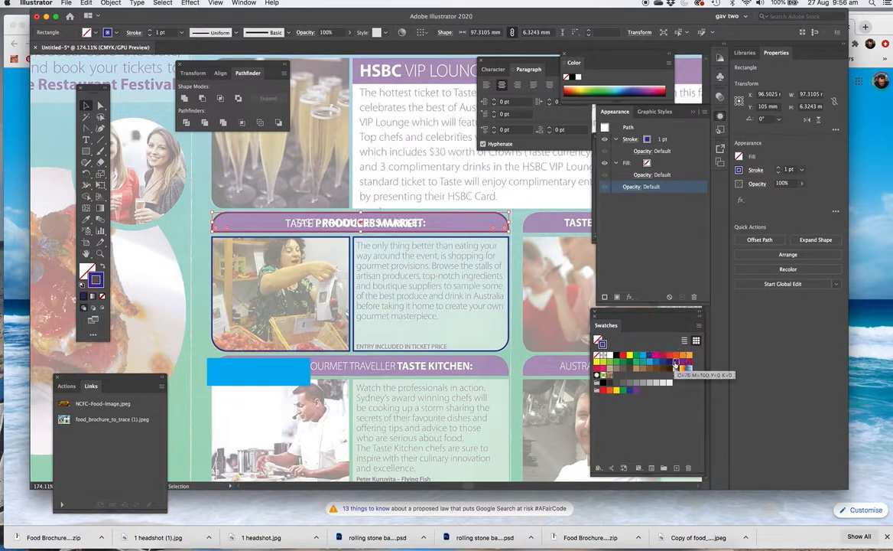
click(100, 266)
click(274, 195)
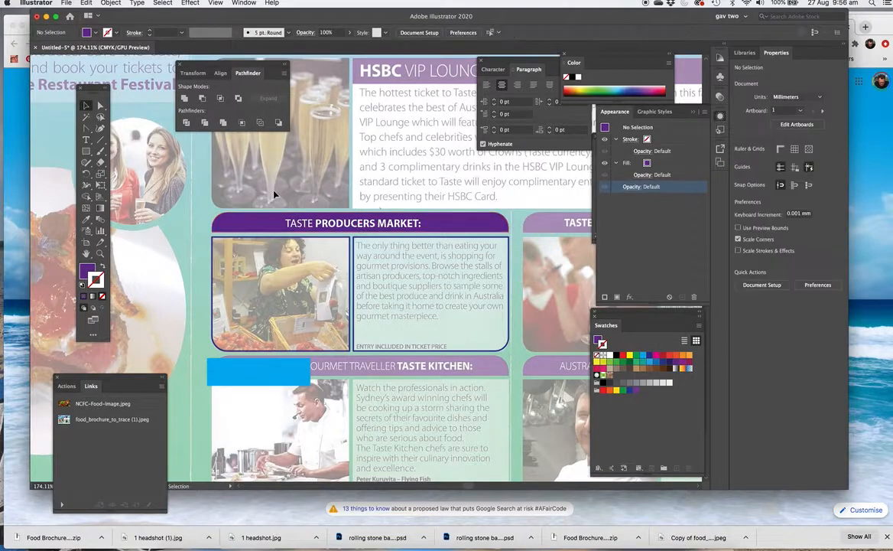
Shift the white heading text slightly to the right so it sits centred on the purple bar, and deselect it
click(319, 222)
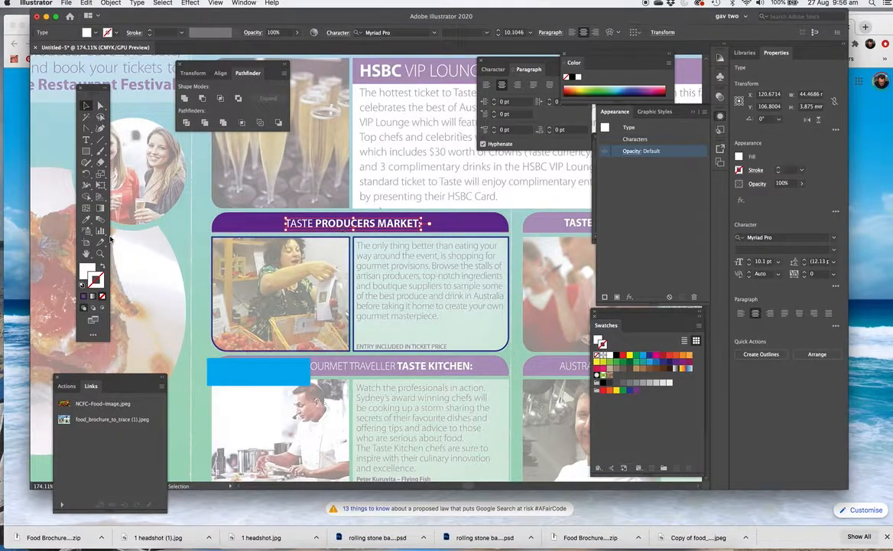
drag(299, 209, 303, 210)
click(290, 259)
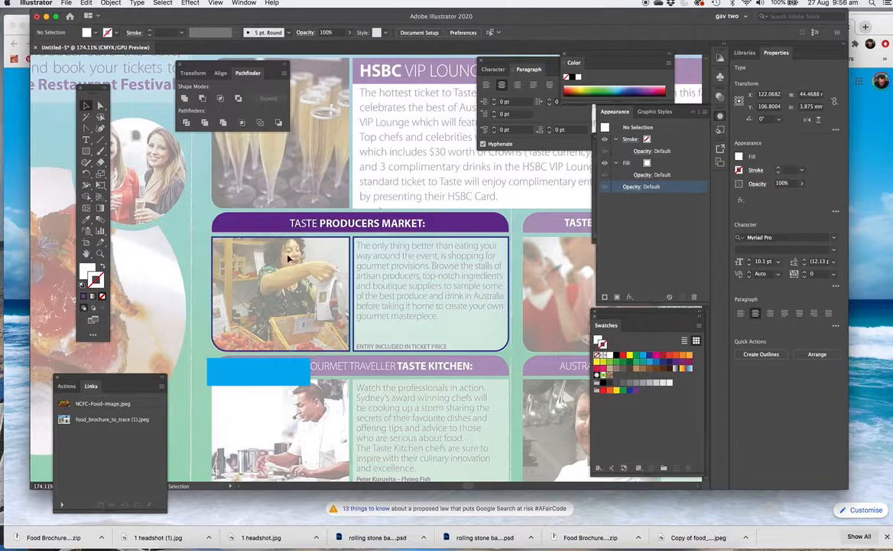
Place NCFC-Food-Image.jpeg as a linked image about 75.6 by 40 mm over the Producers Market photo box
scroll(314, 305, left, 3)
scroll(314, 304, down, 2)
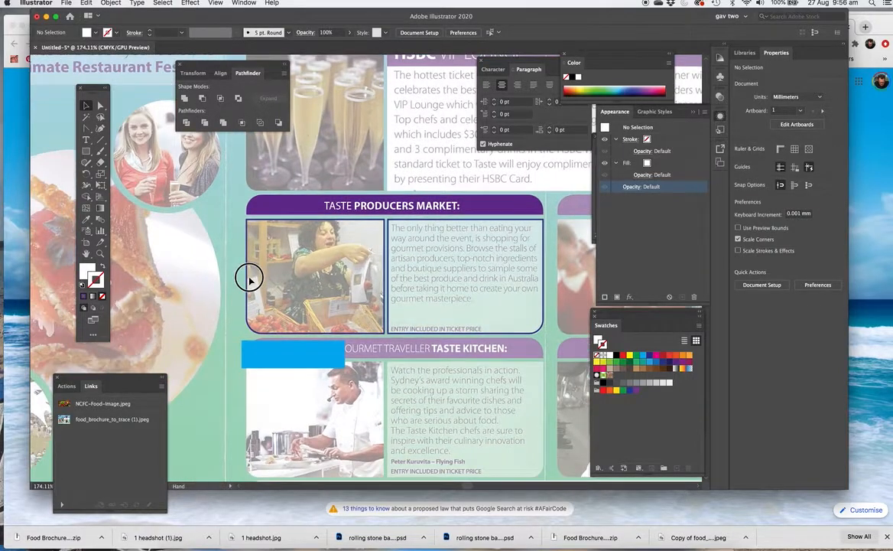
click(317, 223)
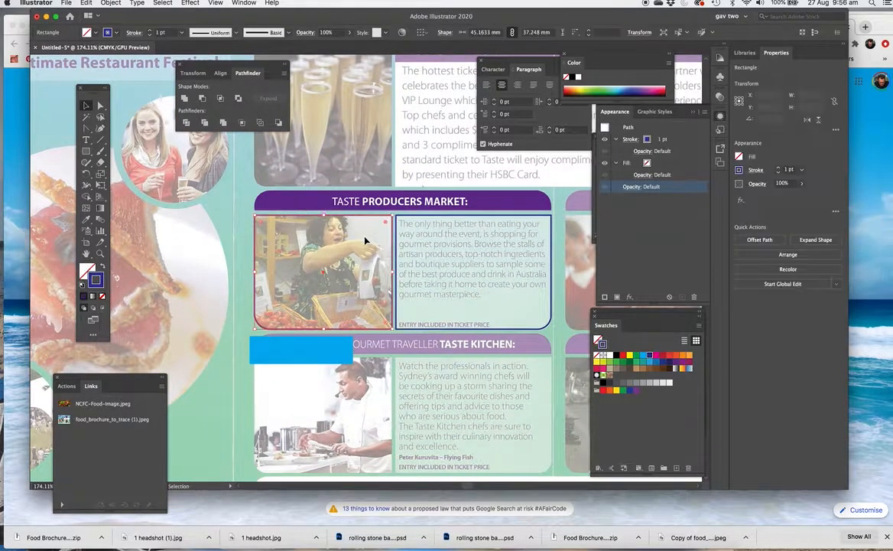
click(151, 216)
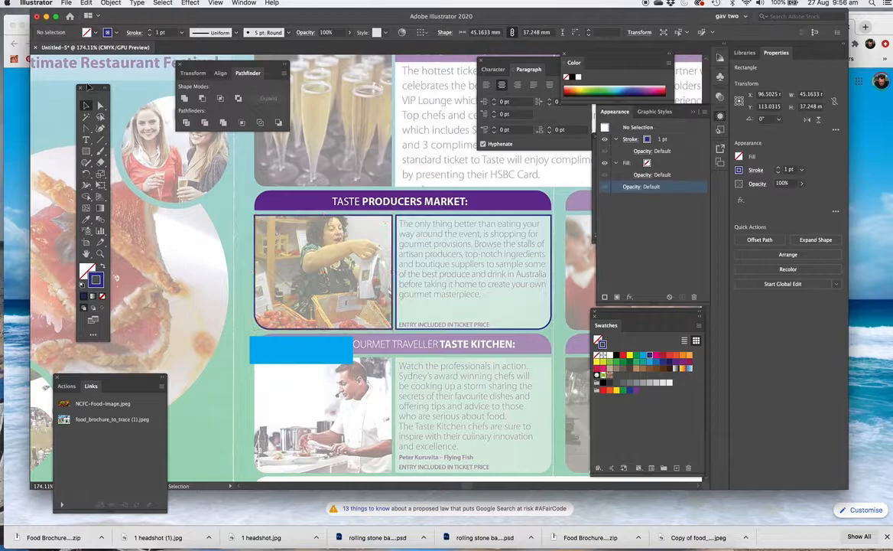
click(66, 4)
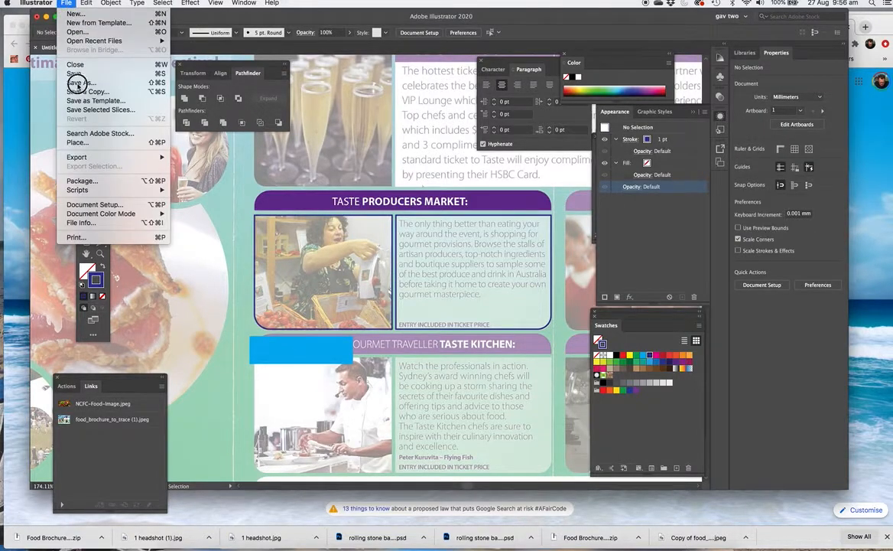
click(76, 139)
click(242, 121)
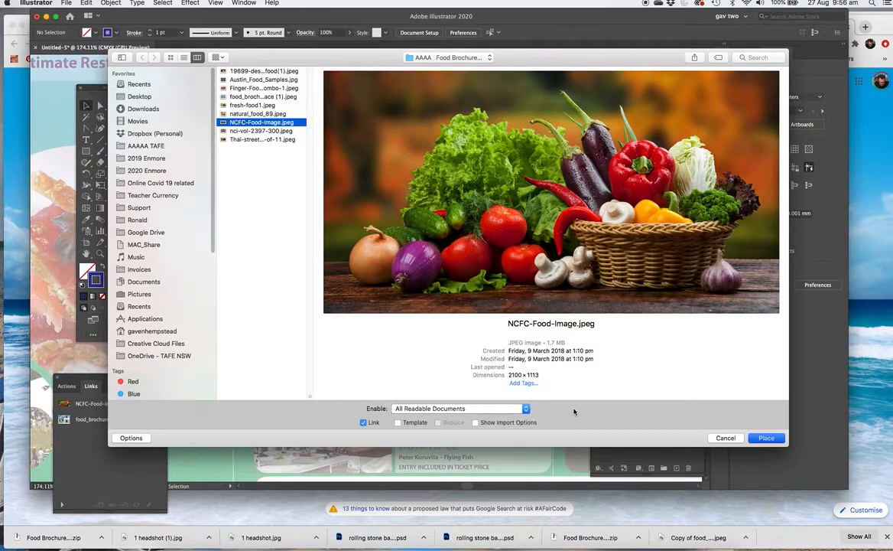
click(766, 438)
drag(240, 214, 479, 334)
click(67, 3)
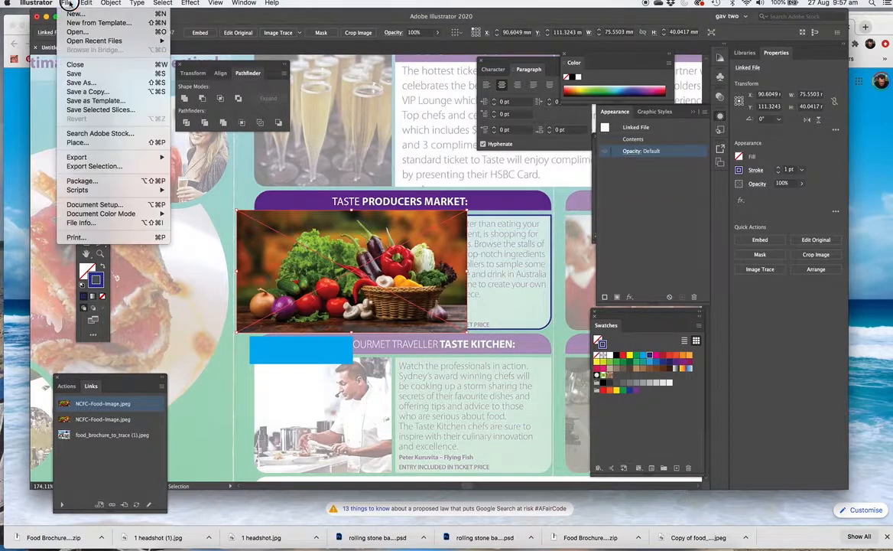
Place nci-vol-2397-300.jpeg as a linked image and scale it down to about 53.8 by 35.8 mm near the Producers Market box
click(76, 142)
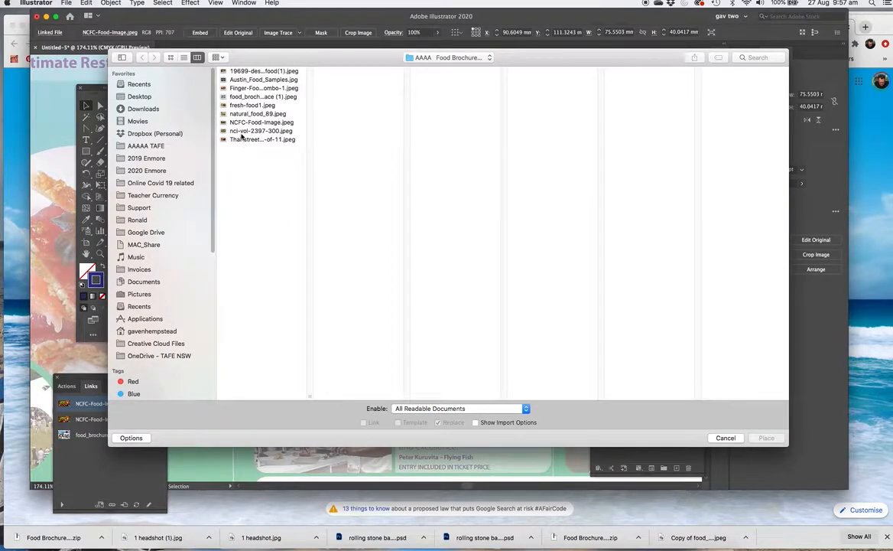
click(242, 132)
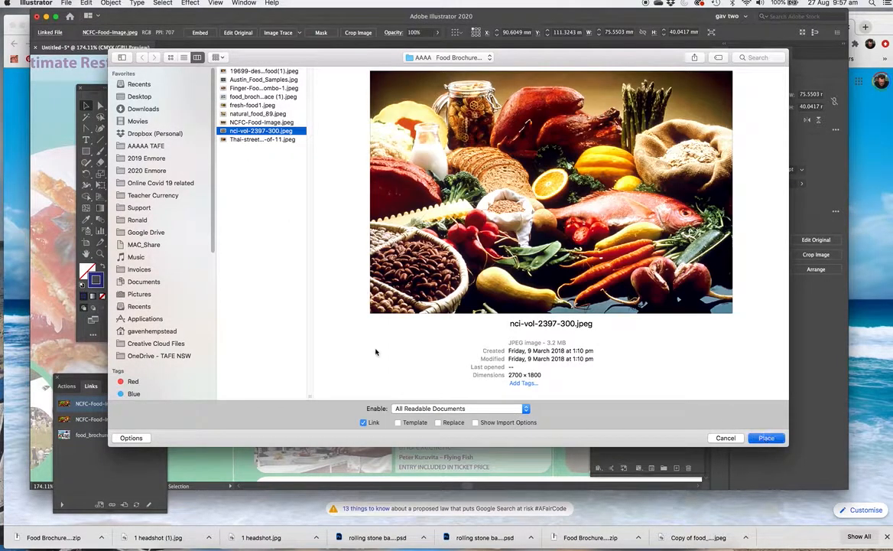
key(Return)
click(190, 280)
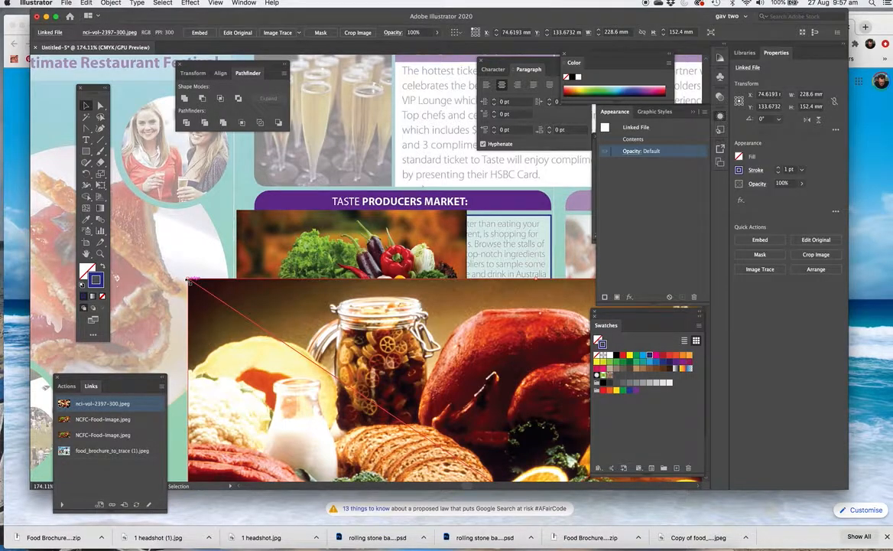
key(super+minus)
key(super+minus)
key(super+minus)
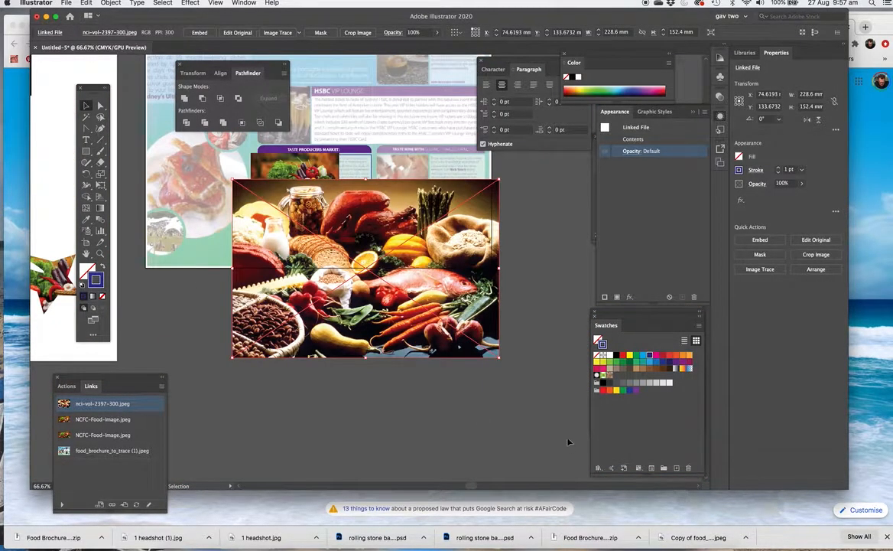
drag(502, 357, 293, 256)
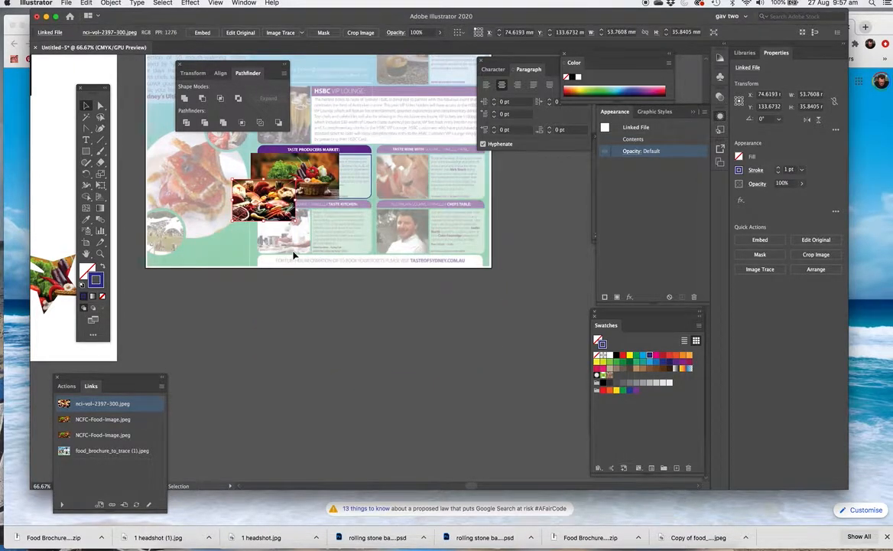
Delete the placed nci-vol-2397-300.jpeg image
key(z)
drag(215, 162, 314, 292)
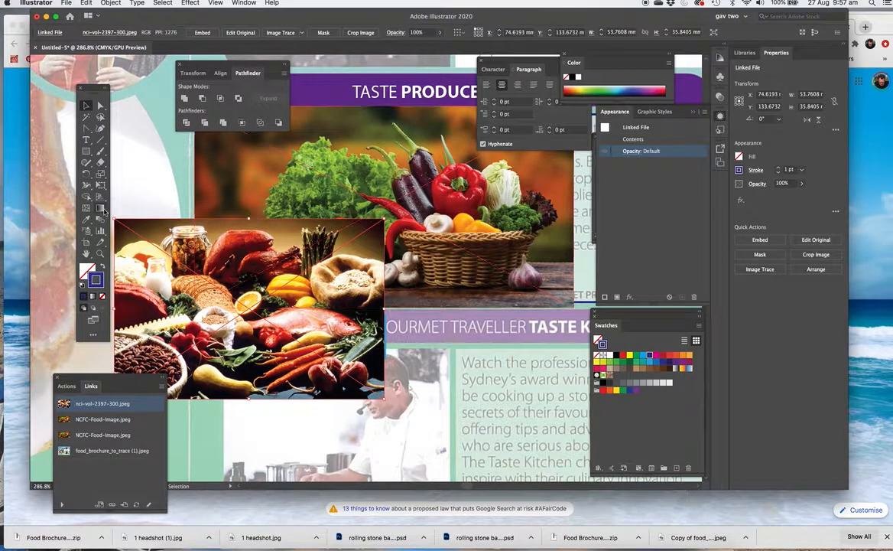
key(Delete)
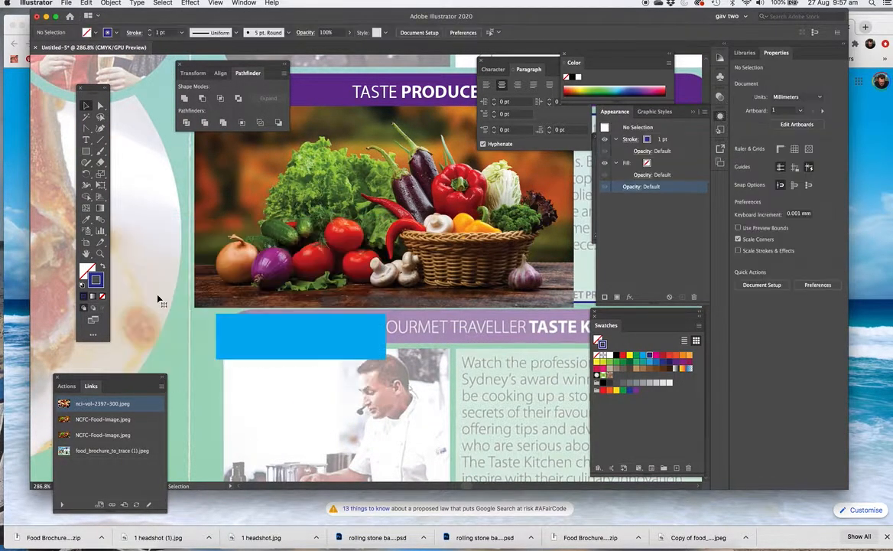
Send the placed NCFC food image to the back, behind the outlined Producers Market photo and text boxes
key(super+minus)
key(super+minus)
key(space)
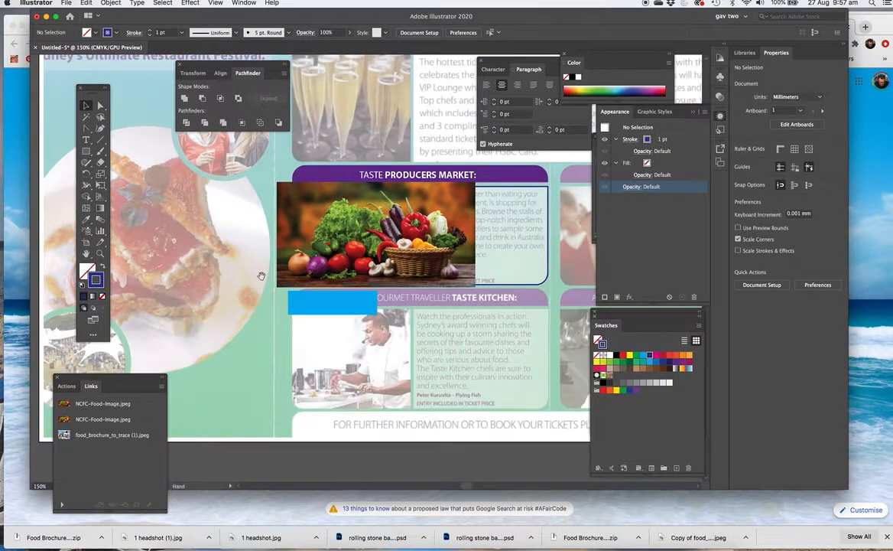
drag(229, 267, 179, 313)
click(310, 287)
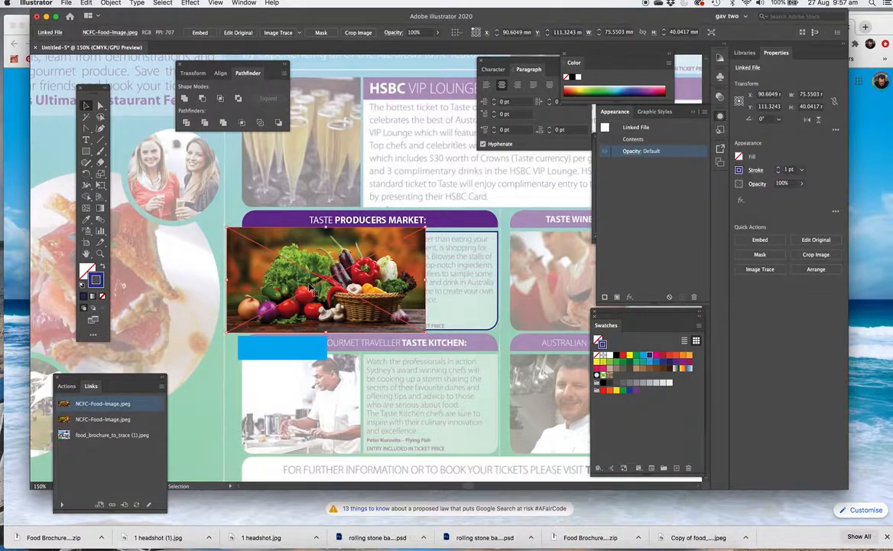
right_click(298, 283)
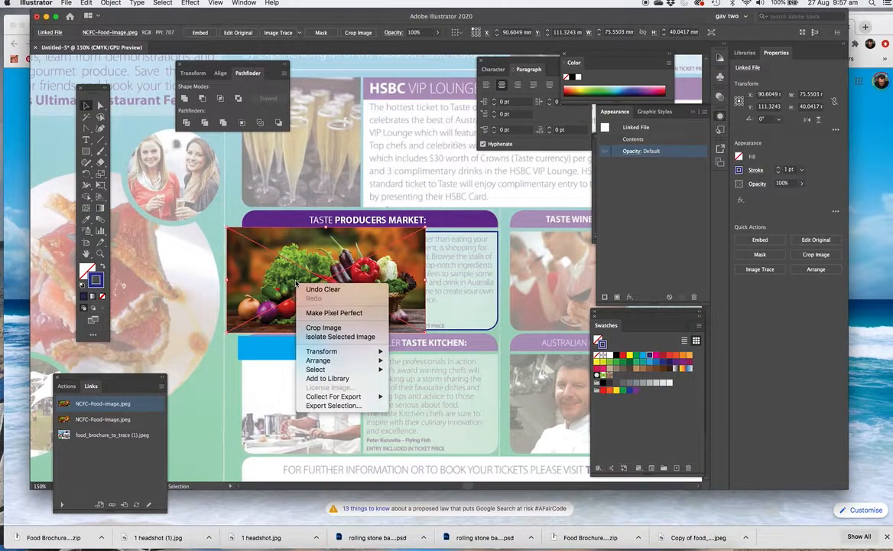
mouse_move(337, 361)
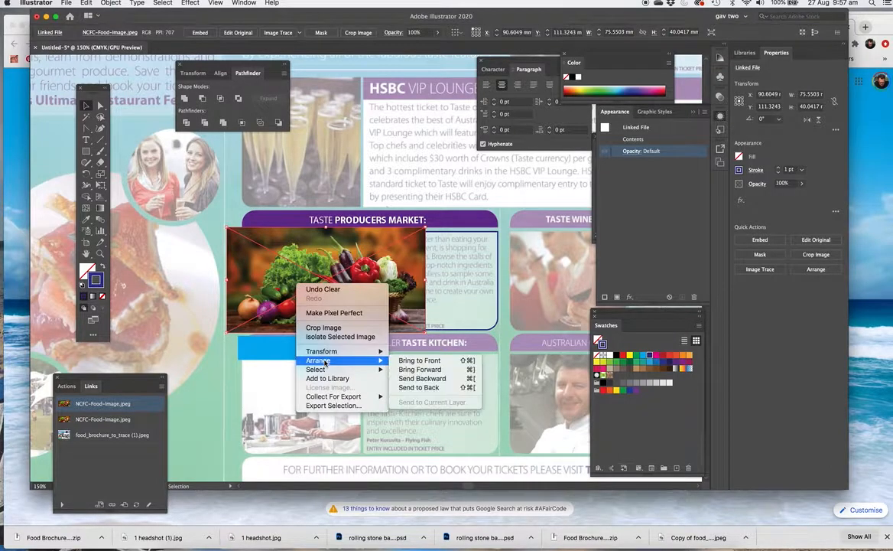
click(435, 388)
click(113, 4)
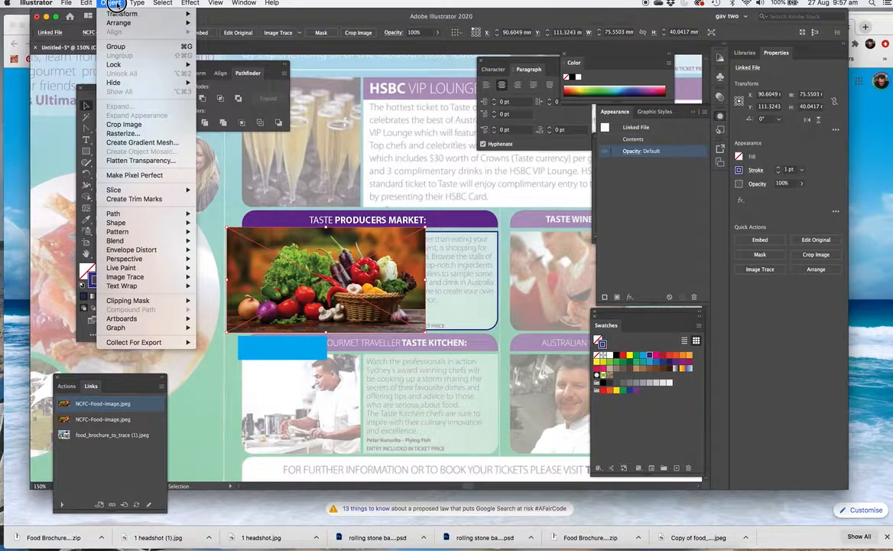
mouse_move(121, 26)
click(223, 47)
key(a)
key(v)
Shift the food image about 14 mm to the left behind the photo box outline, and deselect it
click(293, 293)
key(super+space)
drag(223, 215, 279, 247)
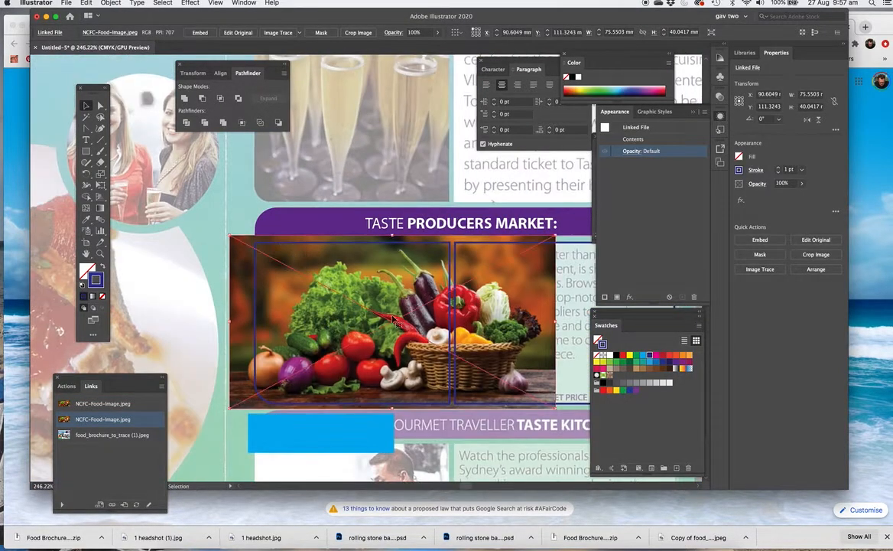
click(293, 188)
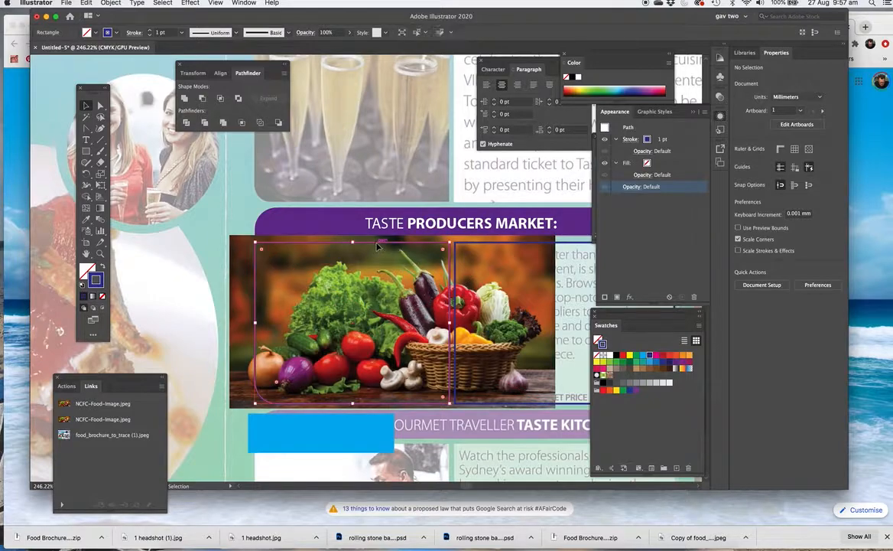
click(267, 312)
drag(235, 279, 191, 284)
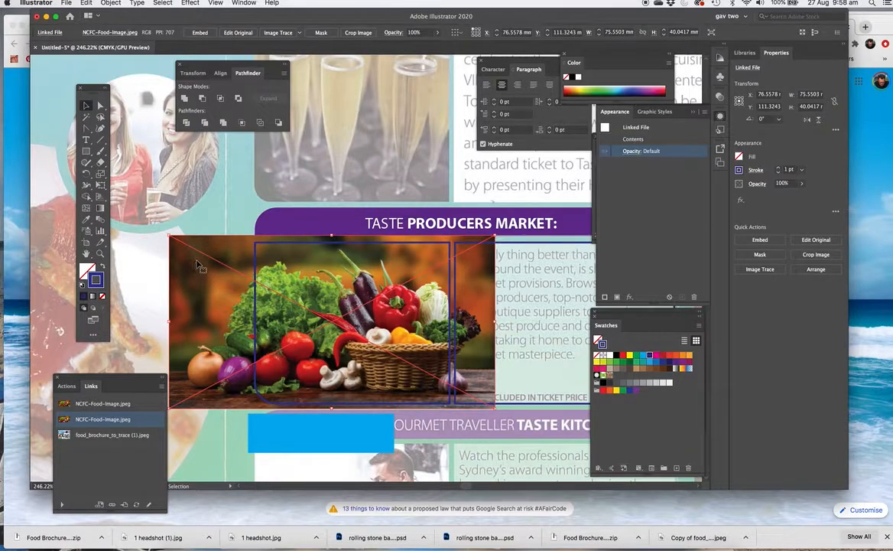
click(201, 222)
Select the food image together with the rounded photo box outline and make a clipping mask from them
click(189, 253)
shift+click(311, 274)
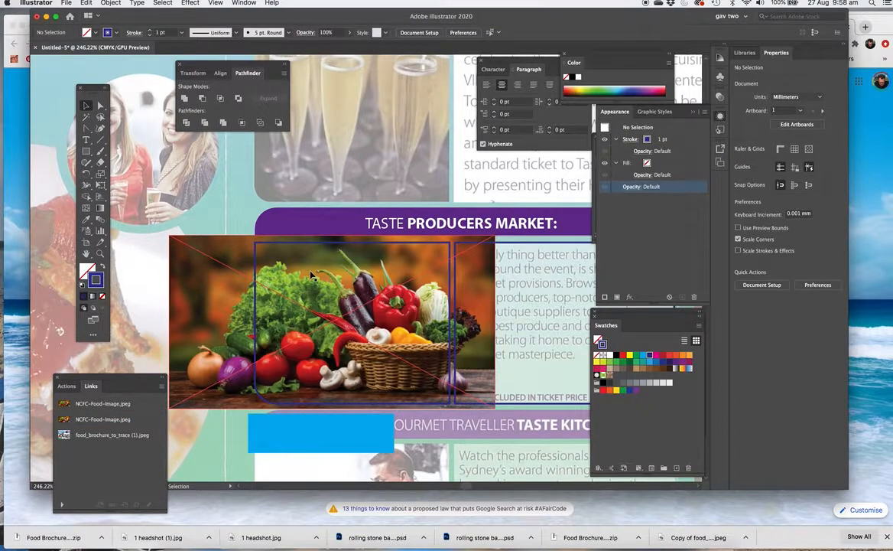
click(218, 251)
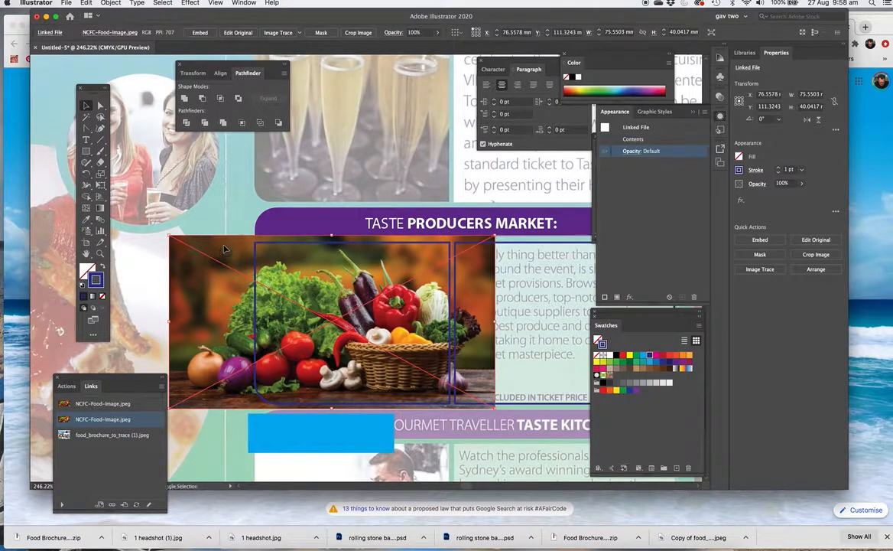
shift+click(269, 245)
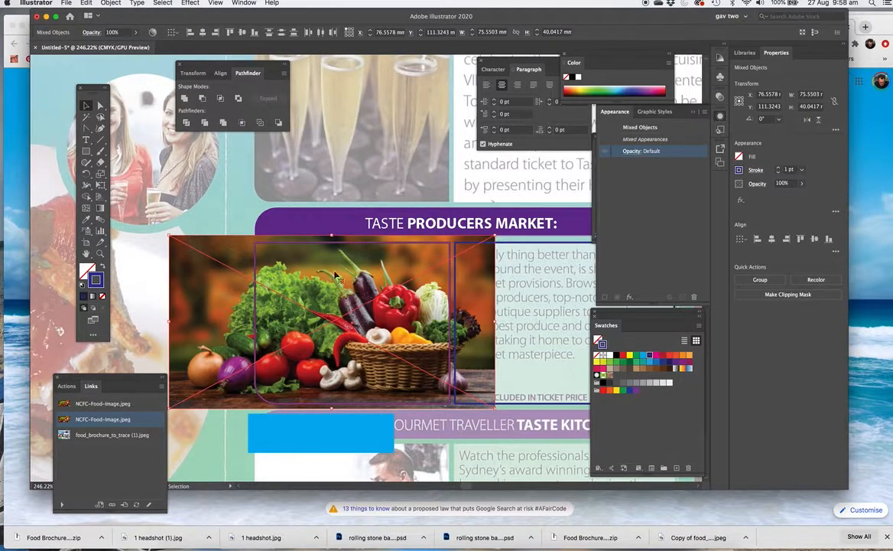
right_click(324, 306)
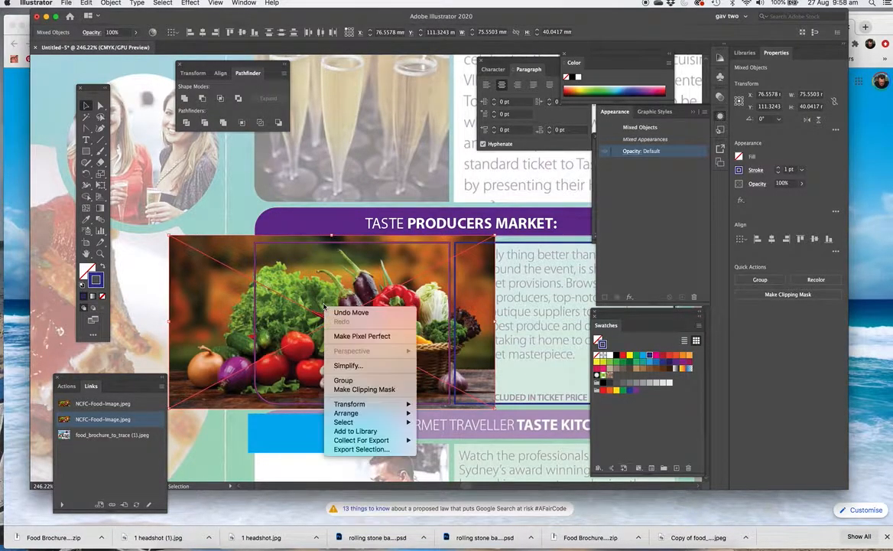
click(355, 390)
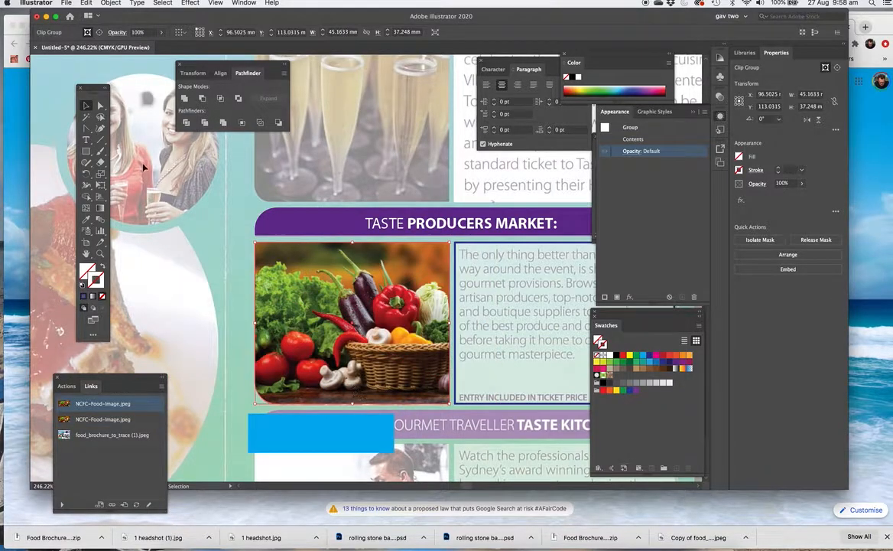
Shift only the image inside the clipping mask about 4.5 mm left so the whole vegetable basket shows, and deselect it
click(100, 105)
click(184, 141)
click(373, 285)
drag(386, 288, 374, 288)
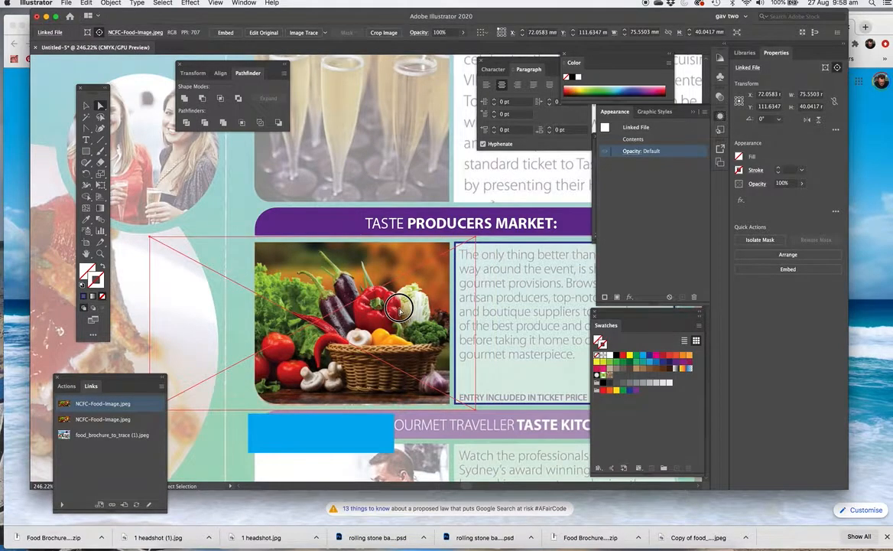
click(197, 206)
Convert the outlined text box beside the food image into an area type frame with placeholder text
drag(345, 245, 166, 238)
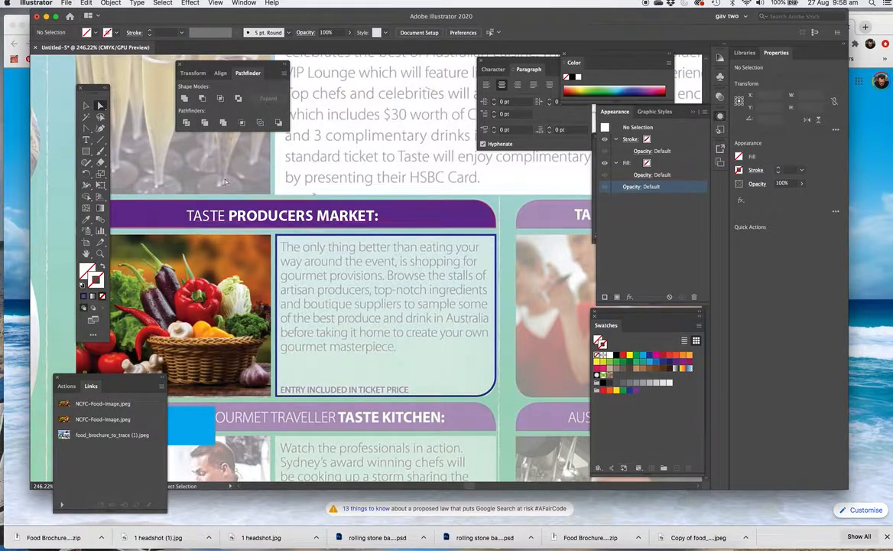
drag(84, 139, 135, 151)
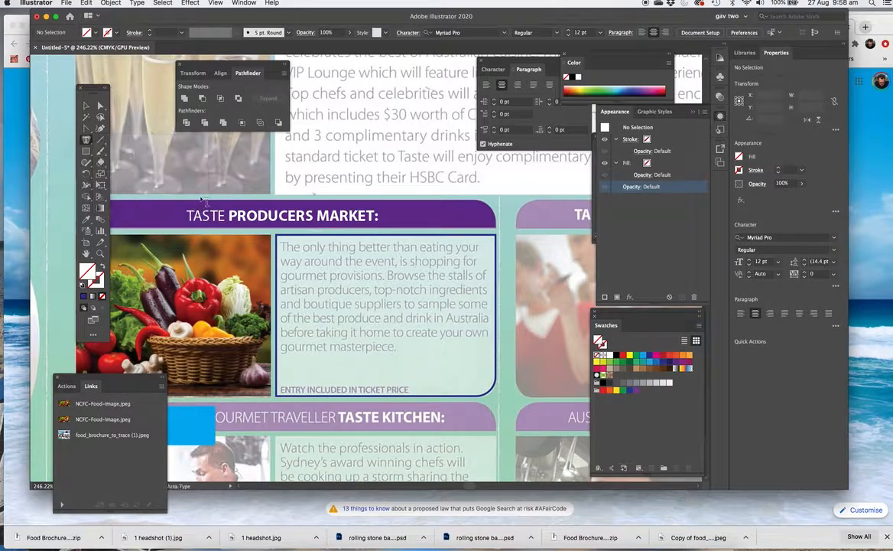
click(296, 238)
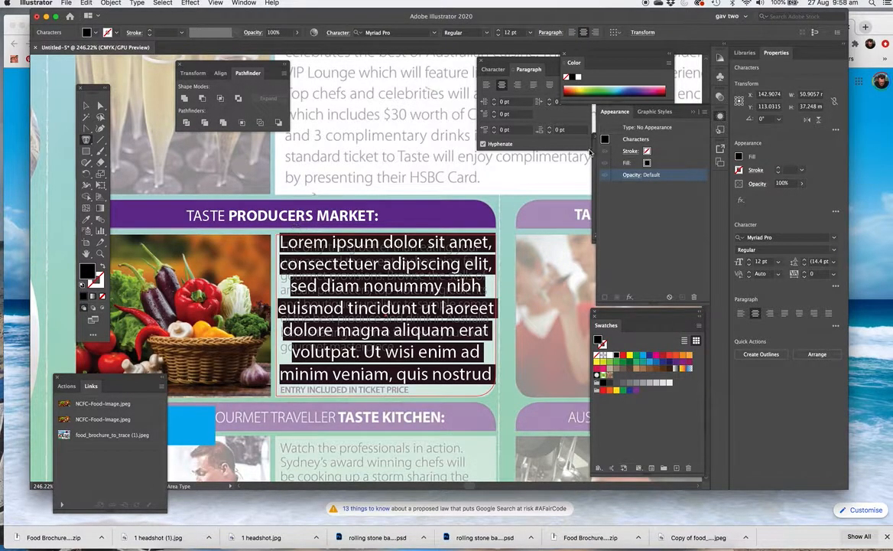
Set the placeholder text to 7 pt and align it left
click(750, 264)
click(749, 265)
click(749, 265)
click(749, 265)
click(749, 265)
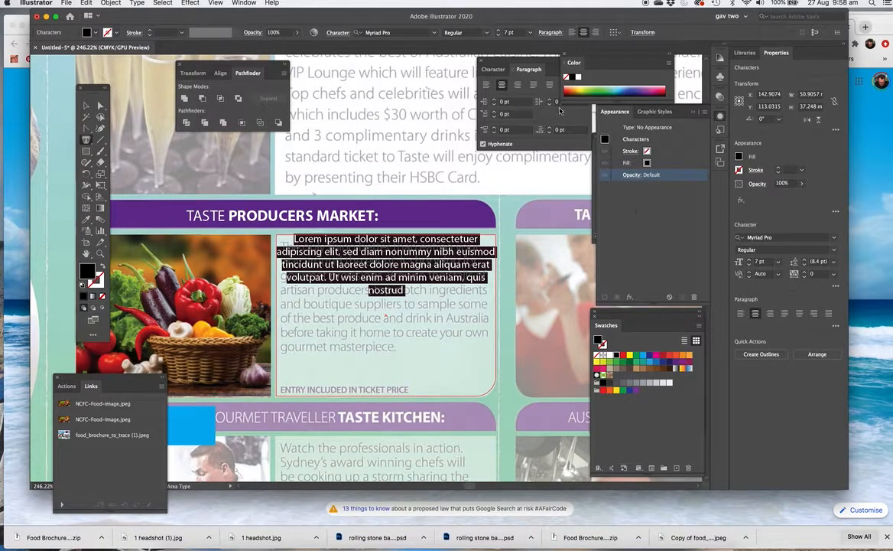
click(572, 32)
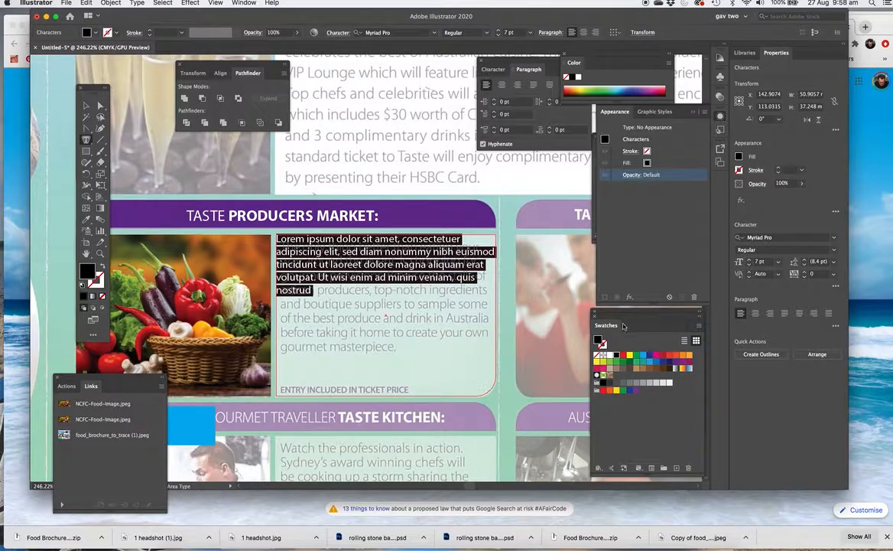
Extend the body copy after "nostrud" with more placeholder text and delete the surplus words following "Duis autem"
click(313, 292)
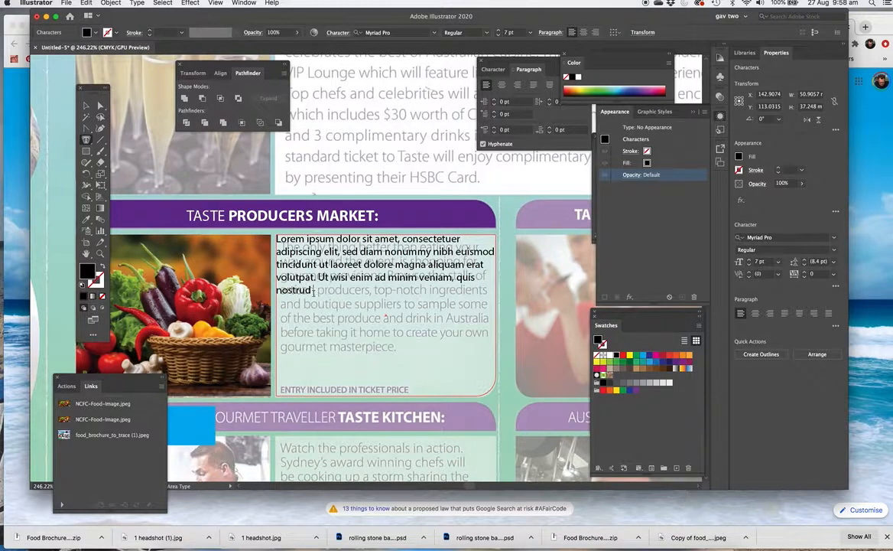
click(137, 2)
mouse_move(156, 232)
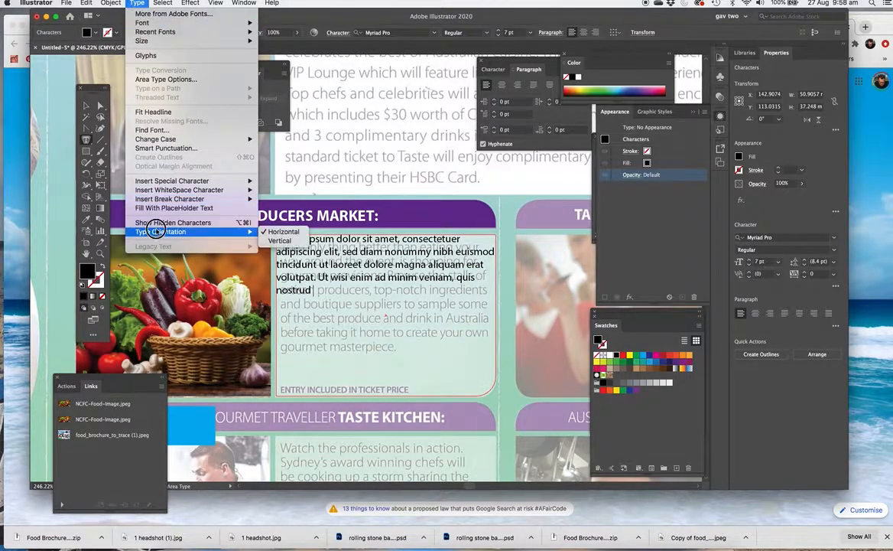
click(174, 208)
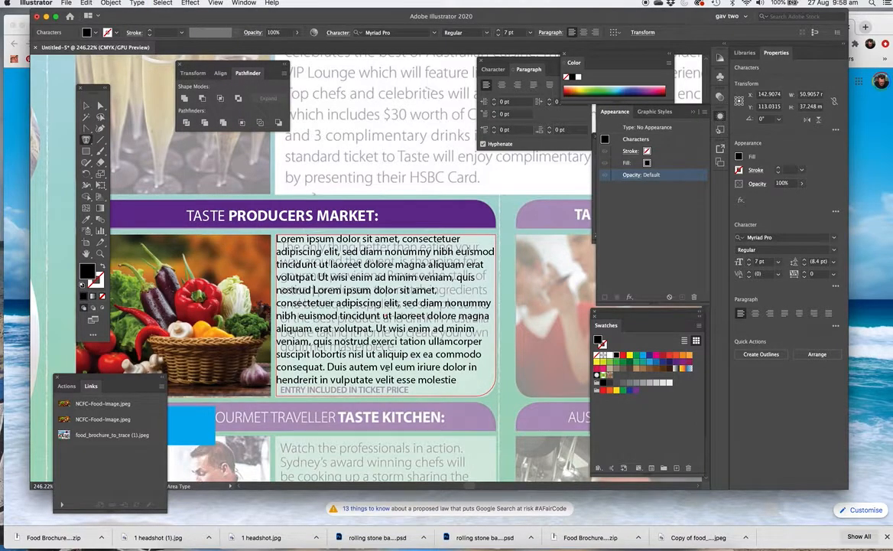
drag(360, 368, 414, 380)
key(BackSpace)
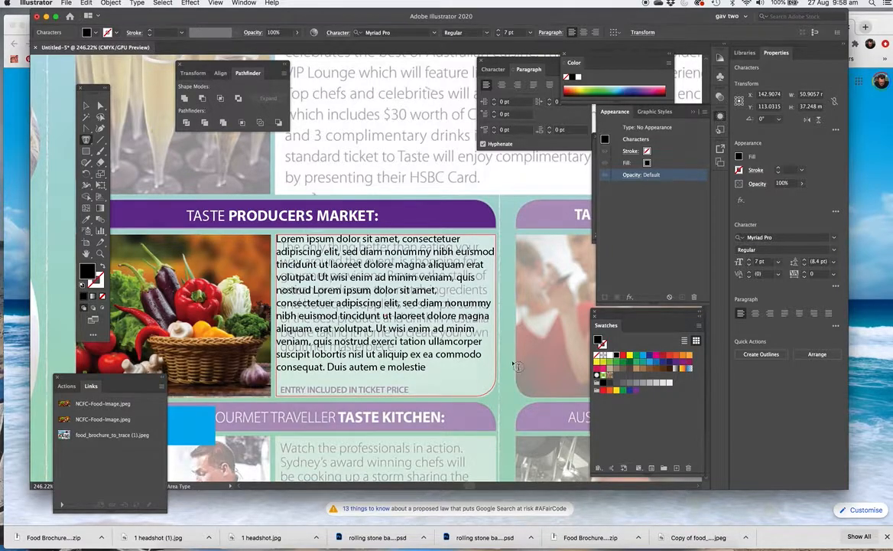
Fill only the path of the body copy frame with white and set its opacity to 50%
click(100, 104)
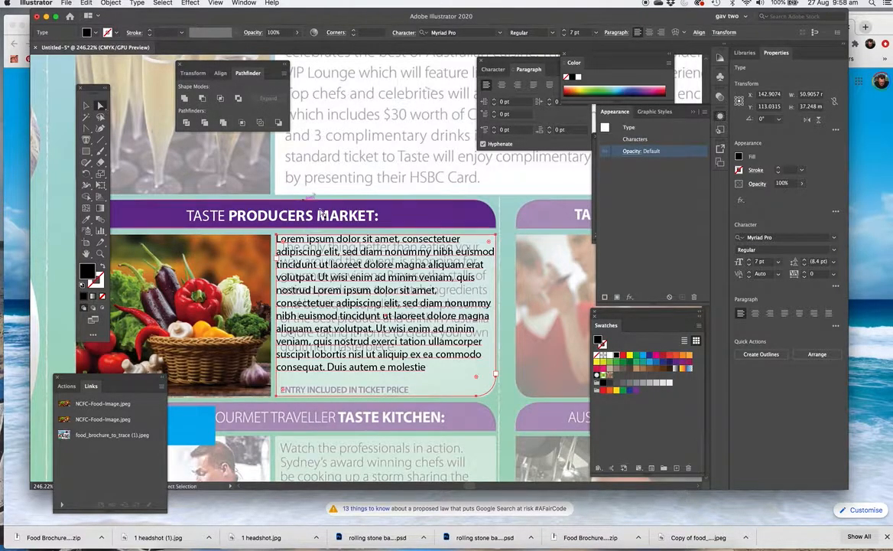
click(494, 228)
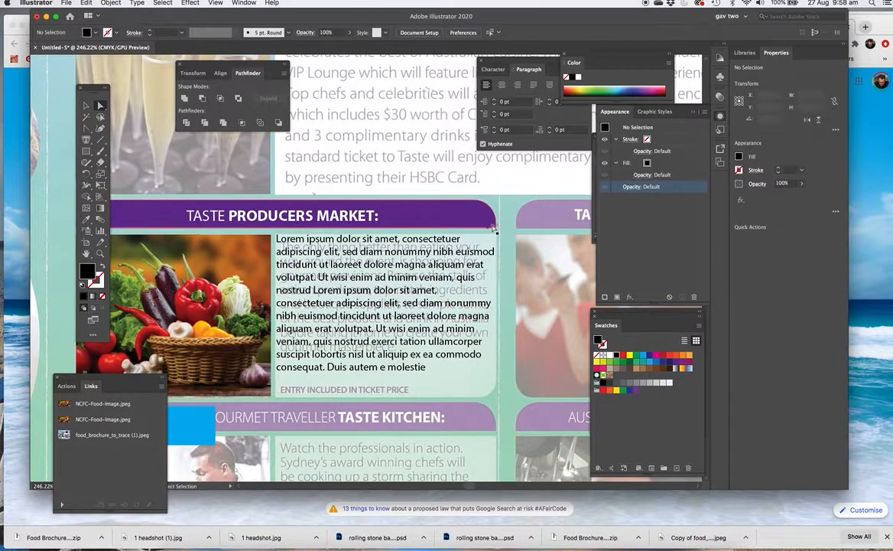
click(496, 270)
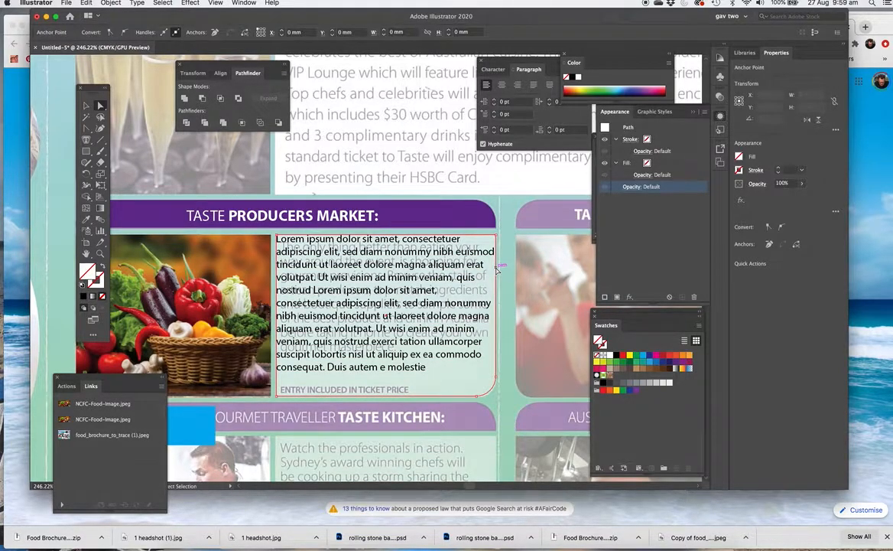
click(610, 355)
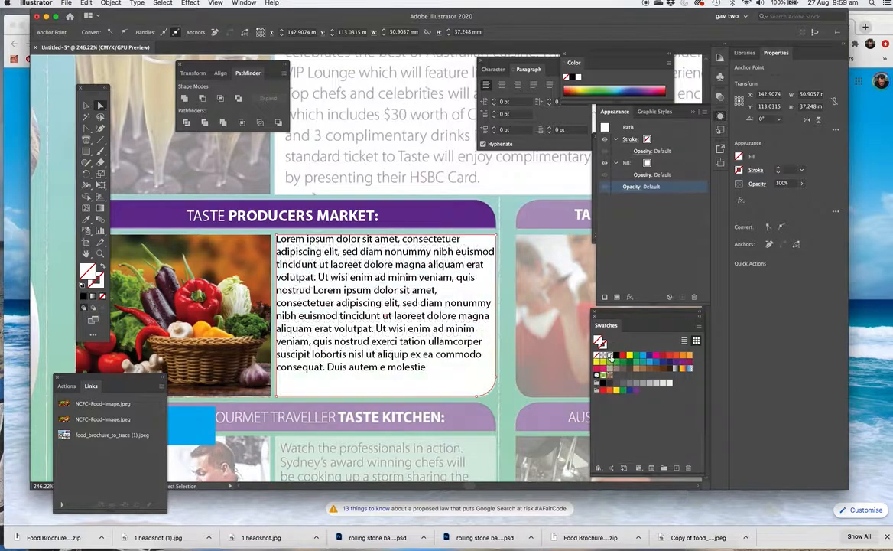
double_click(781, 183)
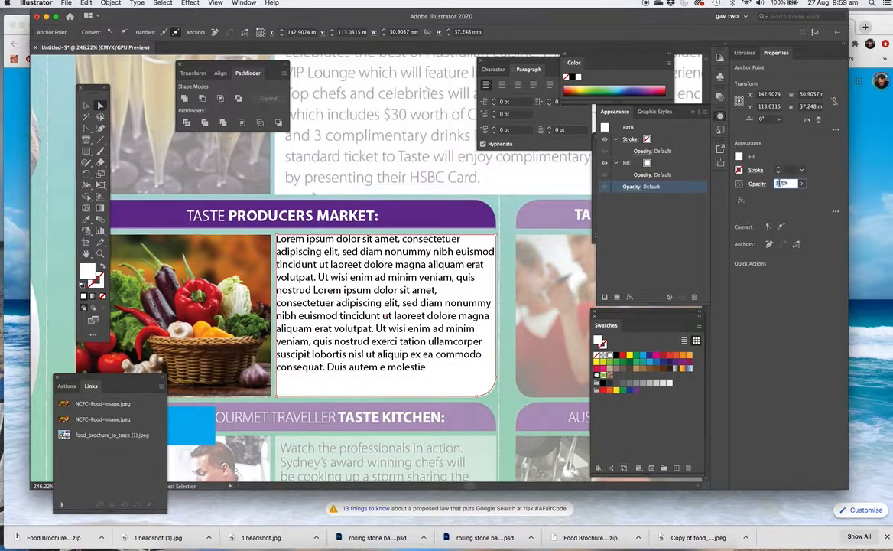
text(50)
key(Return)
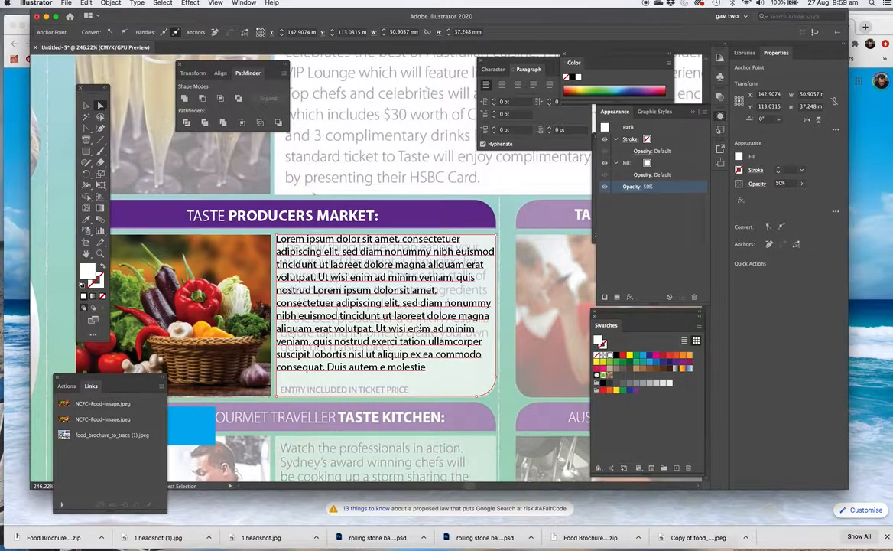
Shorten the body copy by deleting most of the second "volutpat. Ut wisi enim ad minim veniam" passage, leaving "voeniam"
click(384, 335)
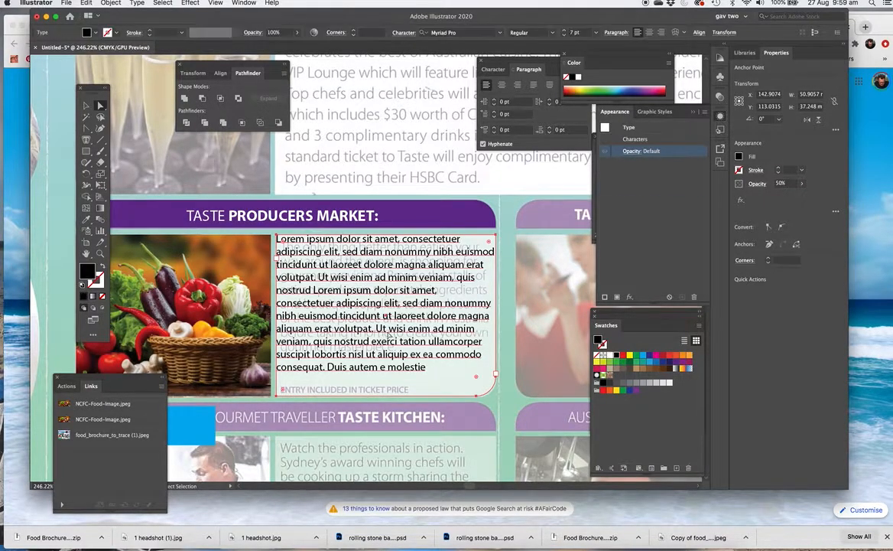
double_click(438, 328)
drag(446, 329, 346, 333)
key(BackSpace)
key(BackSpace)
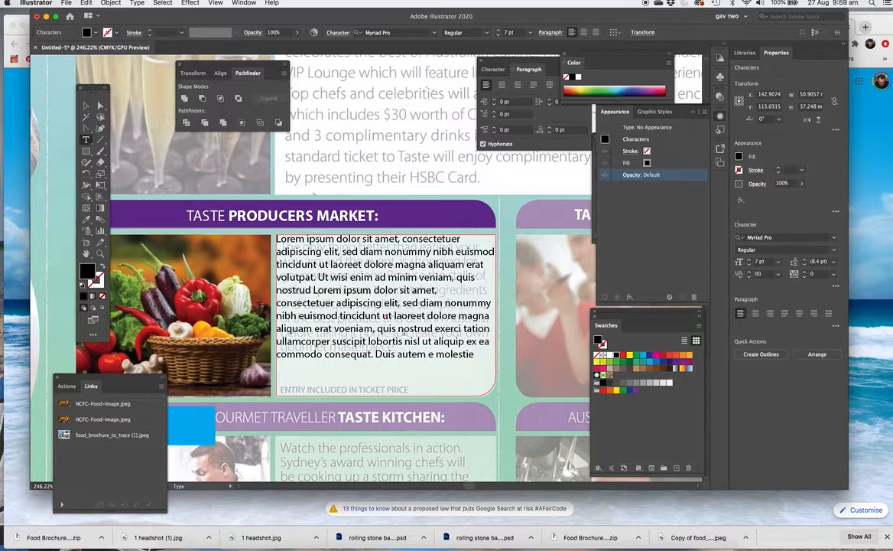
Set the inset spacing of the body copy's area type frame to 1.5 mm
click(138, 3)
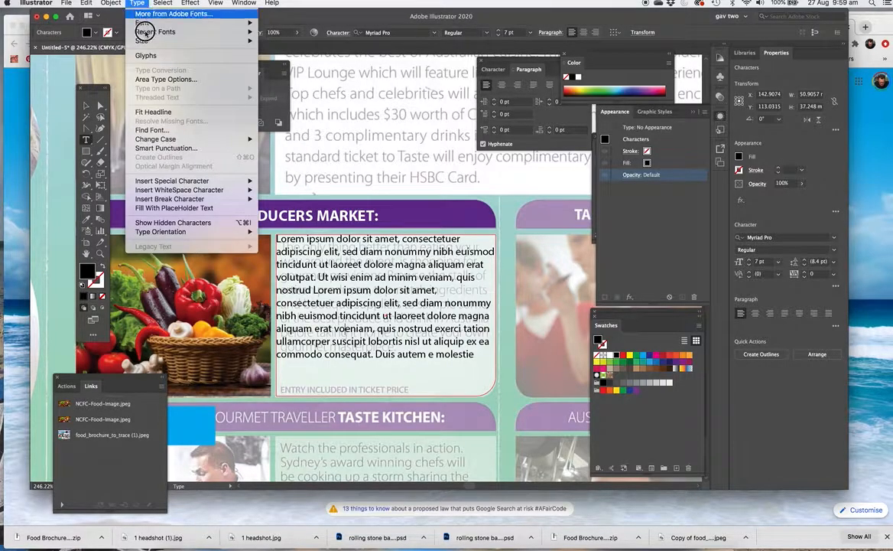
click(157, 79)
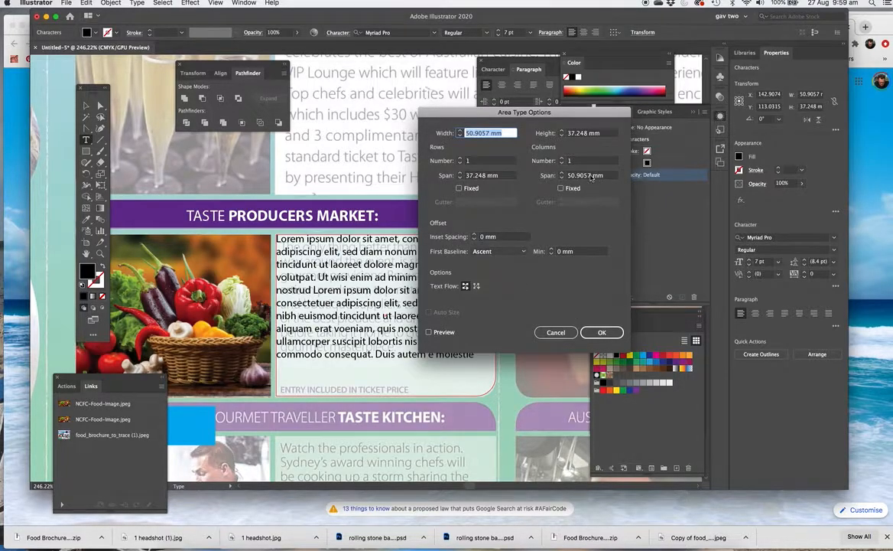
click(429, 332)
click(474, 234)
click(475, 234)
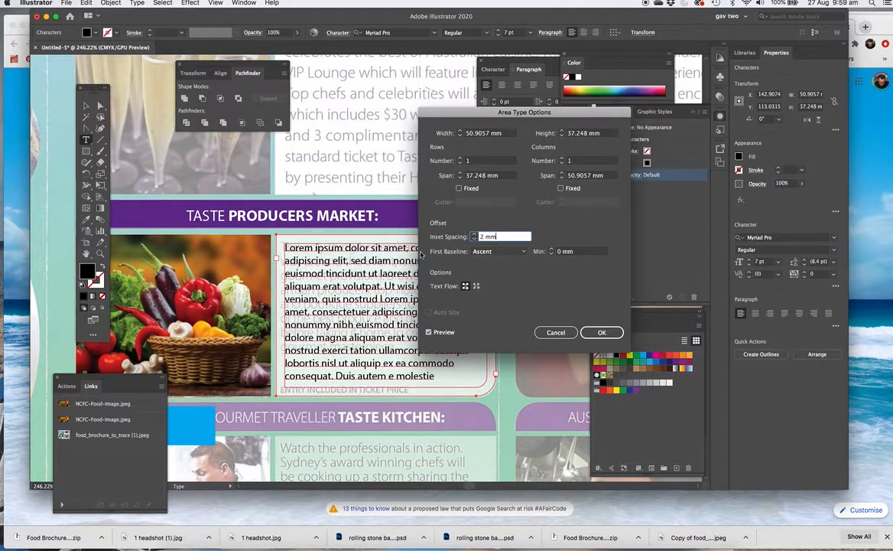
text(1.5 mm)
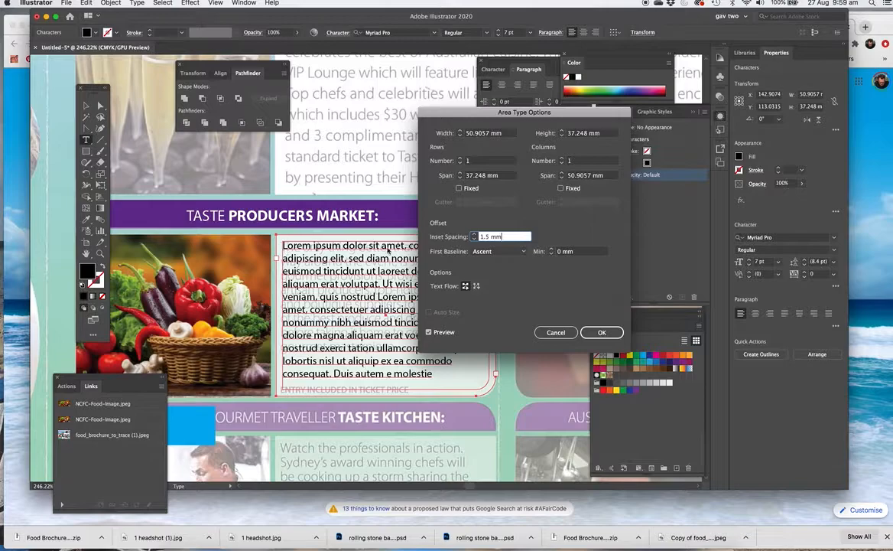
click(602, 332)
Delete the end of the body copy following "ullamcorper su"
drag(408, 374, 287, 360)
key(BackSpace)
key(BackSpace)
key(BackSpace)
key(BackSpace)
key(BackSpace)
key(BackSpace)
key(BackSpace)
key(BackSpace)
key(BackSpace)
key(BackSpace)
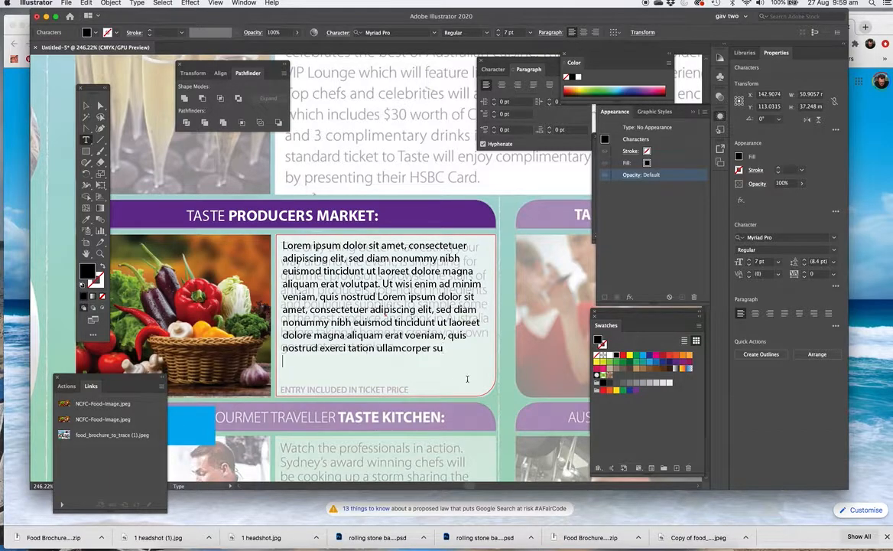
Add the filler line "AL;SKDFI;" at the end of the body copy, below an empty line
key(super+shift+a)
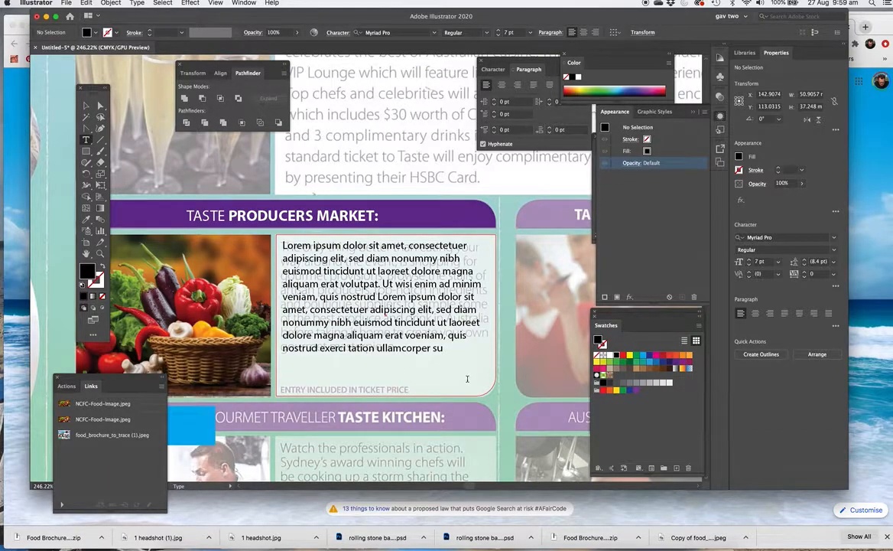
click(467, 378)
text(AL;SKDFJ)
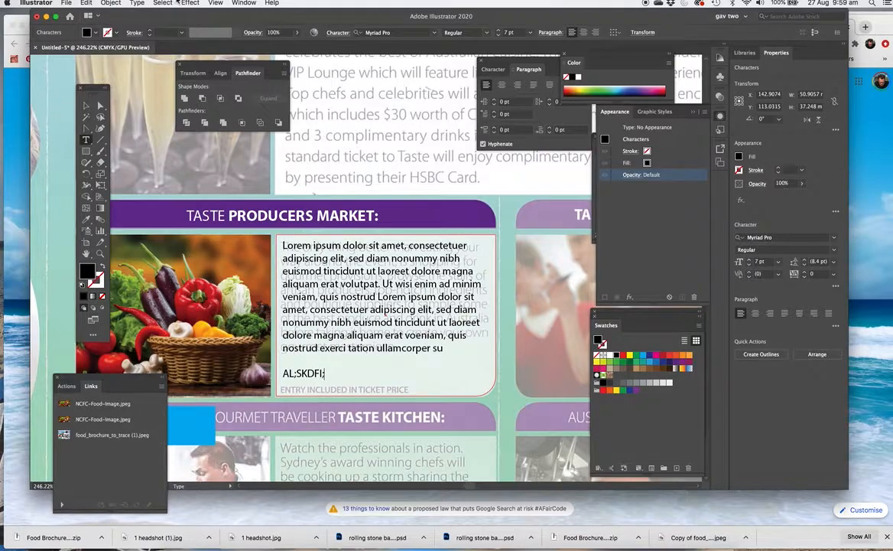
Show hidden characters and remove the empty paragraph above the "AL;SKDFI;" line
click(137, 4)
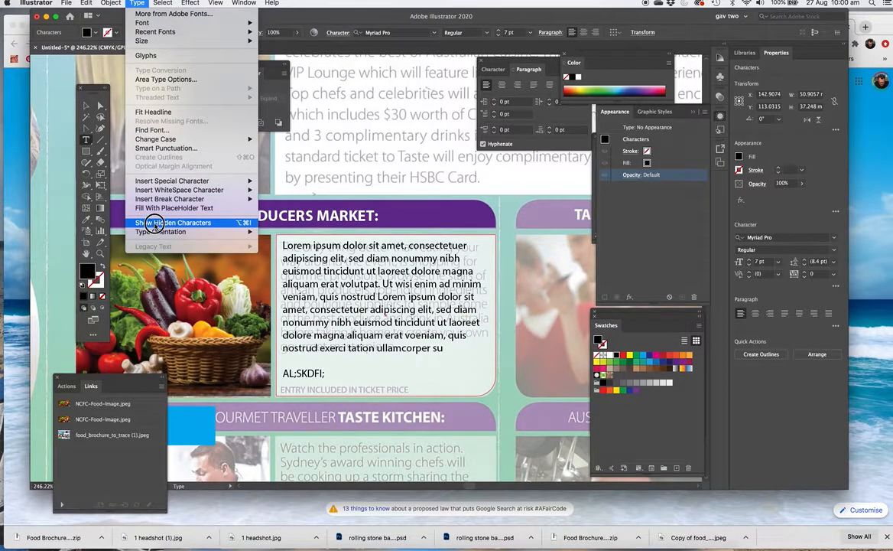
click(155, 223)
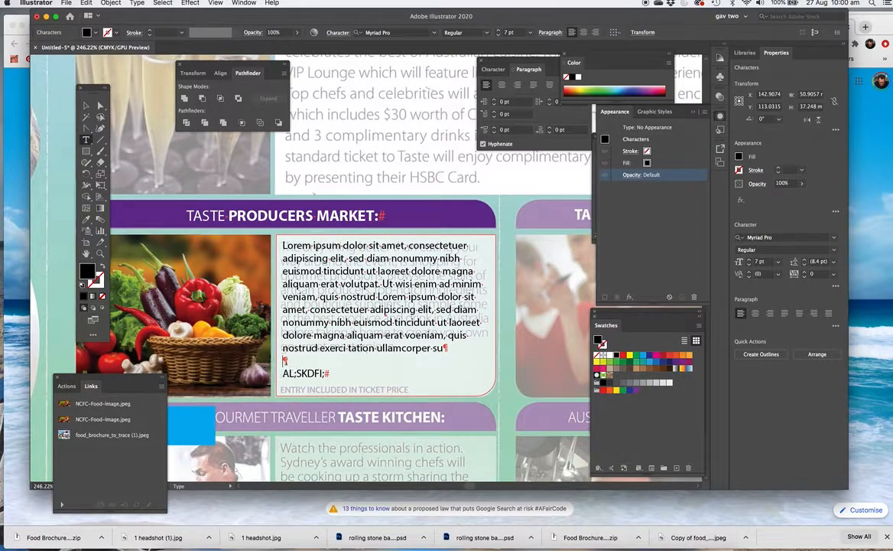
key(Delete)
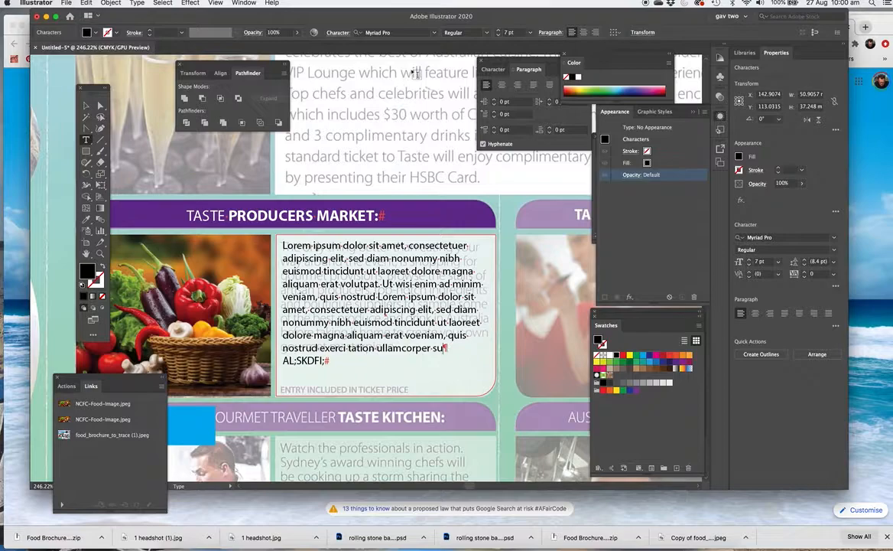
Select the entire body copy, look through its character and paragraph formatting options, and close the floating type settings
drag(529, 62, 479, 62)
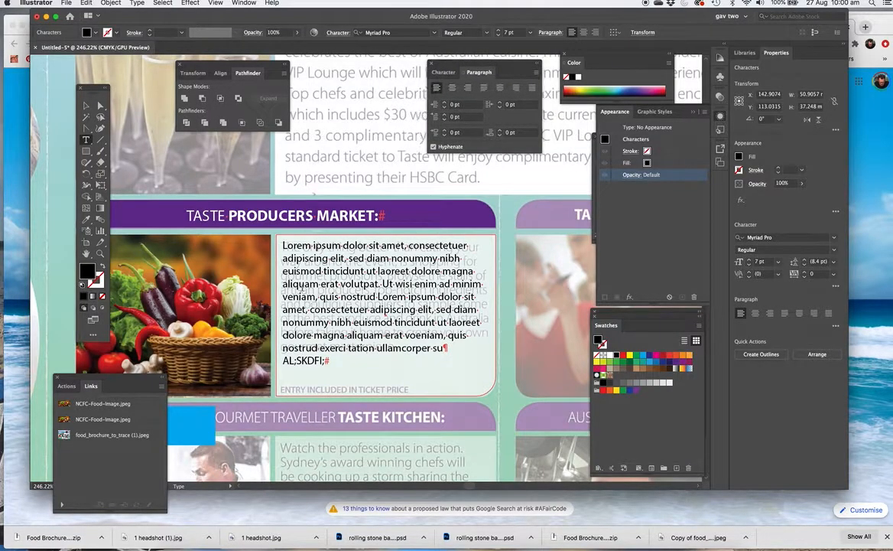
drag(332, 361, 282, 244)
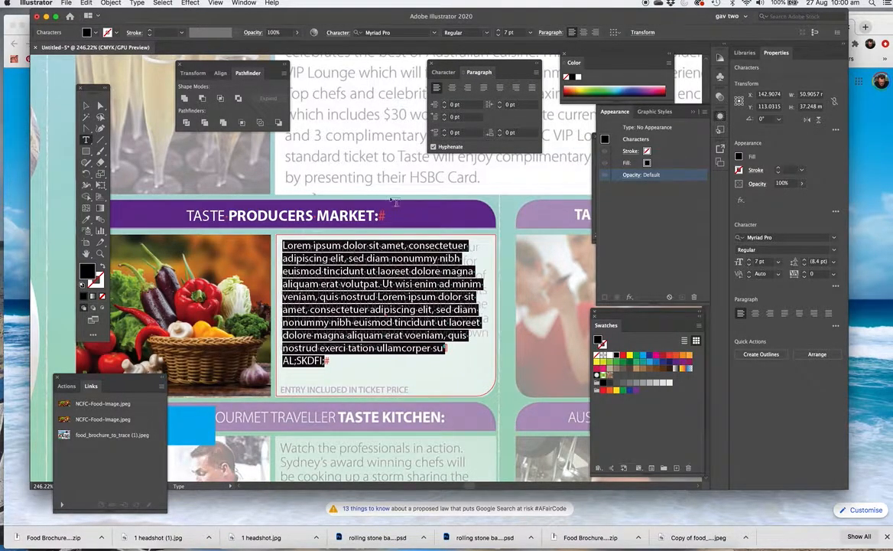
click(333, 33)
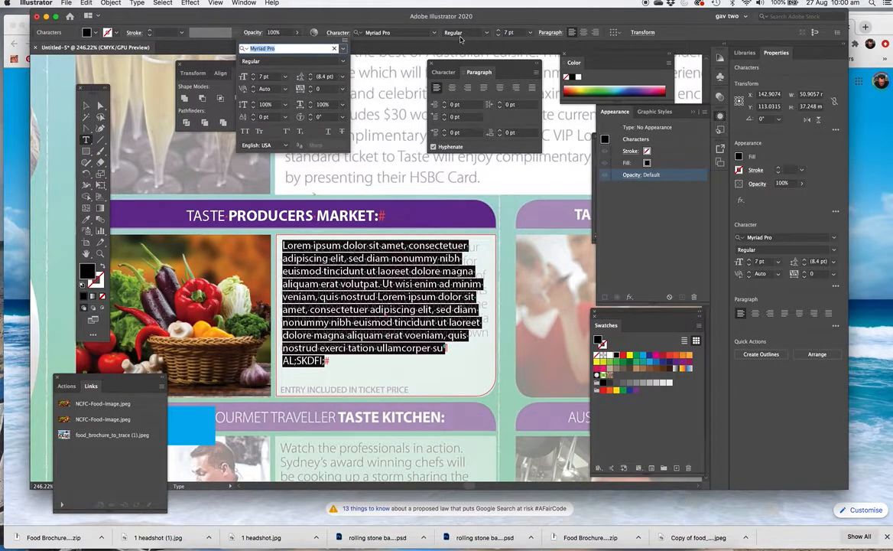
click(550, 35)
click(550, 33)
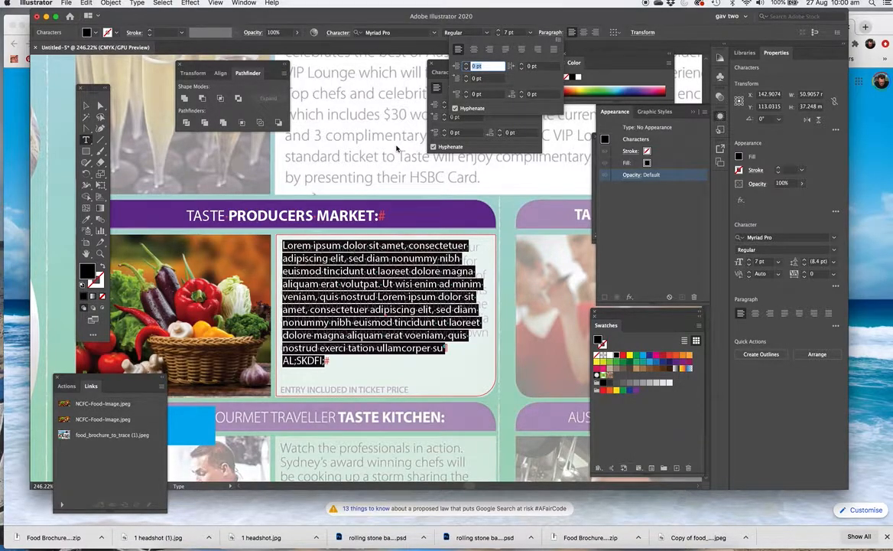
click(435, 66)
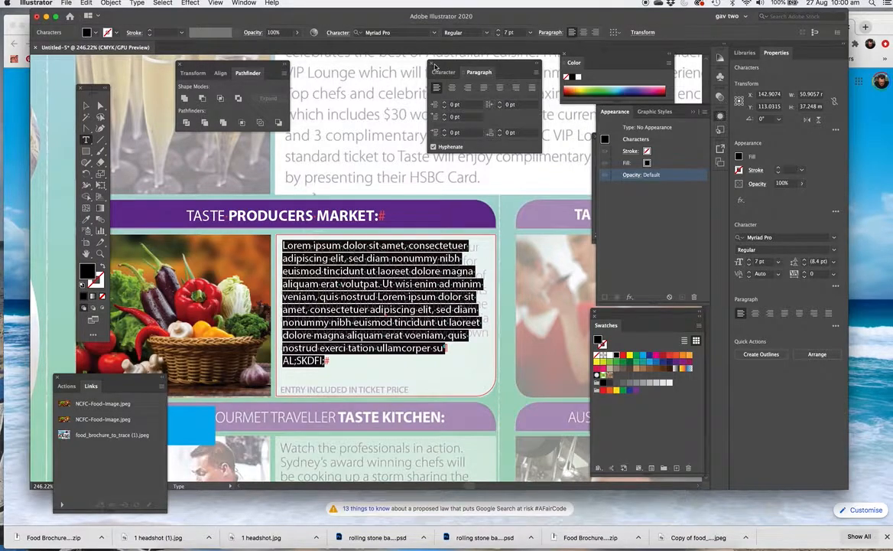
click(433, 67)
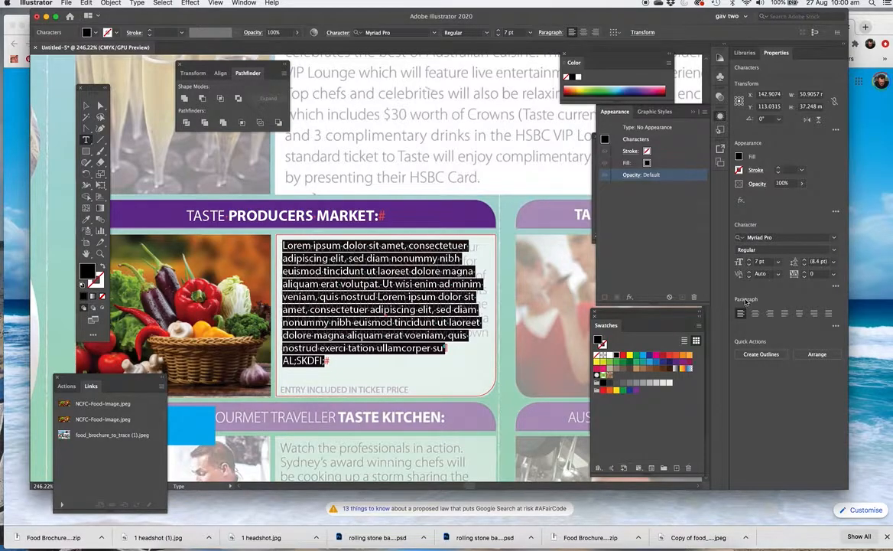
click(836, 326)
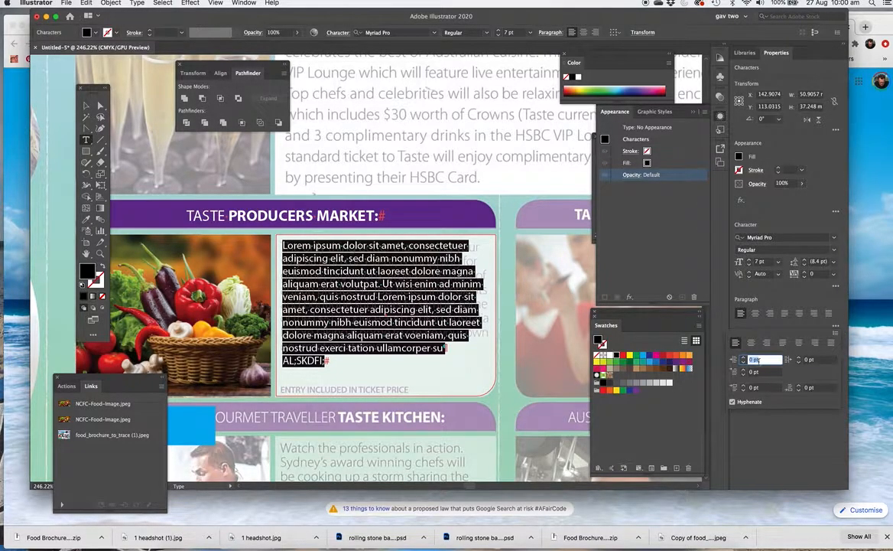
click(406, 112)
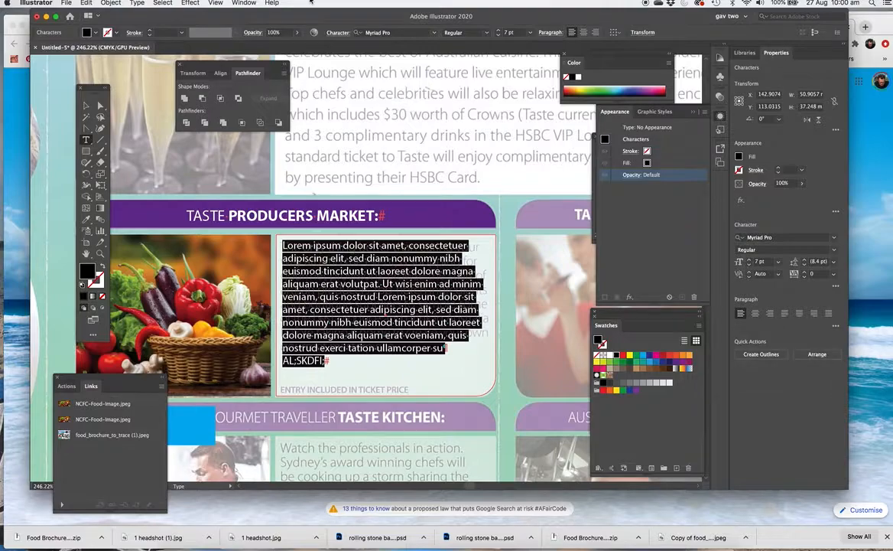
Reopen the floating Character settings for the selected body copy and place them just above the heading's bar
click(244, 3)
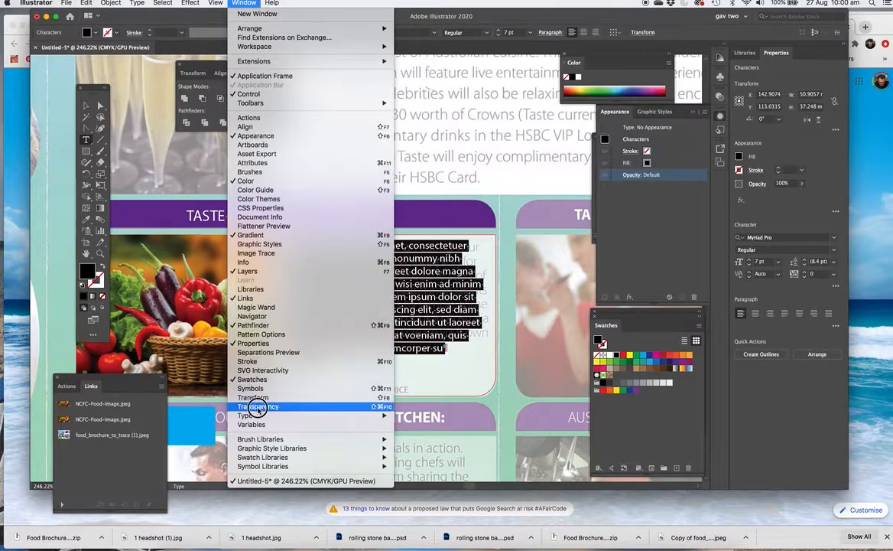
mouse_move(257, 418)
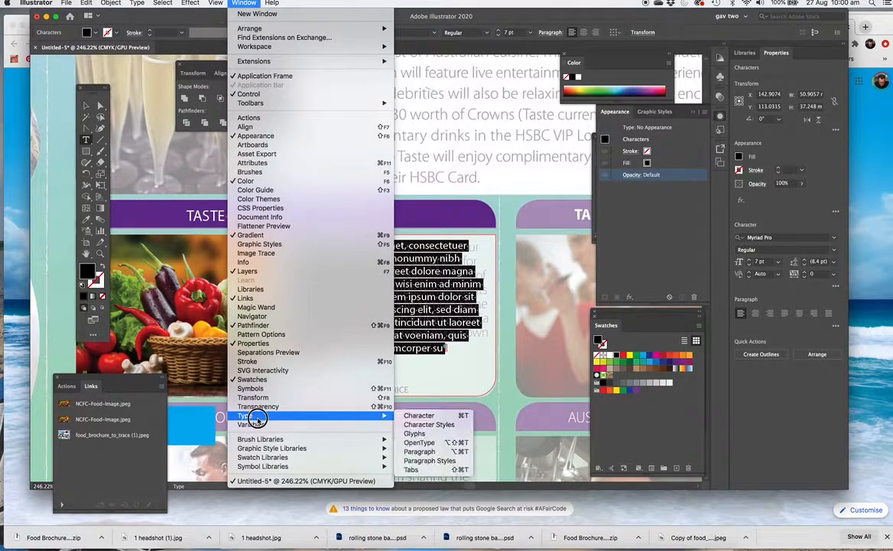
click(519, 95)
key(super+t)
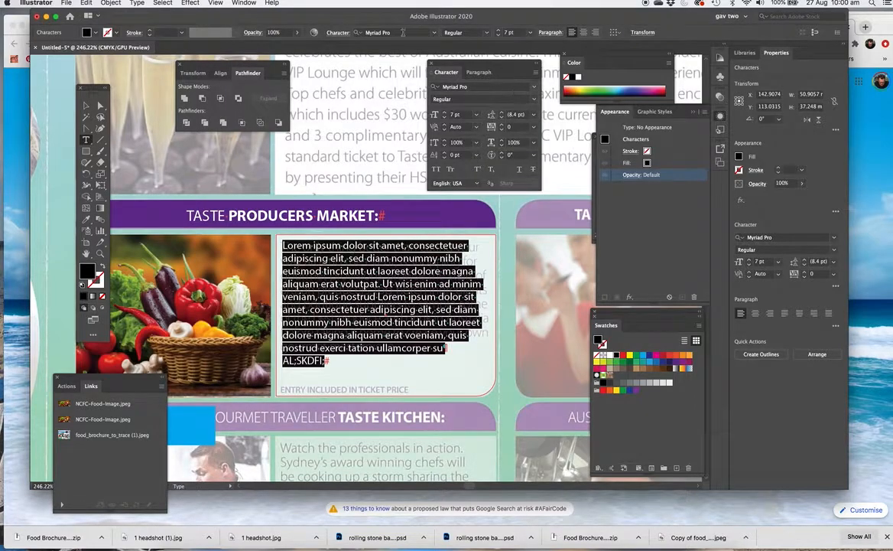
drag(473, 67, 445, 79)
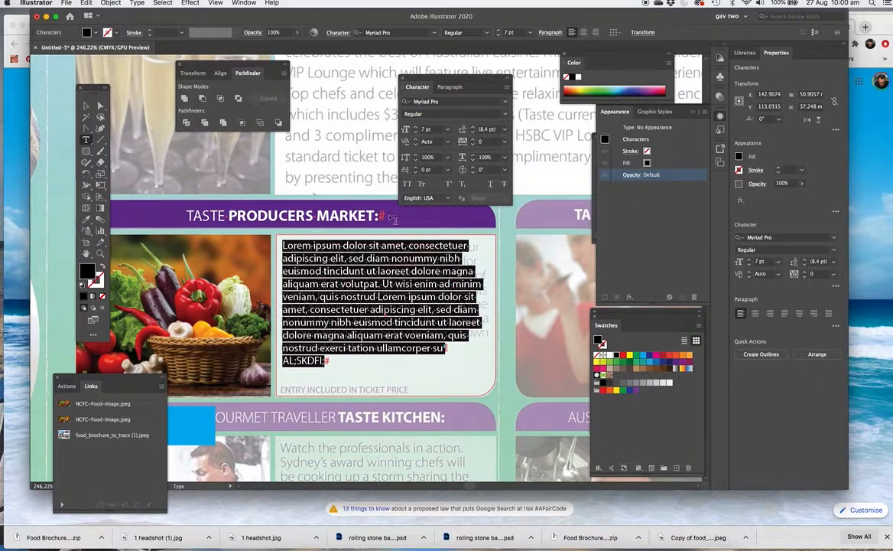
Try All Caps on the body copy from "rem ipsum" onward and switch it off again
click(318, 350)
drag(319, 350, 292, 246)
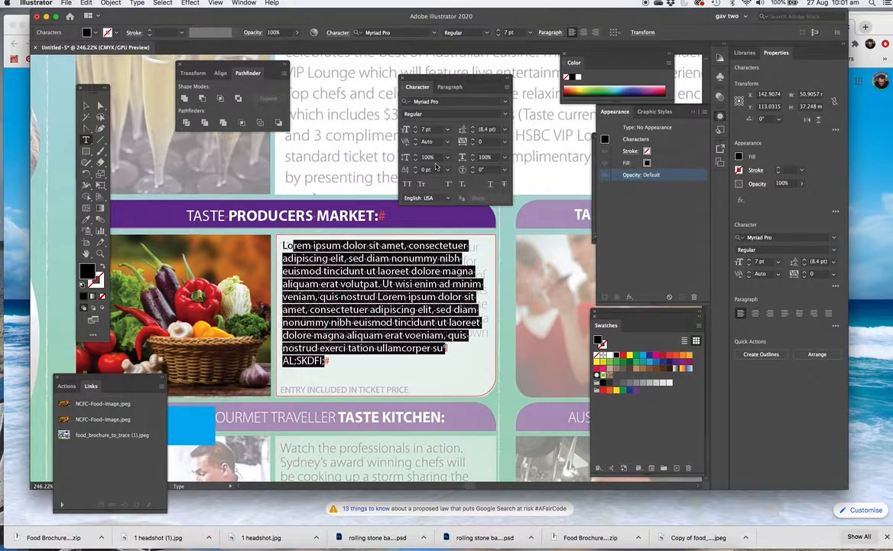
click(408, 184)
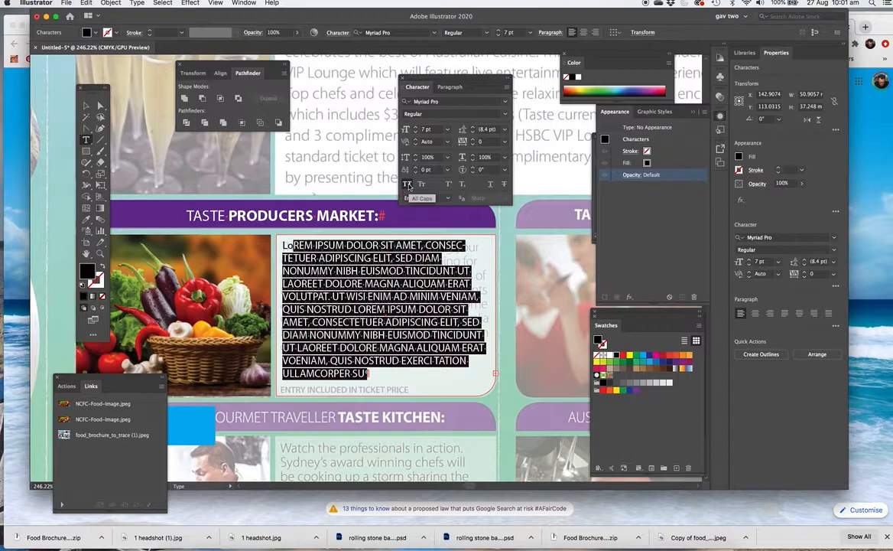
click(407, 184)
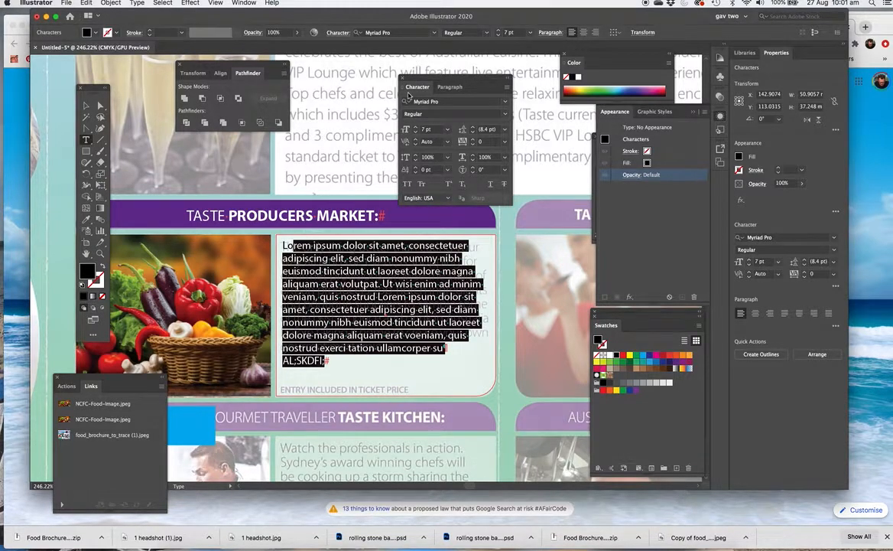
Center-align the selected body copy paragraphs
click(450, 87)
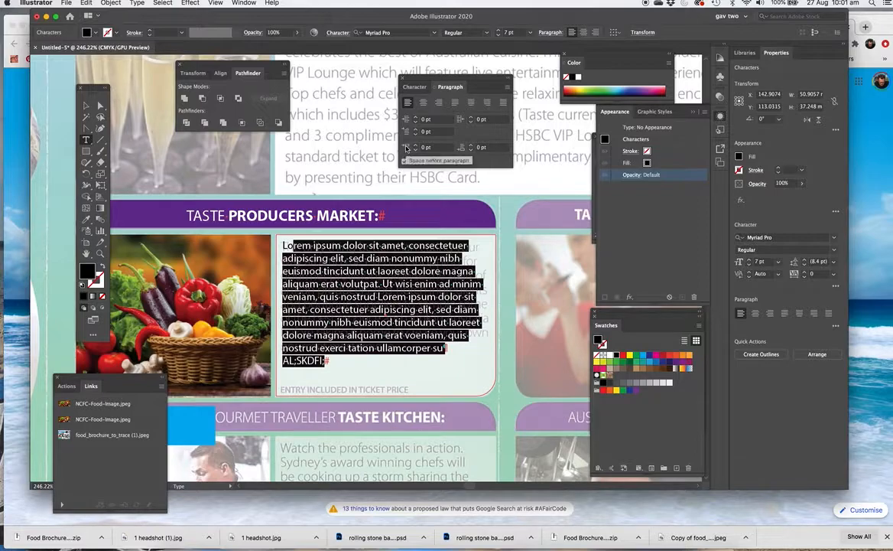
click(423, 102)
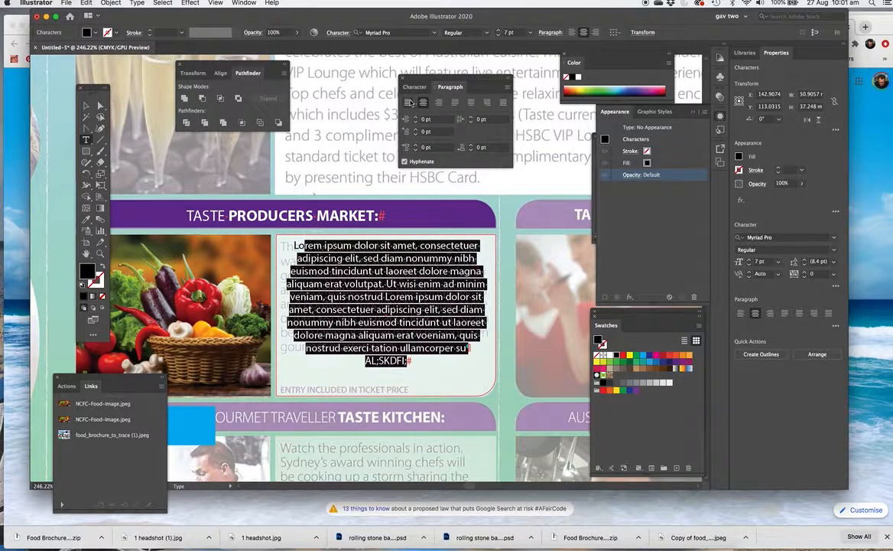
Left-align the body copy and replace its last line with "ENTRY INCLUDED IN TICKET PRICE"
click(408, 103)
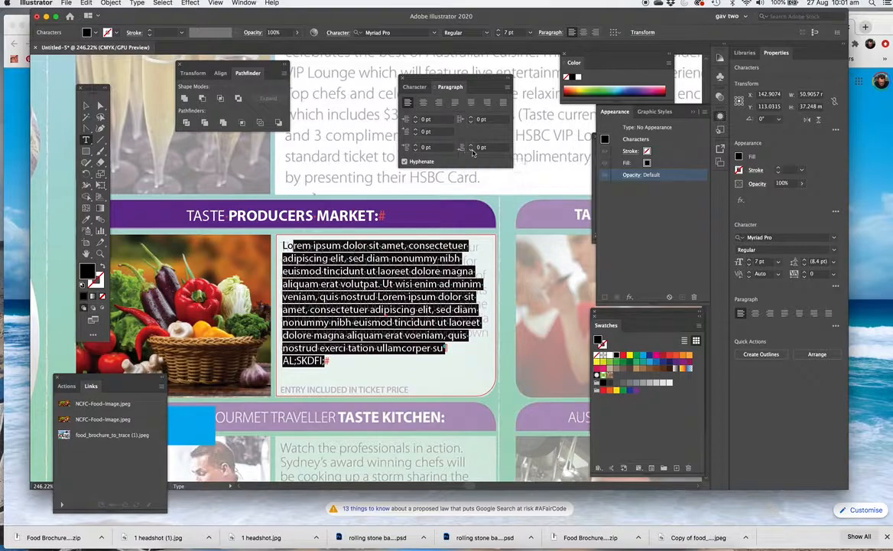
click(356, 349)
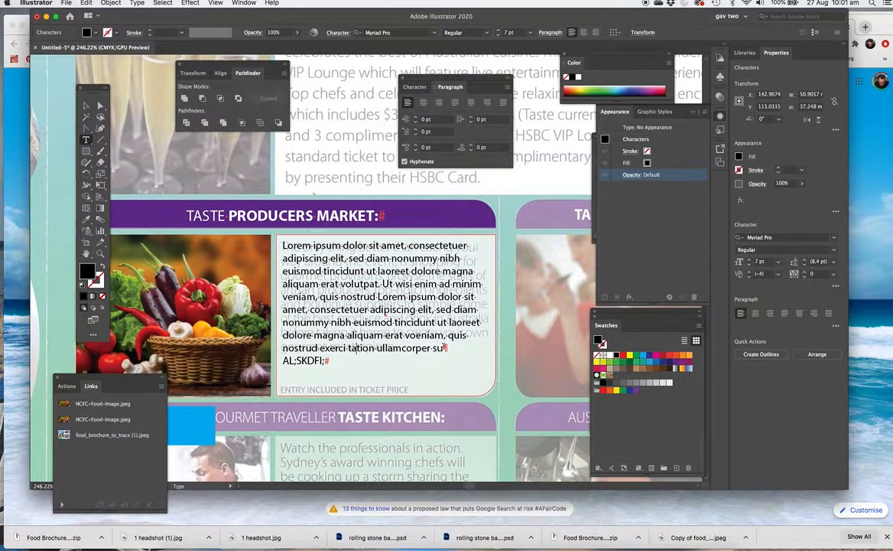
triple_click(315, 364)
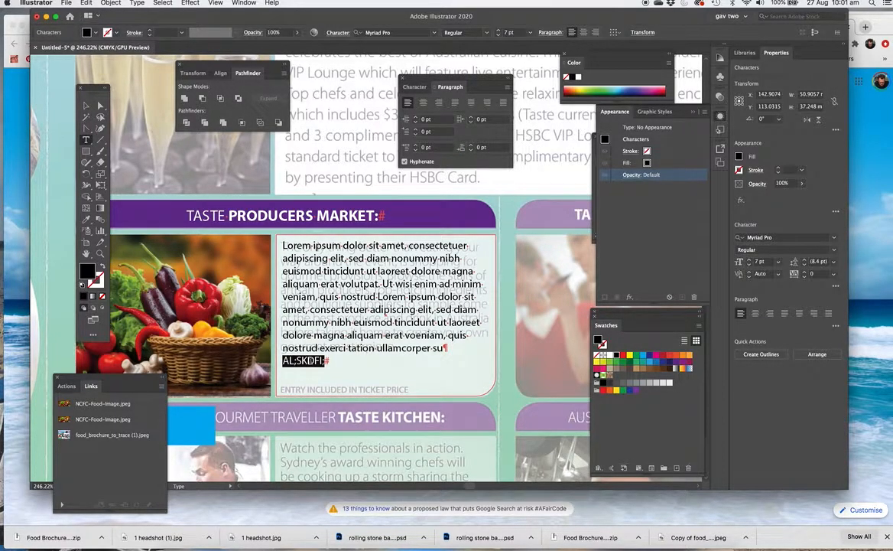
text(ENTRY I)
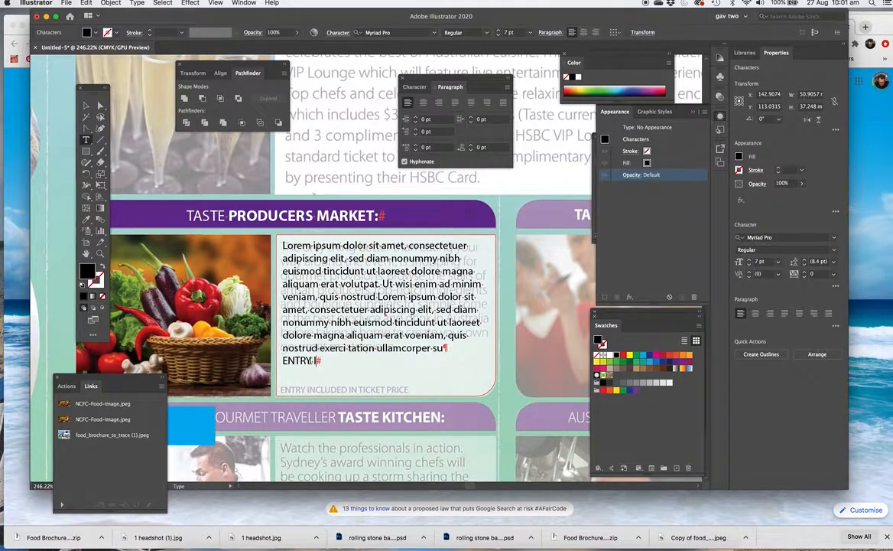
text(NCLUDED IN TICKET)
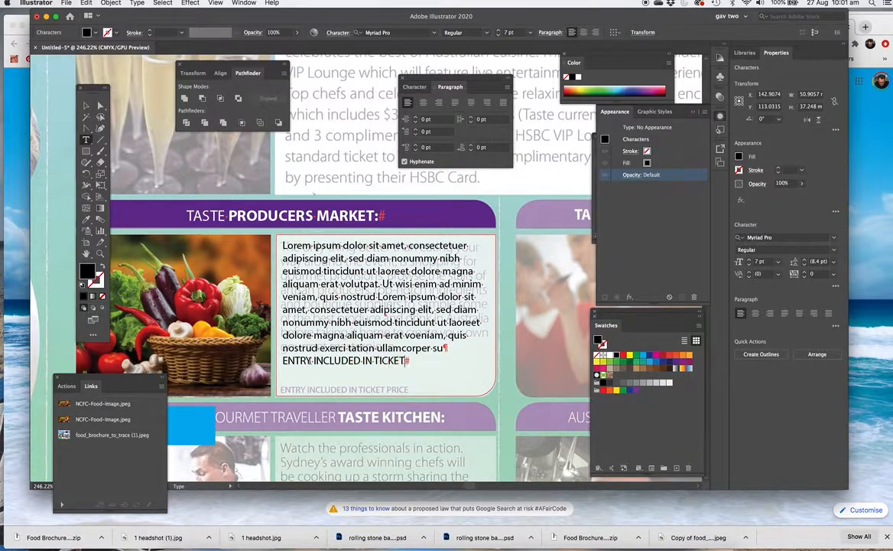
text( PRICE)
Format the "ENTRY INCLUDED IN TICKET PRICE" line as Bold, 6 pt, with a purple fill
triple_click(335, 357)
click(412, 87)
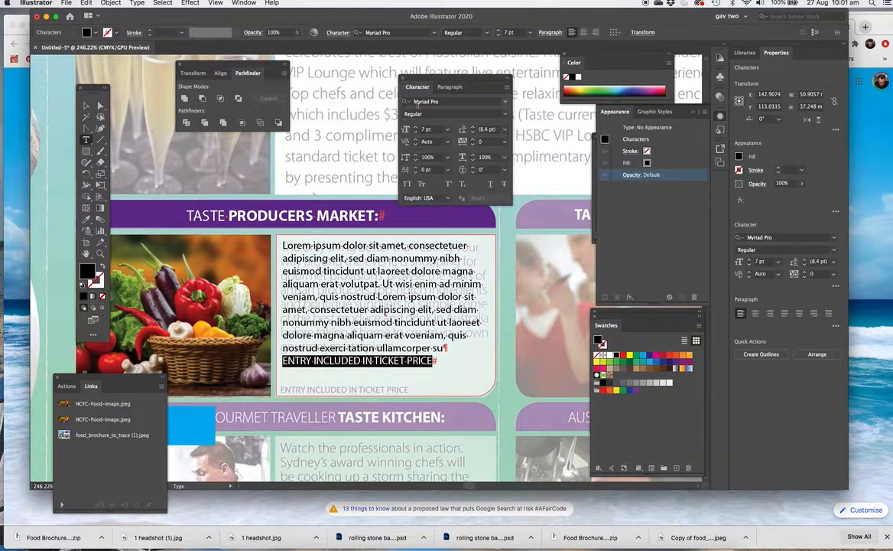
click(502, 114)
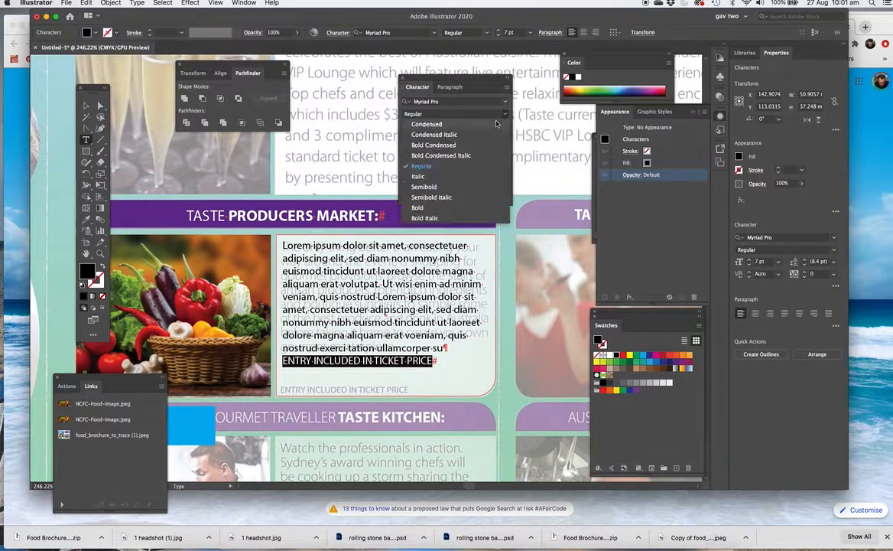
click(417, 191)
click(417, 131)
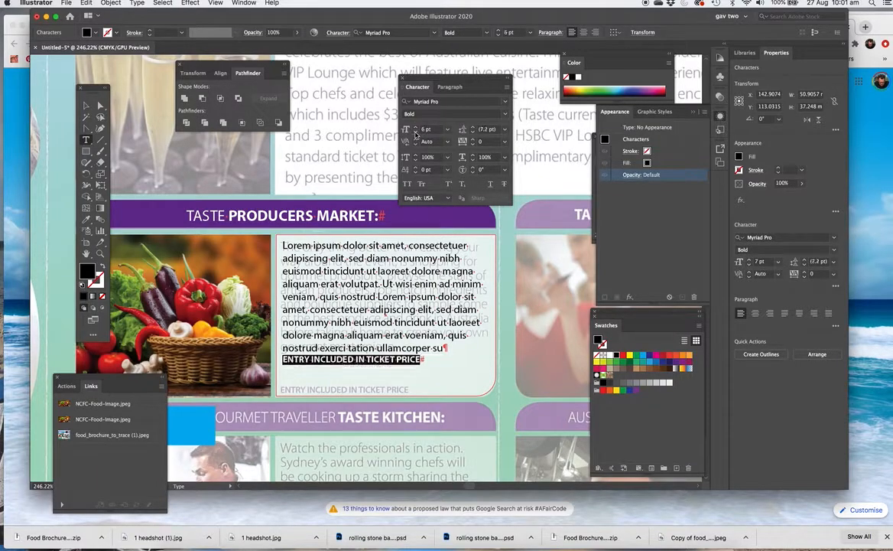
click(678, 363)
click(396, 342)
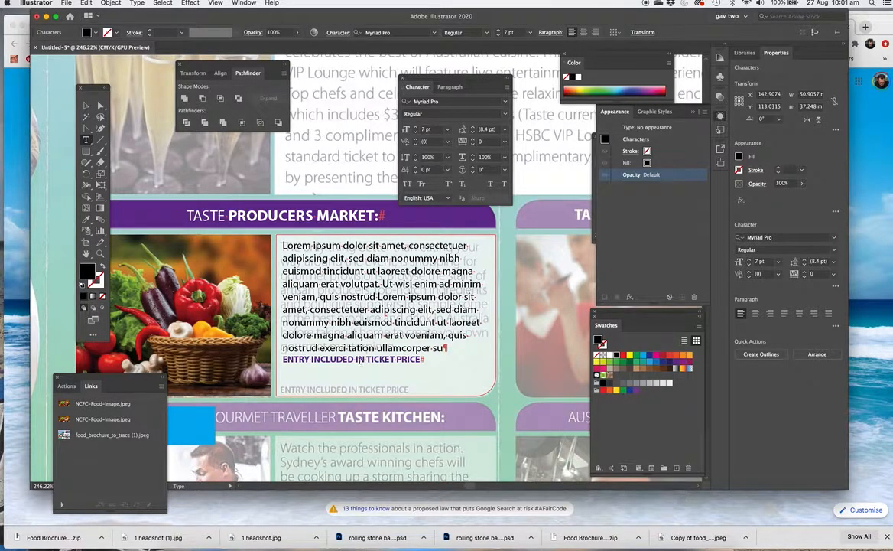
click(358, 359)
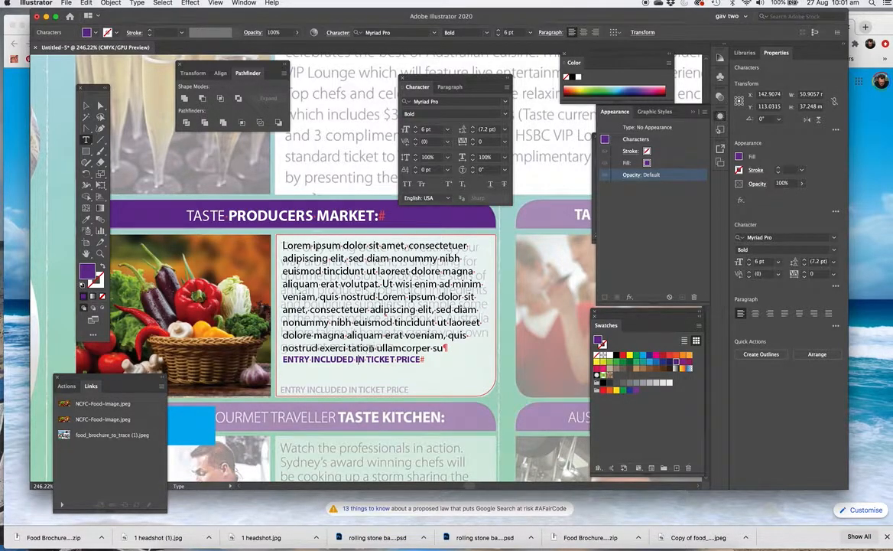
Set the space after the lorem ipsum paragraph to 17 pt
click(372, 348)
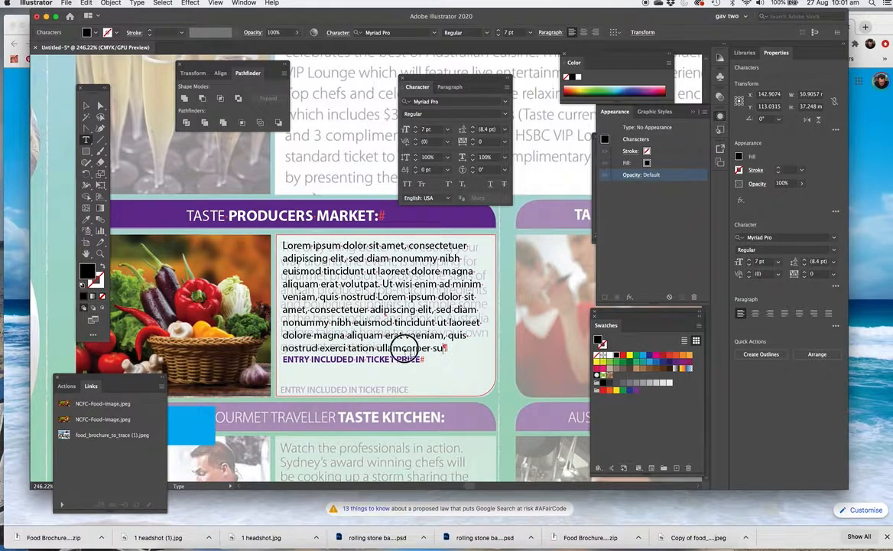
drag(382, 348, 412, 348)
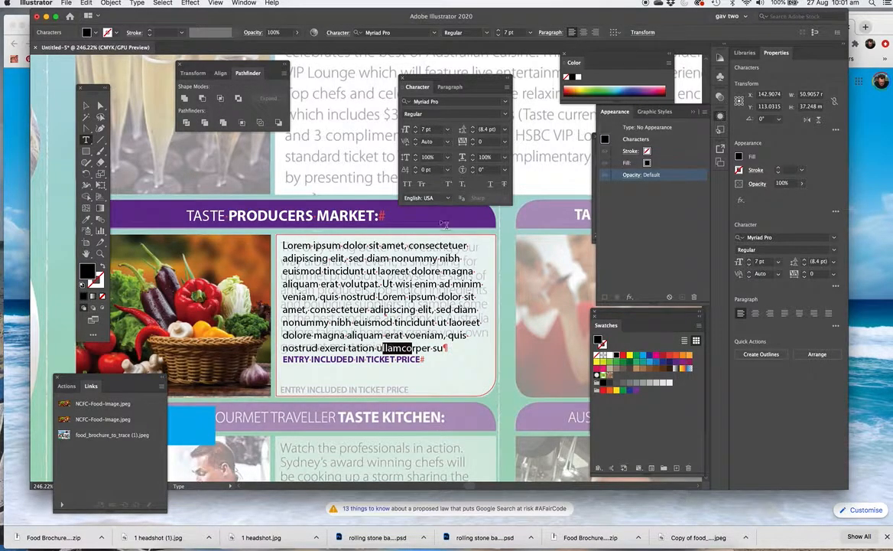
click(450, 87)
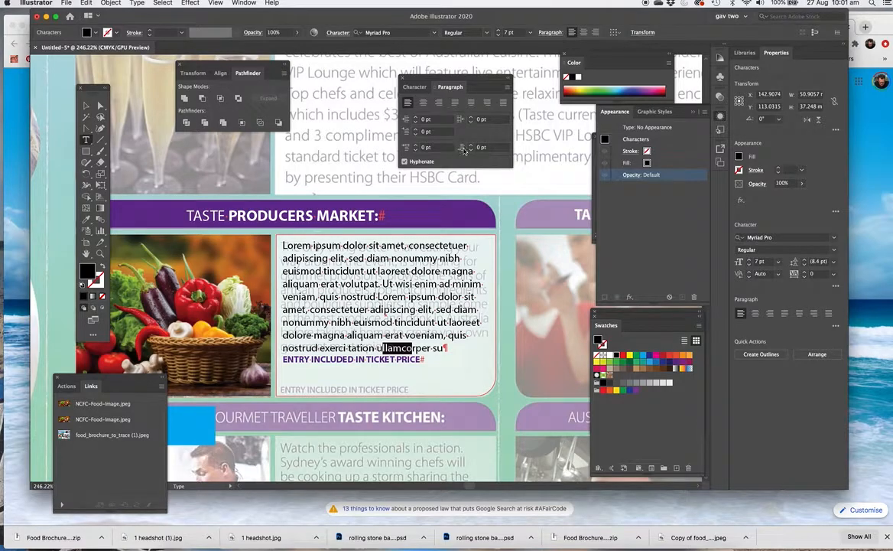
click(468, 144)
click(470, 144)
click(471, 145)
click(472, 145)
click(471, 146)
click(472, 145)
click(472, 146)
click(472, 146)
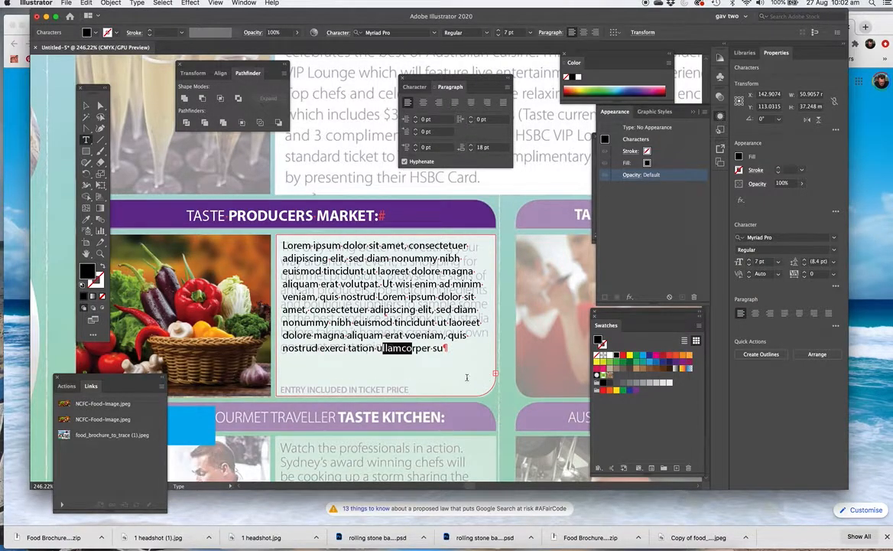
click(470, 149)
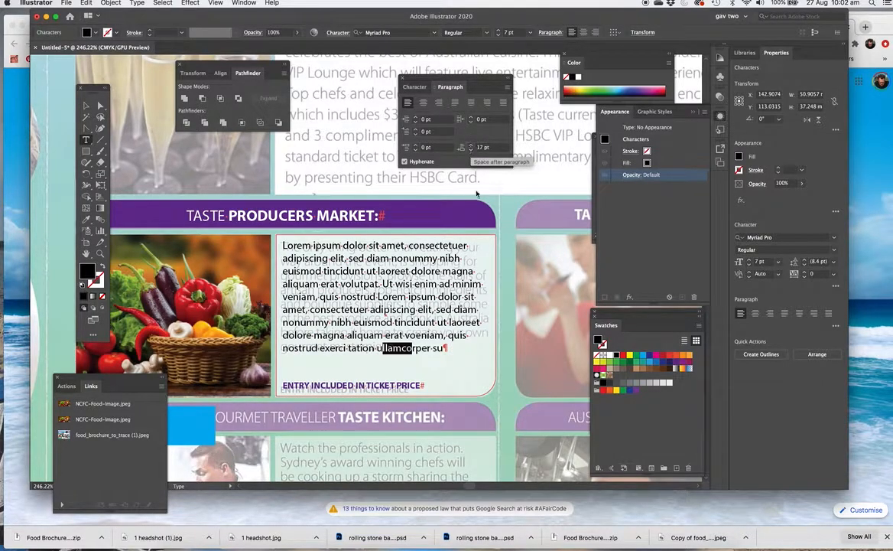
Duplicate the Taste Producers Market box directly below, over the Taste Kitchen section, and delete both stray blue rectangles
click(86, 107)
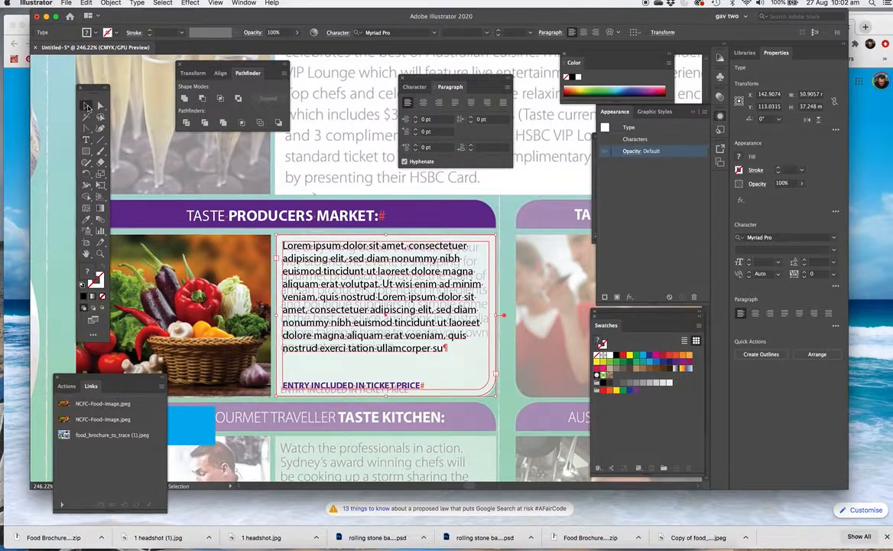
key(super+minus)
key(super+minus)
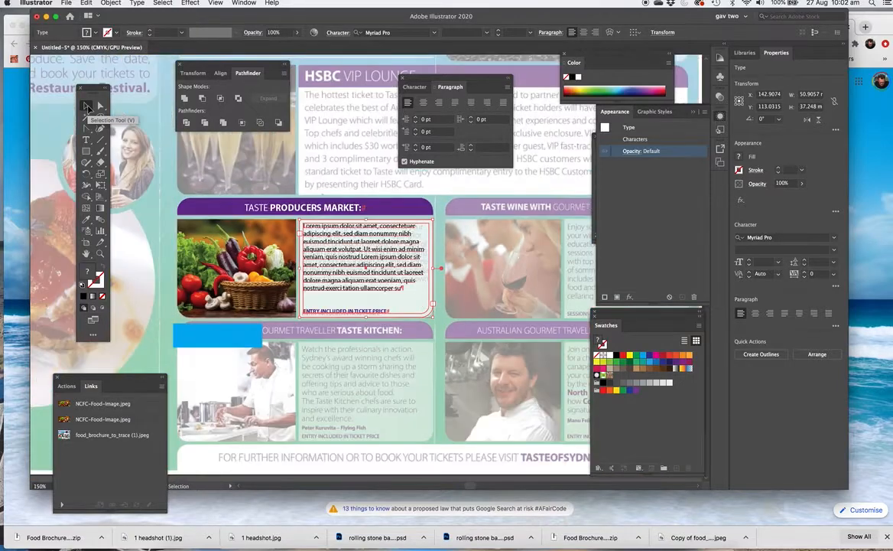
click(326, 167)
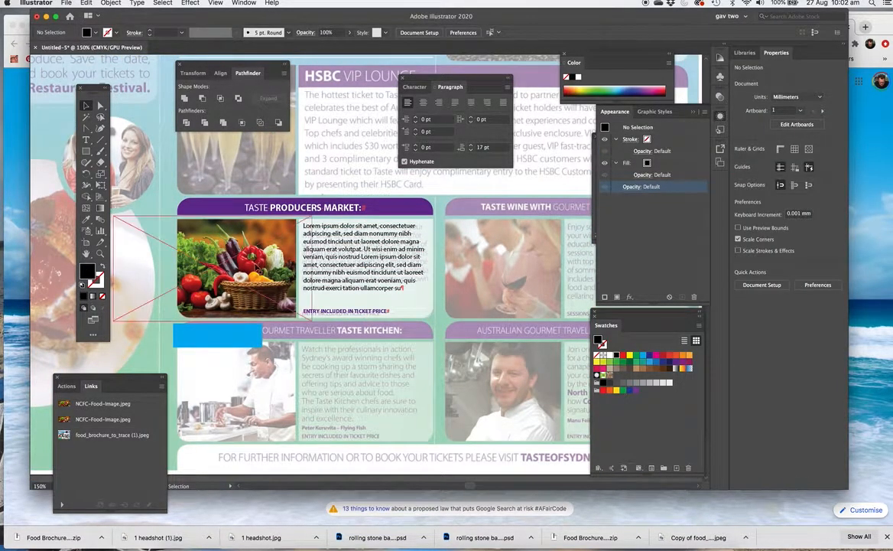
drag(225, 228, 442, 308)
drag(359, 240, 350, 364)
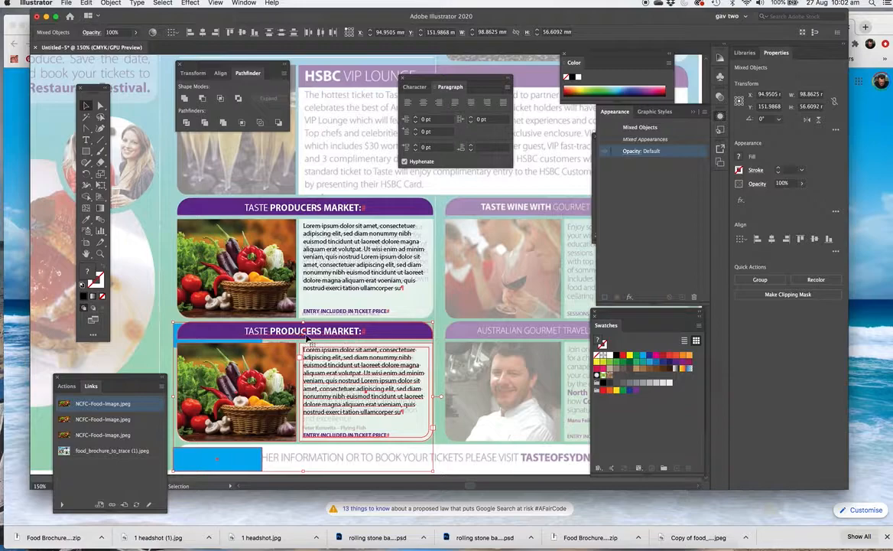
click(206, 260)
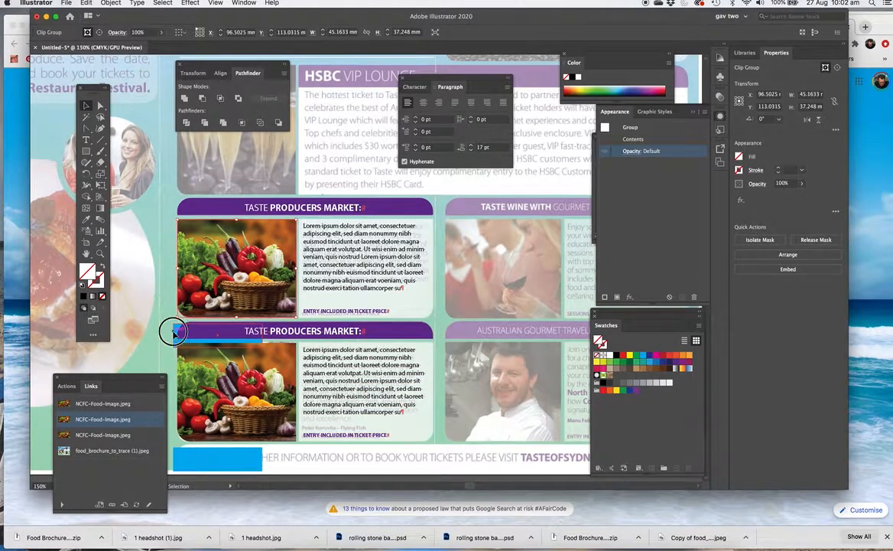
click(173, 331)
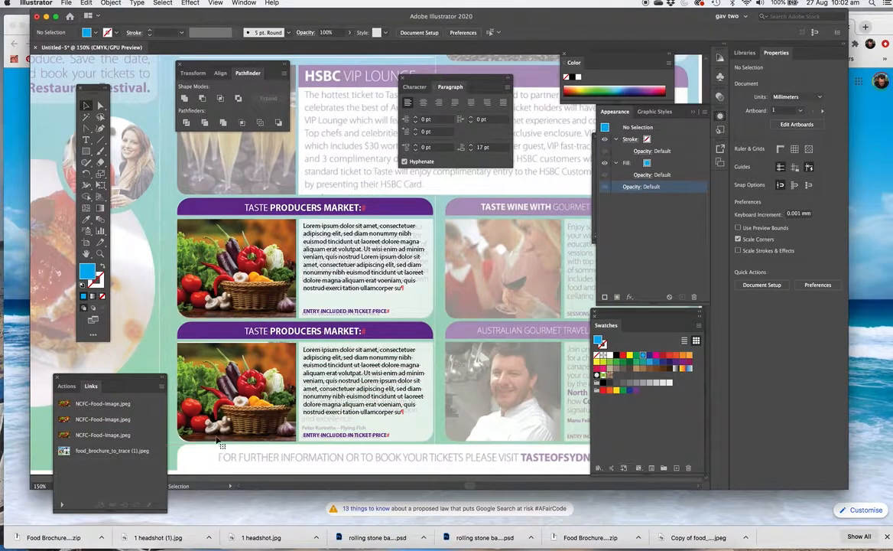
Insert the placeholder text ";iaushdfipu asd" into the word PRODUCERS in the duplicated box's heading
click(286, 332)
double_click(286, 331)
click(286, 331)
text(;iaushdfipu asd)
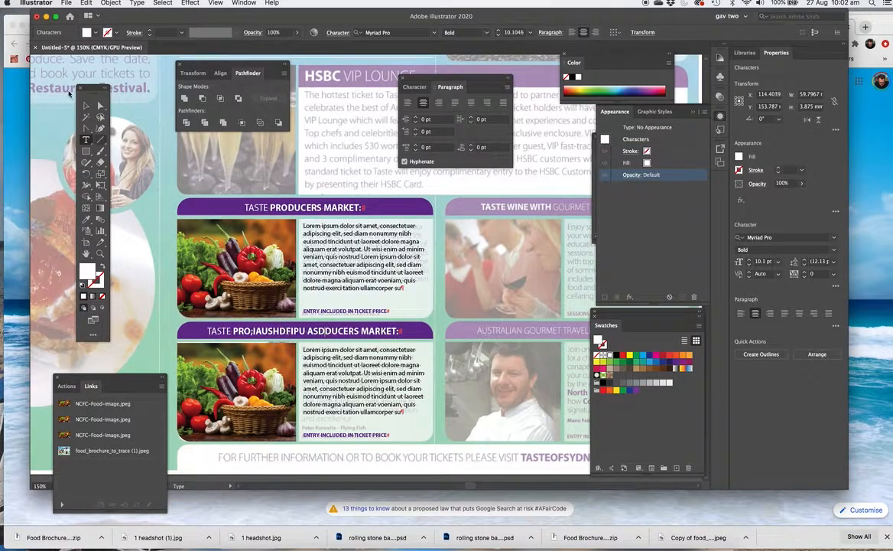
Select the duplicated box's masked food image, reopen the linked images list and place it over the Taste Wine section
click(86, 105)
click(224, 383)
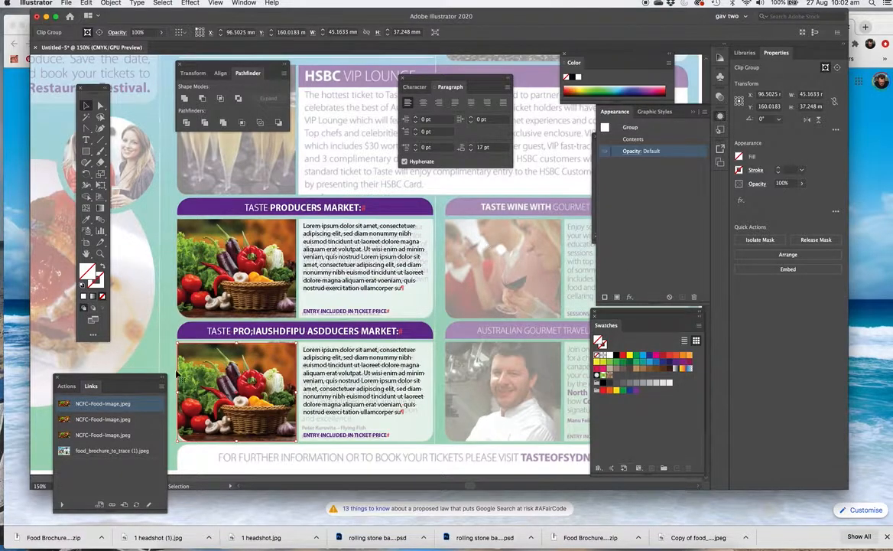
click(57, 378)
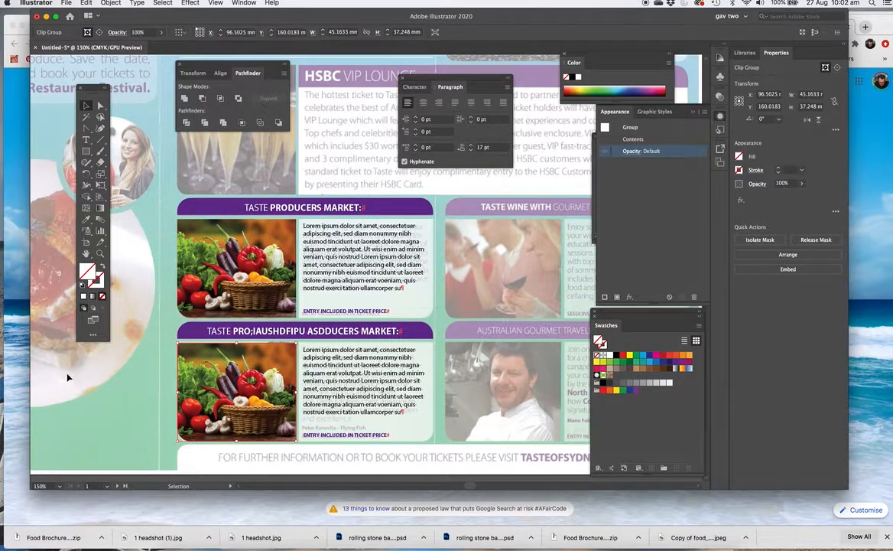
click(244, 3)
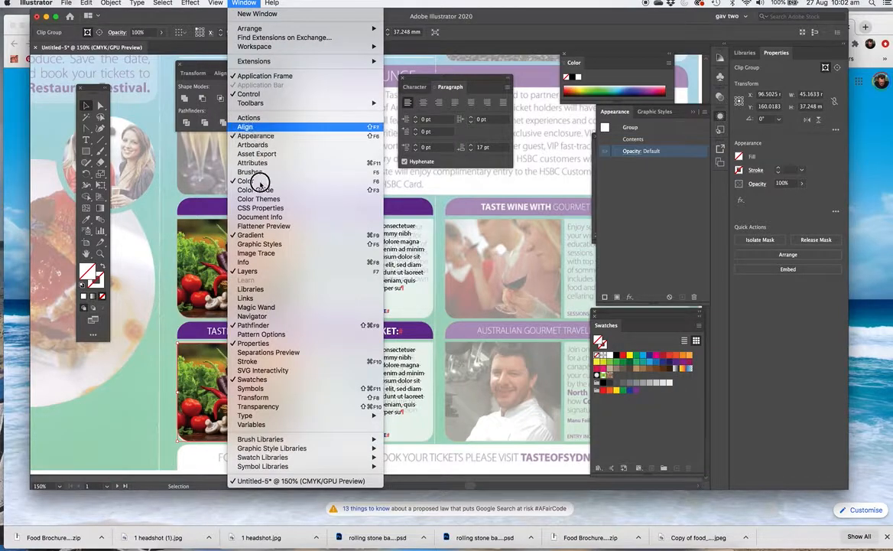
click(243, 299)
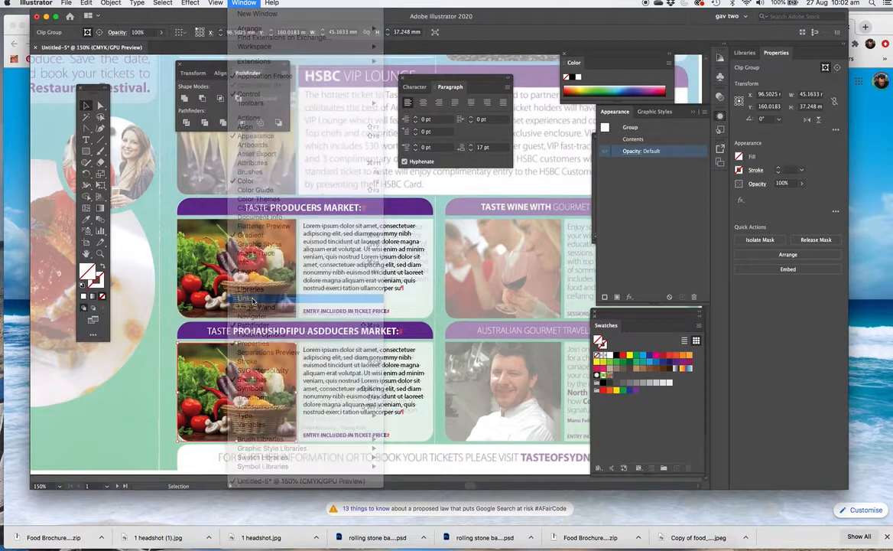
drag(131, 377, 583, 185)
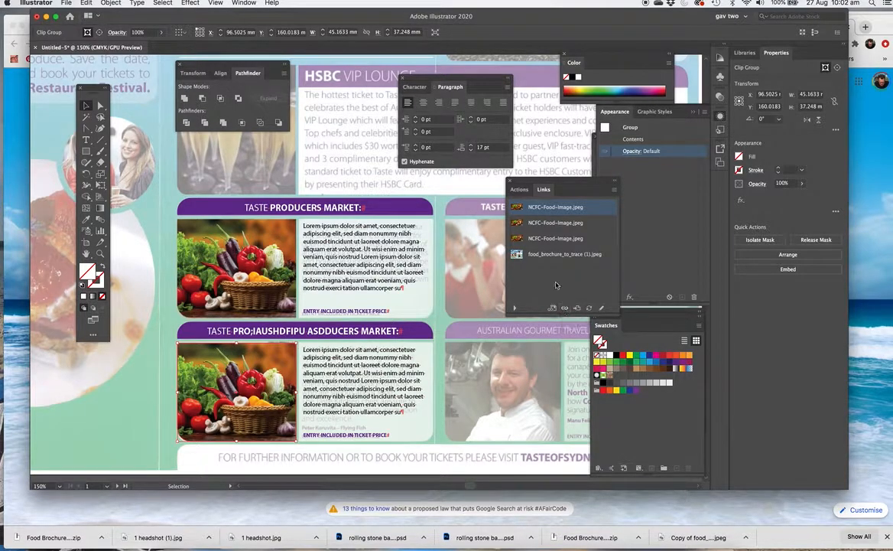
Relink the duplicated box's image to Austin_Food_Samples.jpg and scale it within its mask to about 64 mm wide
click(565, 307)
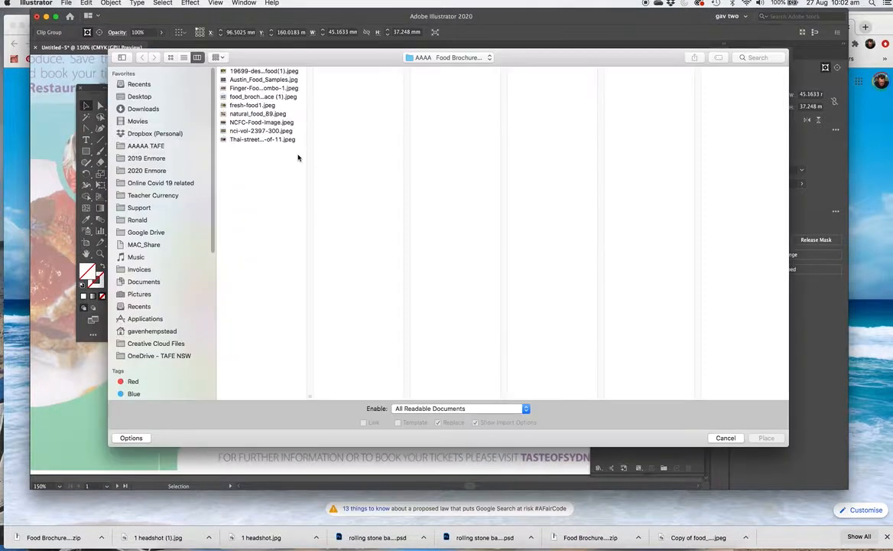
click(229, 79)
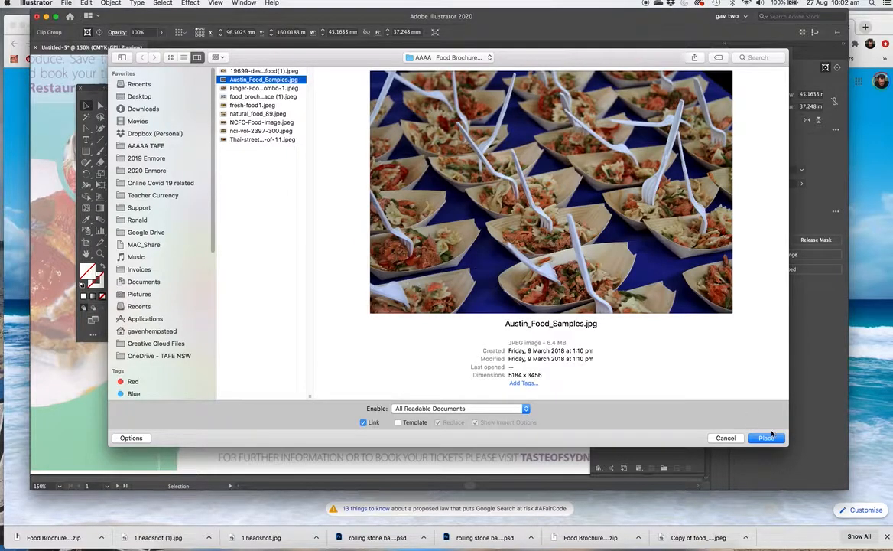
click(765, 437)
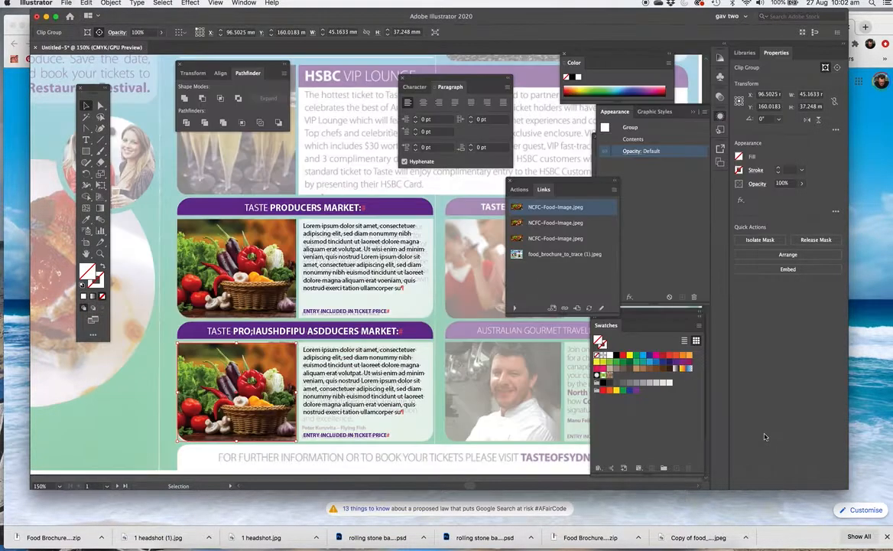
drag(120, 455, 140, 450)
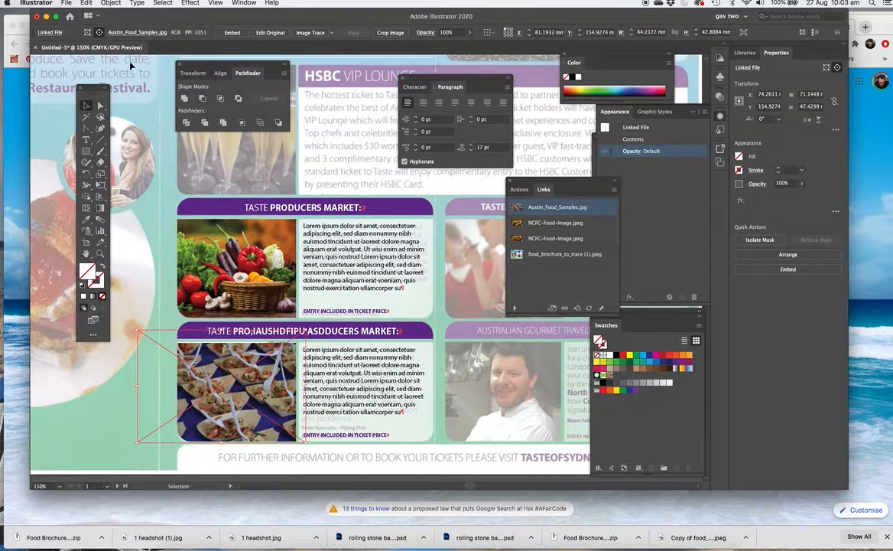
Duplicate both finished food boxes across, over the Taste Wine and Australian Gourmet Traveller Chefs Table sections
scroll(330, 210, right, 5)
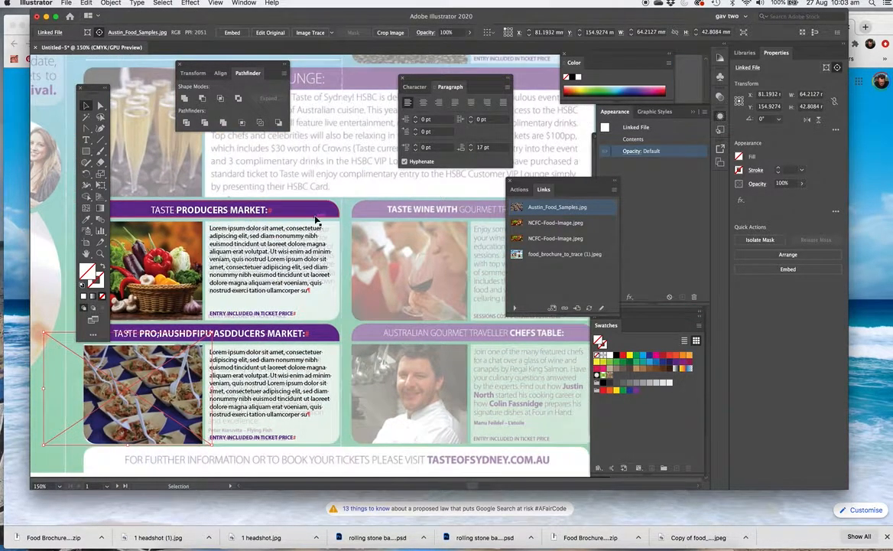
key(super+minus)
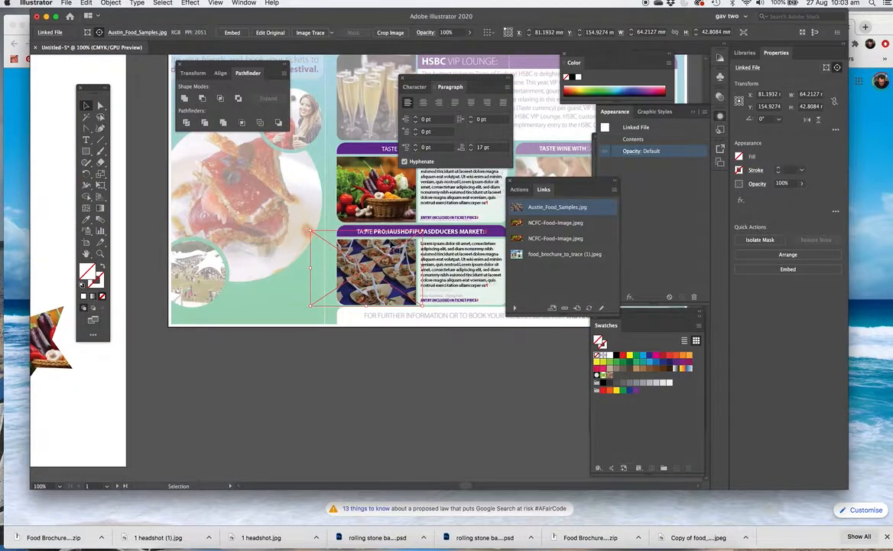
drag(399, 230, 289, 281)
click(213, 181)
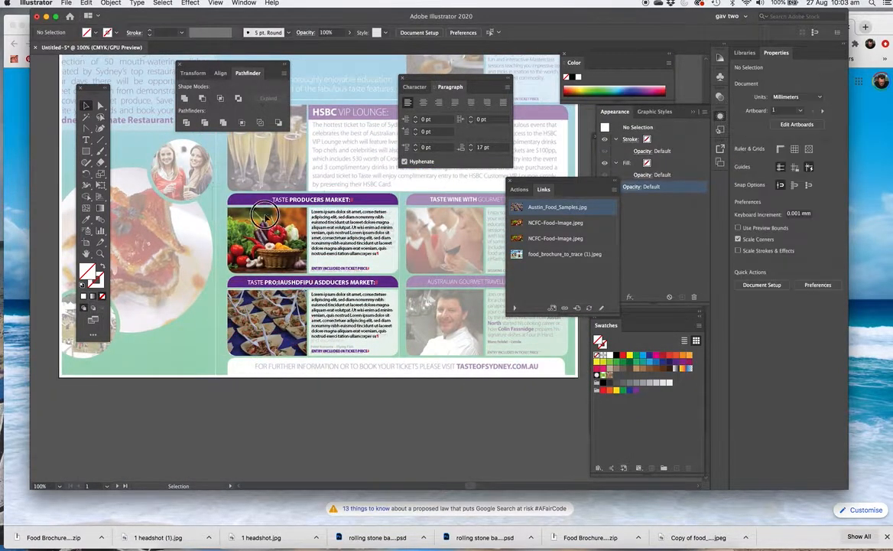
drag(407, 278, 409, 378)
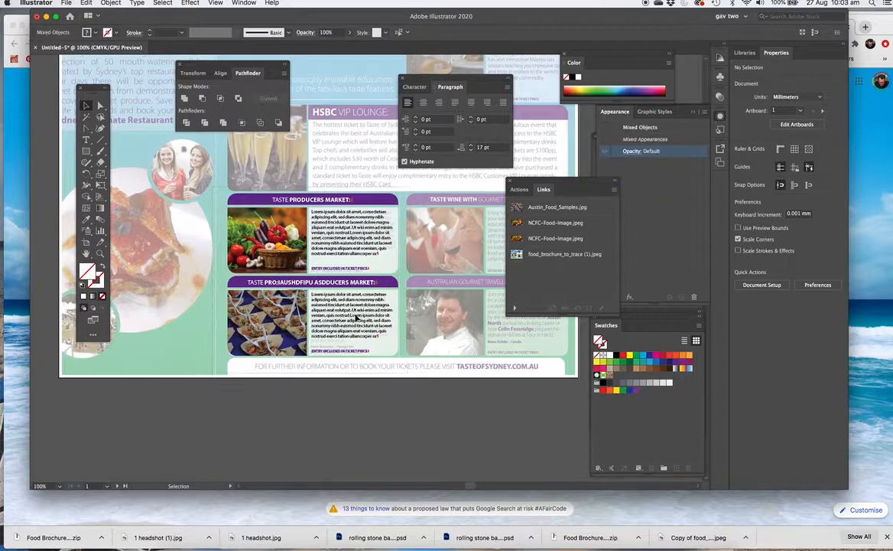
drag(237, 227, 419, 230)
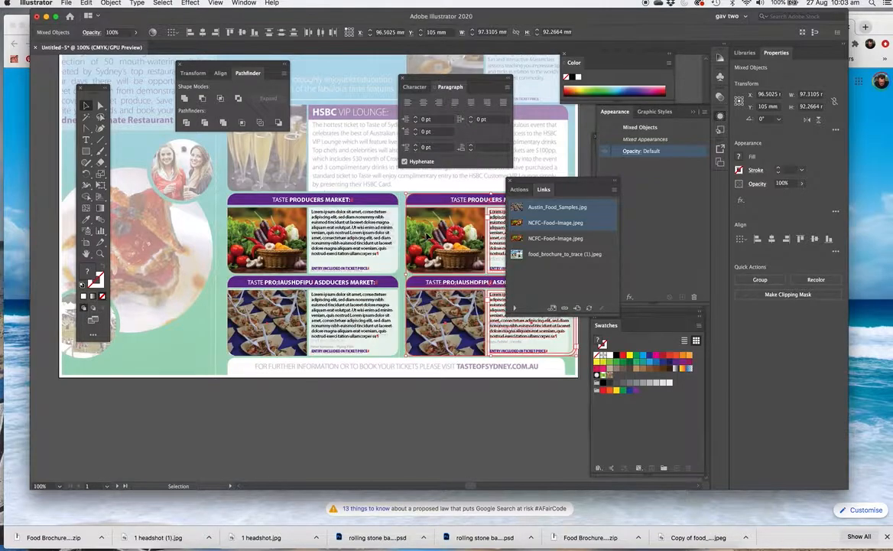
Narrow the duplicated pair of boxes to about 93 mm wide to match the traced sections, then deselect them
scroll(262, 203, right, 5)
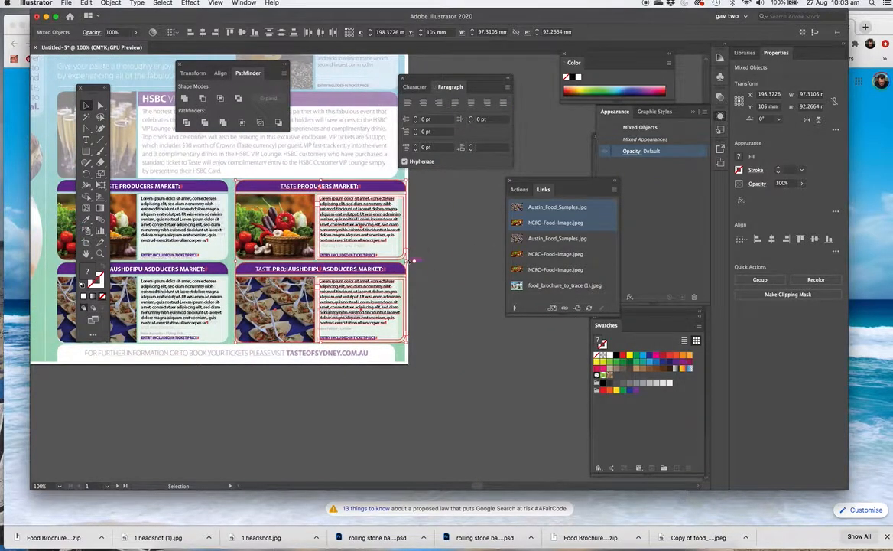
drag(401, 255, 417, 265)
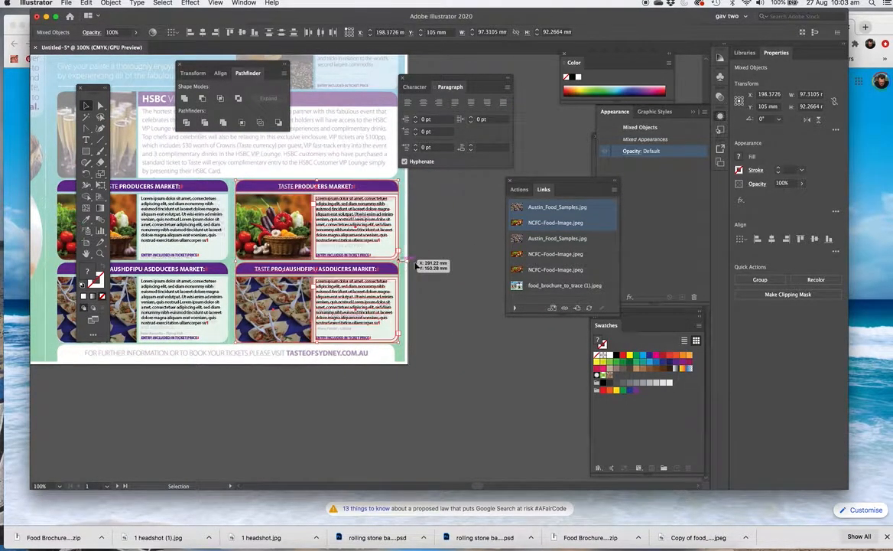
drag(219, 176, 412, 330)
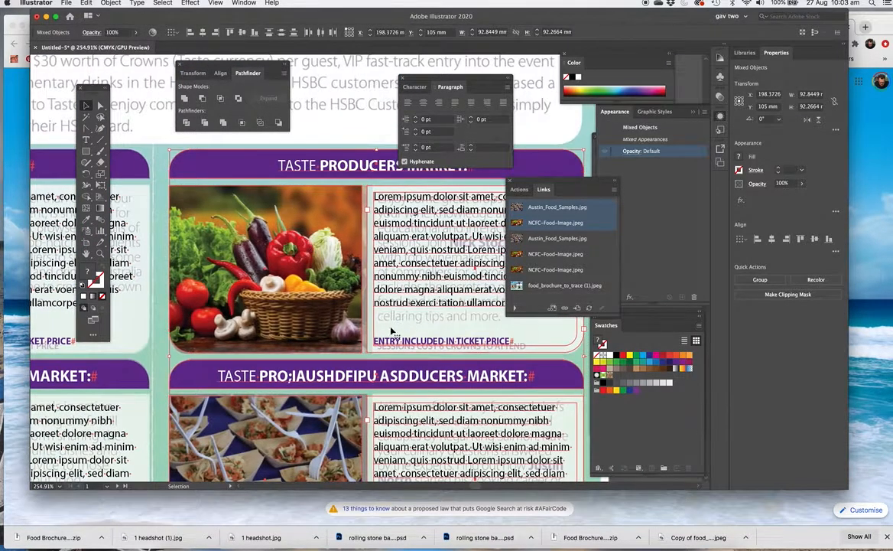
click(578, 366)
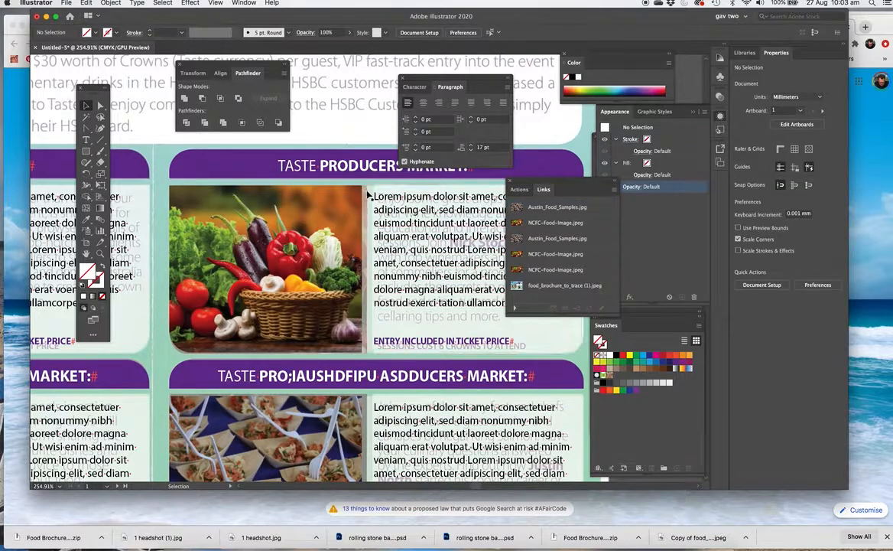
Relink the image over the Taste Wine section to Thai-street-food-1-of-11.jpeg and scale it within its mask to about 56 mm wide
click(243, 218)
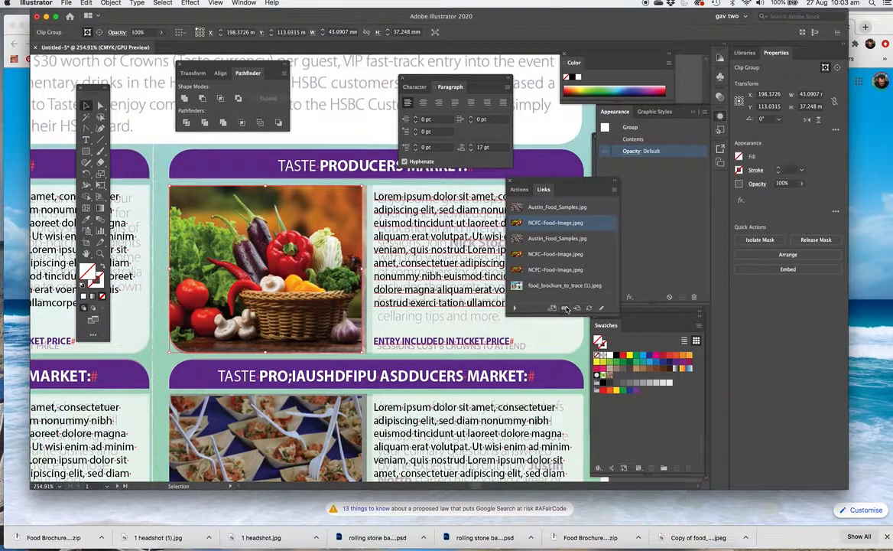
key(super+shift+p)
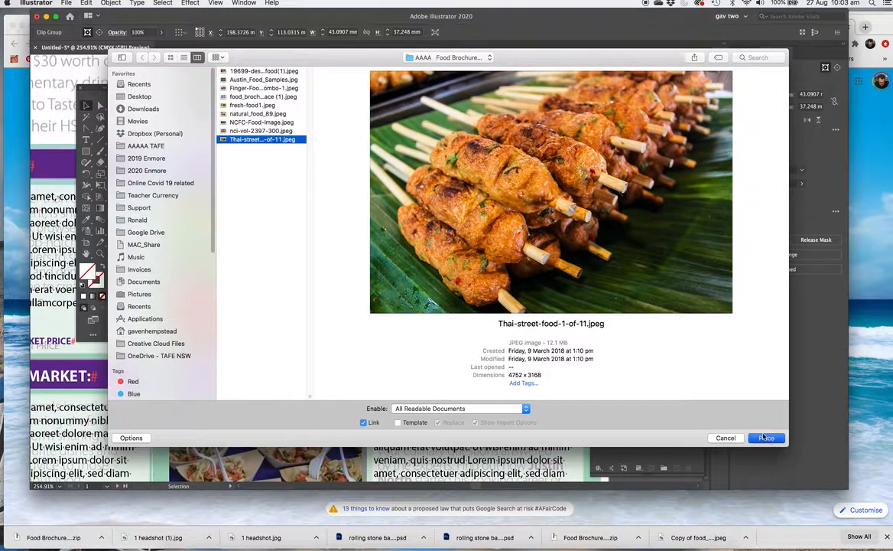
click(766, 438)
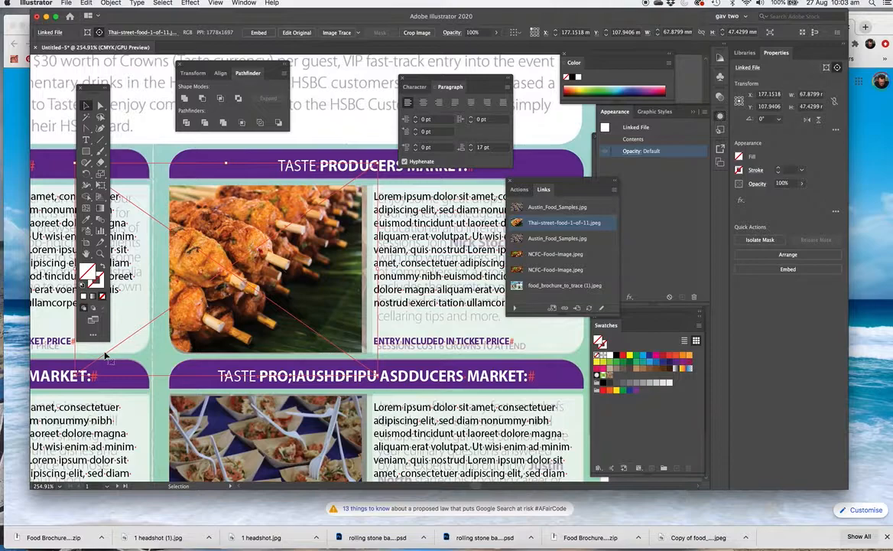
drag(198, 280, 236, 280)
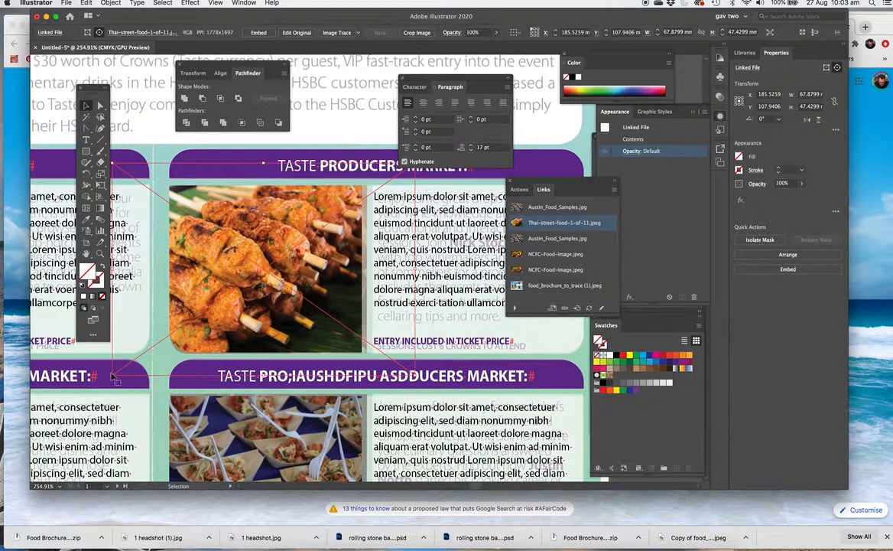
drag(114, 376, 140, 354)
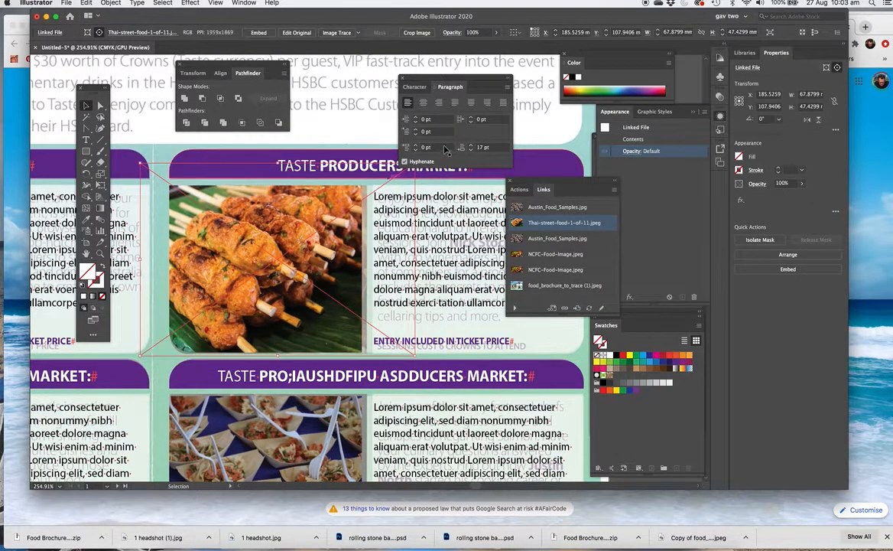
drag(140, 163, 150, 179)
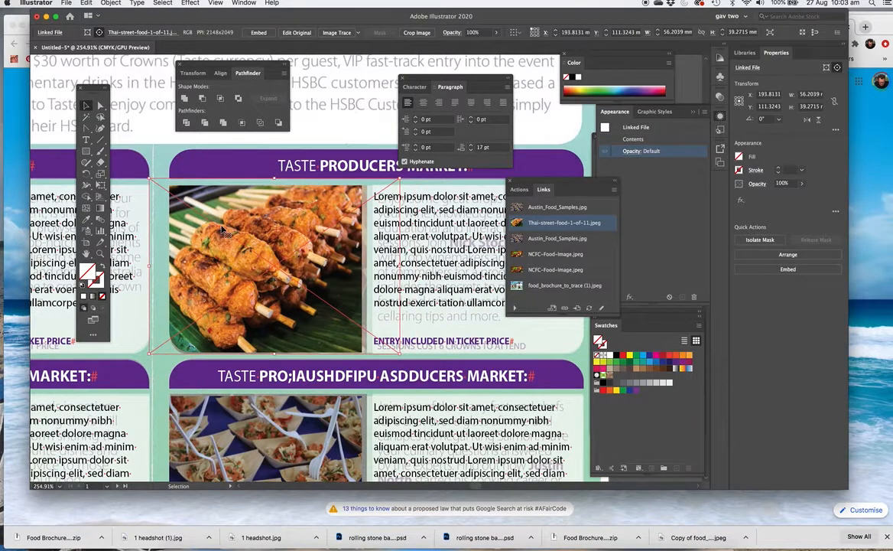
Relink the image over the Chefs Table section to natural_food_89.jpeg and scale it within its mask to about 55 mm wide
key(super+minus)
key(super+minus)
key(super+minus)
click(397, 343)
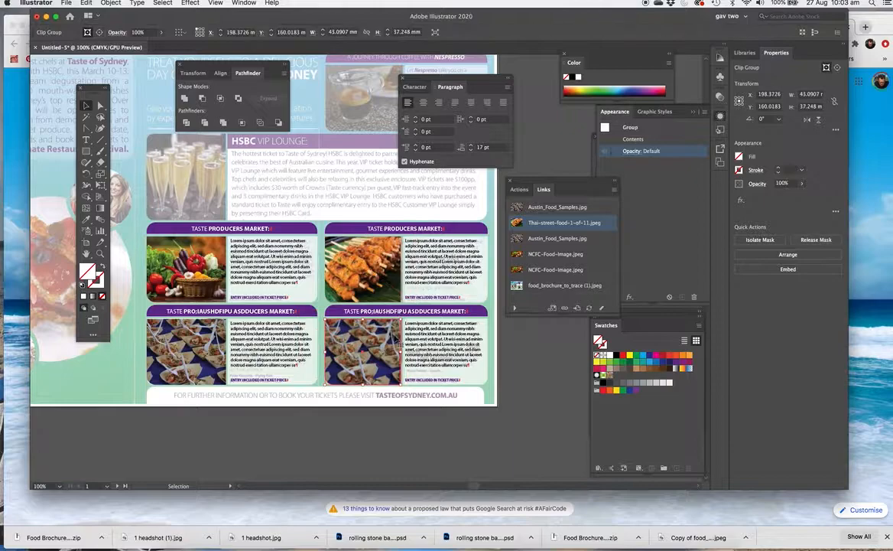
click(564, 308)
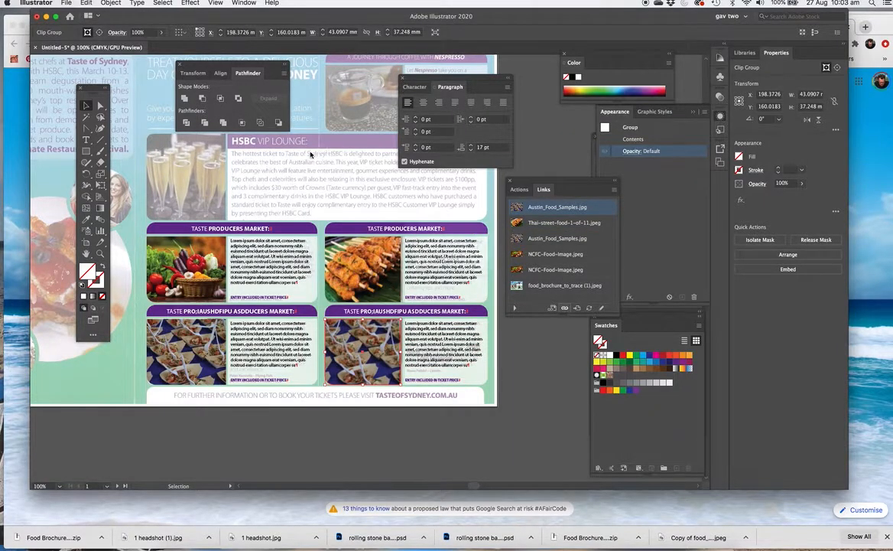
click(258, 114)
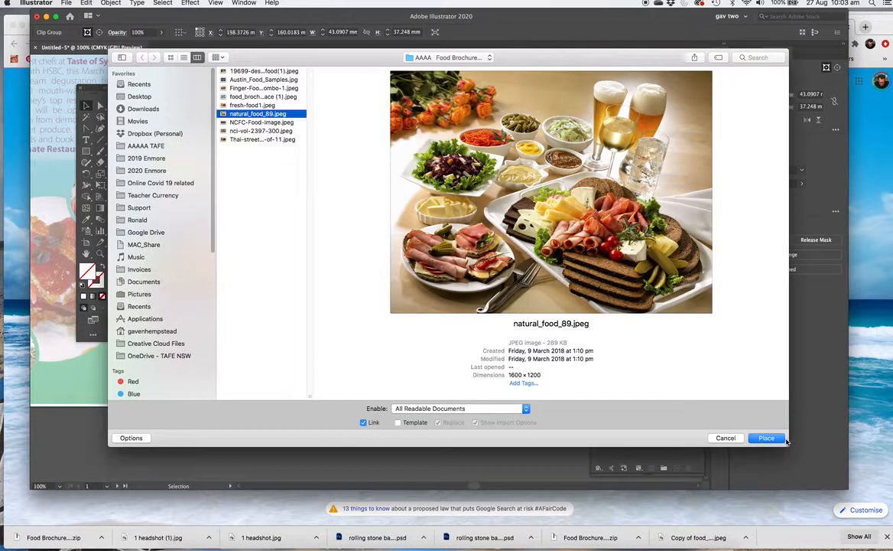
click(768, 437)
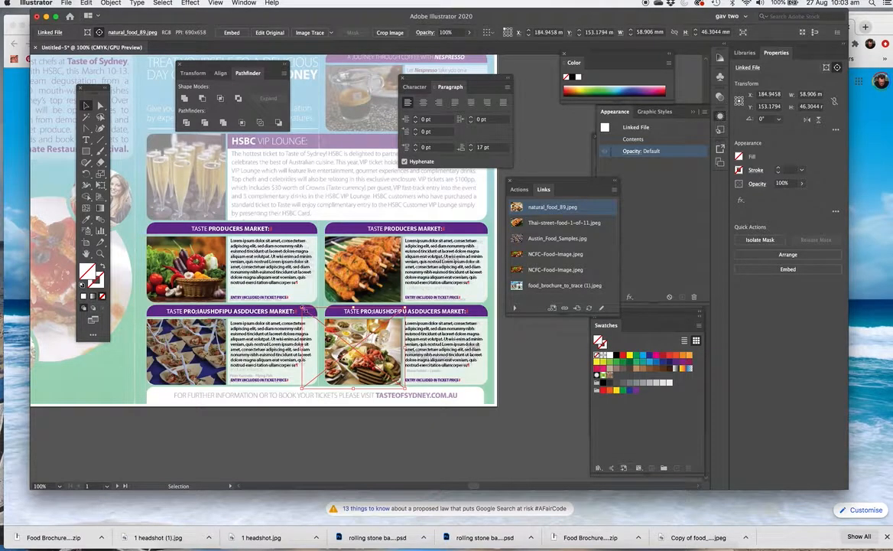
drag(303, 307, 309, 312)
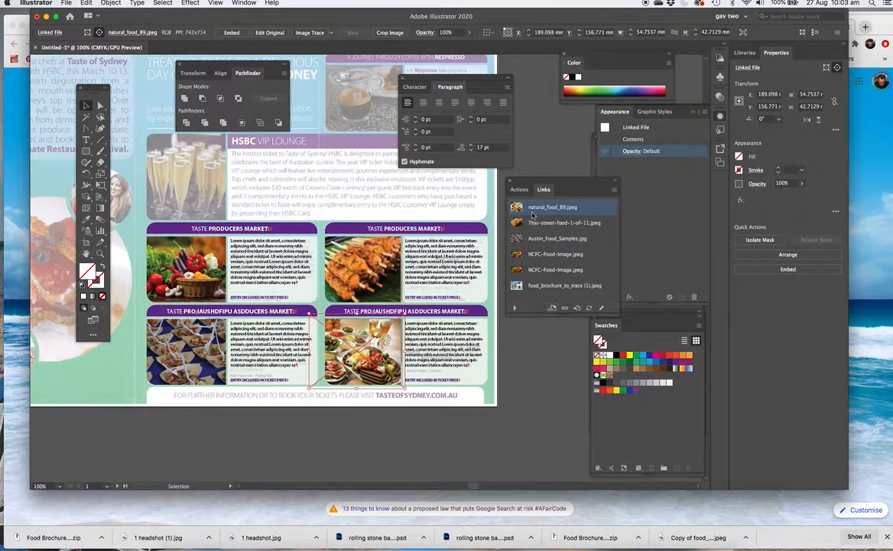
click(538, 325)
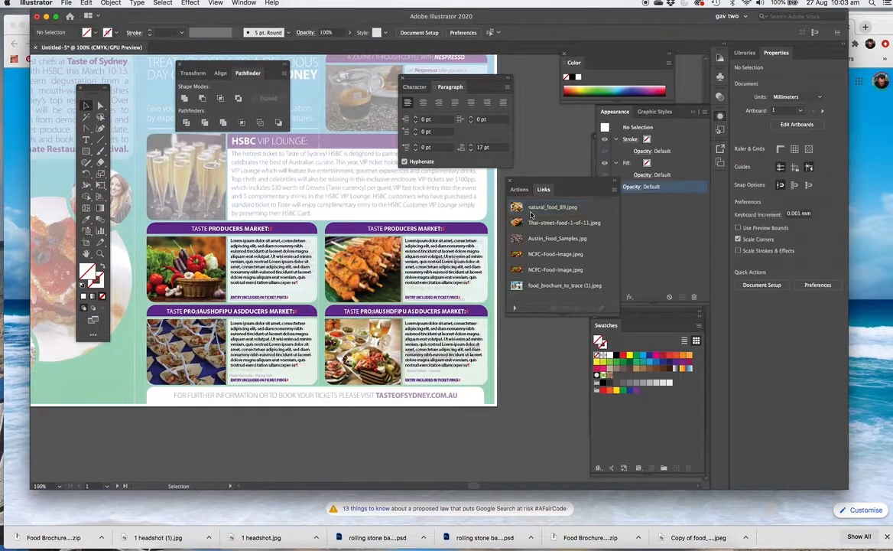
Show the link information for natural_food_89.jpeg, reveal its source folder in Finder, and return to Illustrator
click(553, 208)
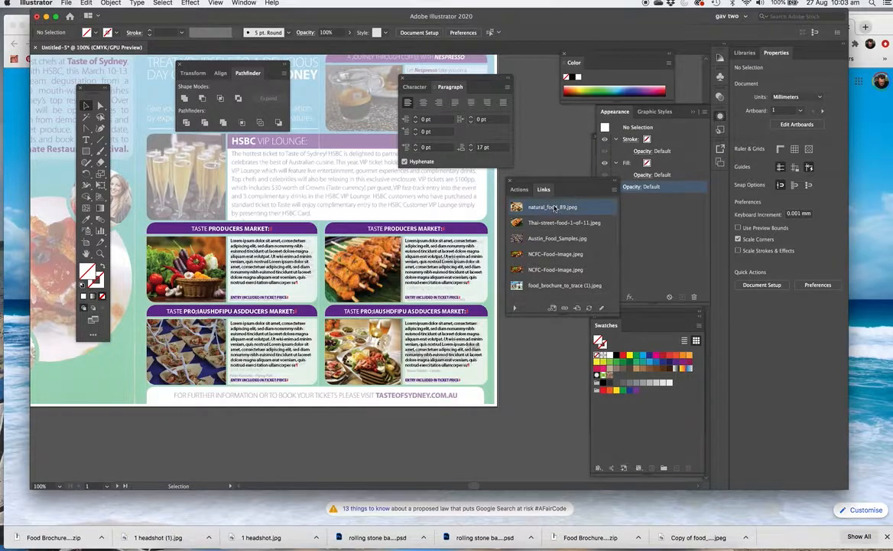
click(514, 308)
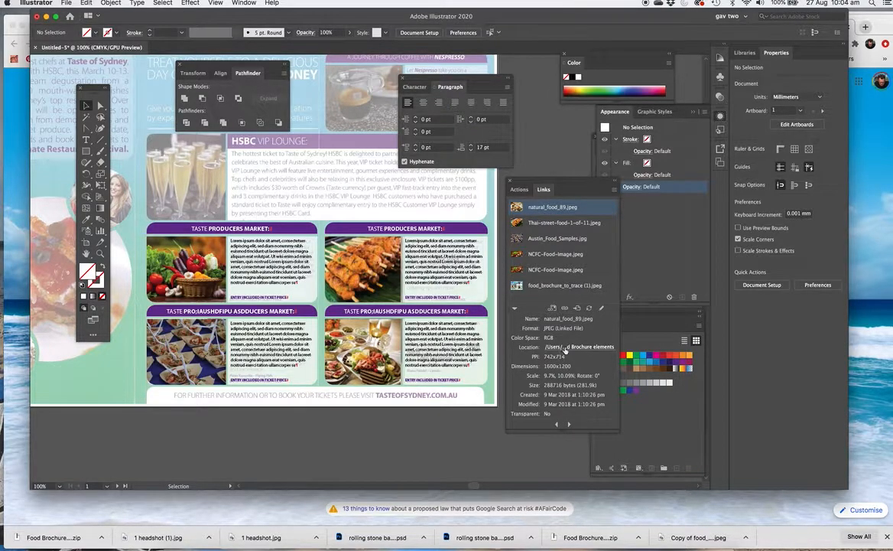
click(566, 348)
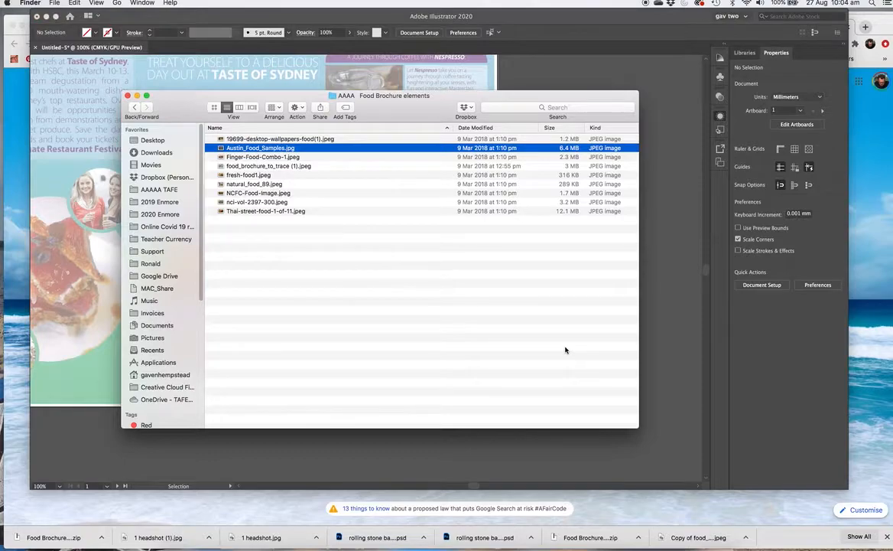
click(128, 95)
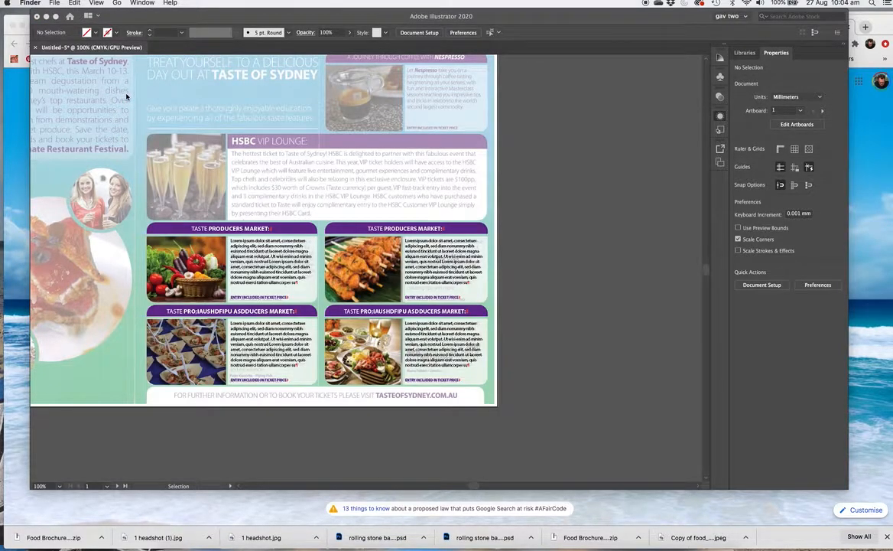
click(538, 181)
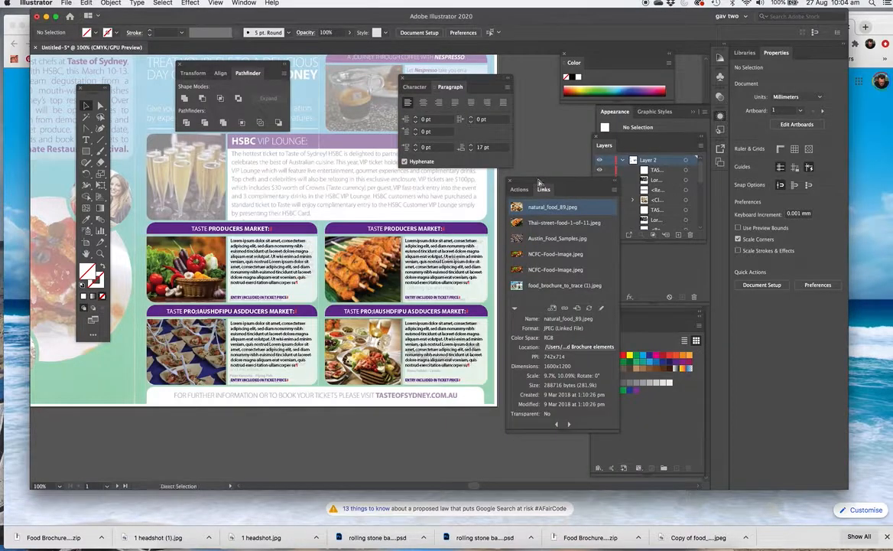
Examine the Taste Producers Market box and the copy below it up close for image and text alignment
key(super+minus)
key(super+minus)
drag(309, 266, 411, 309)
scroll(411, 309, right, 8)
scroll(411, 308, down, 4)
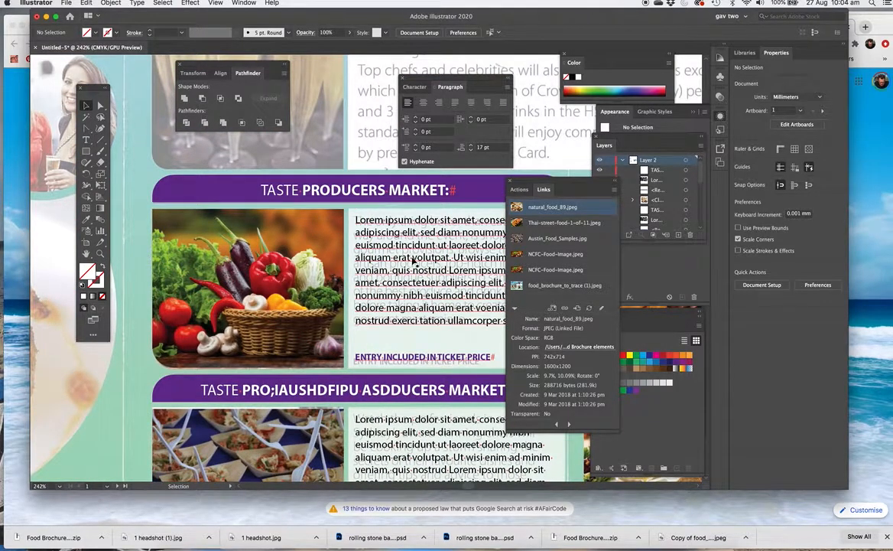
key(a)
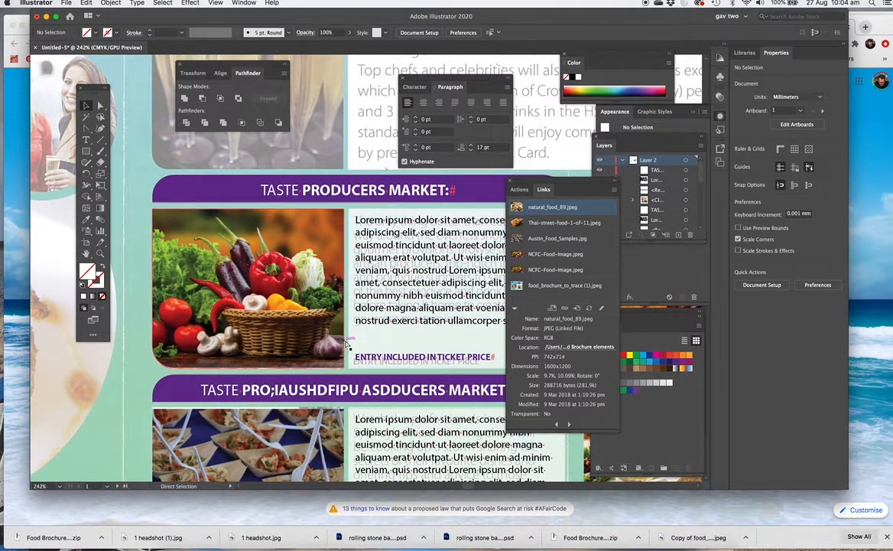
key(super+minus)
key(super+minus)
key(super+minus)
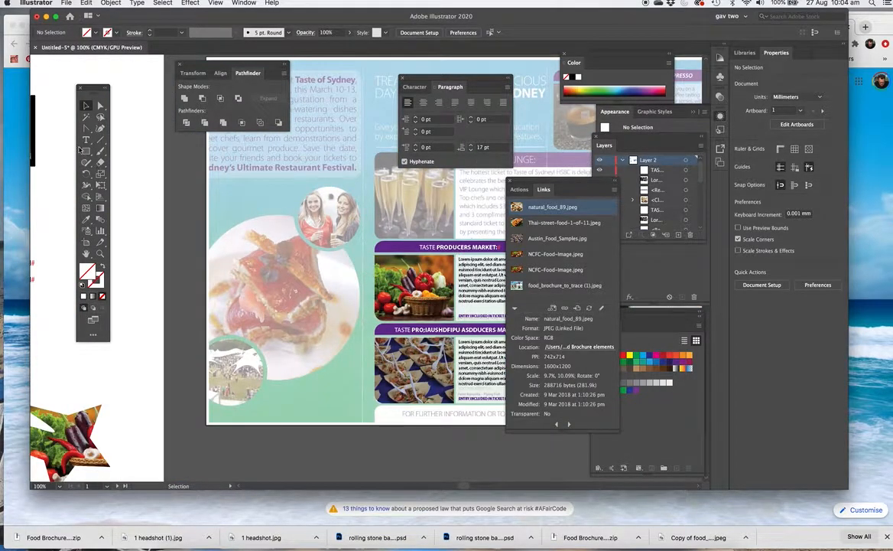
Draw a circle about 94.6 mm wide around the large dish photo, with no fill and a C=15 M=100 Y=90 K=10 red stroke
drag(86, 151, 116, 160)
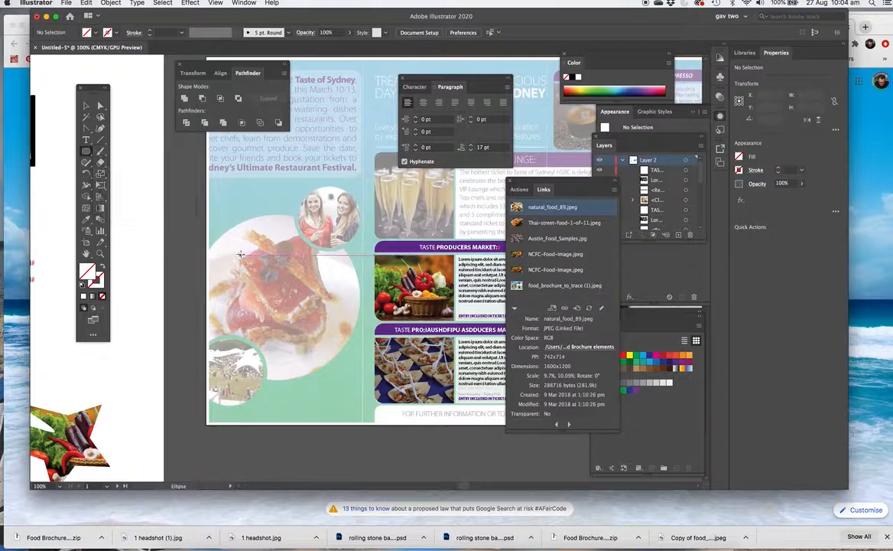
drag(213, 228, 360, 334)
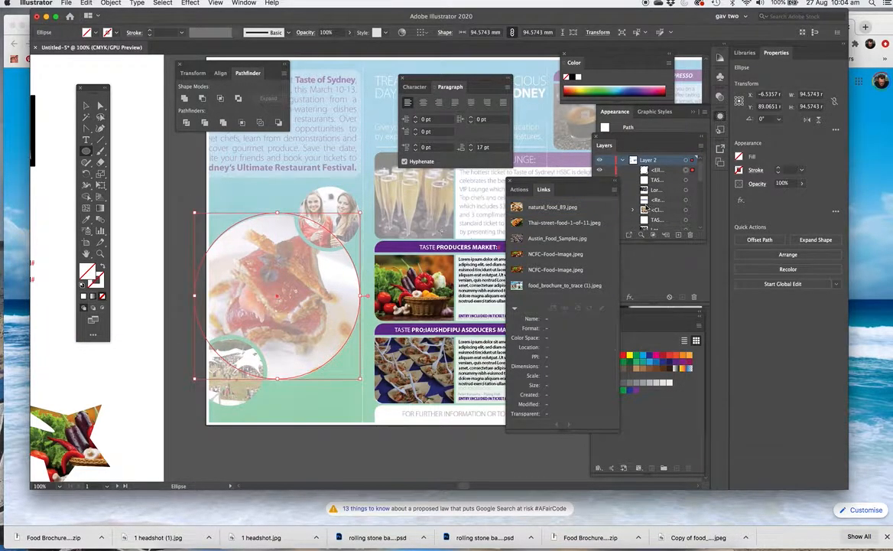
click(663, 355)
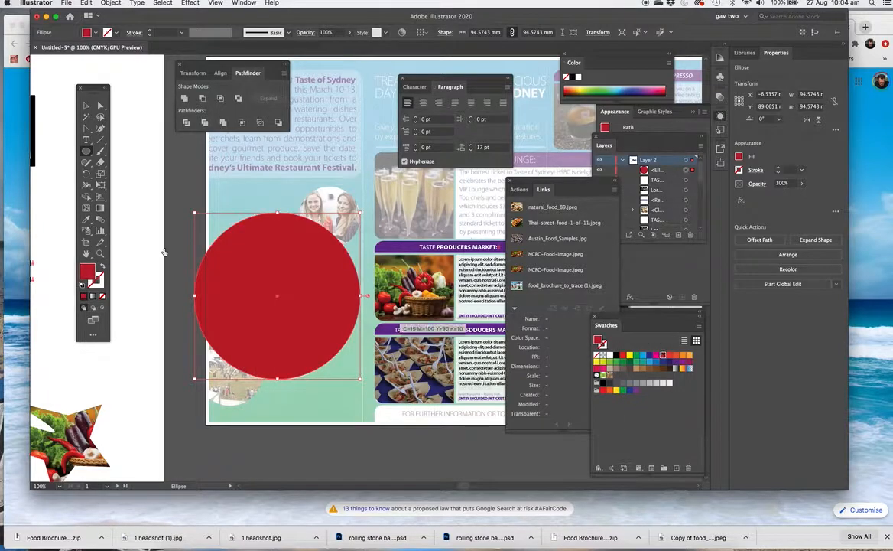
click(104, 268)
Draw a second red-outlined circle about 35.4 mm wide around the photo of the two women and deselect it
mouse_move(237, 211)
mouse_down()
mouse_move(285, 244)
mouse_move(269, 244)
mouse_up()
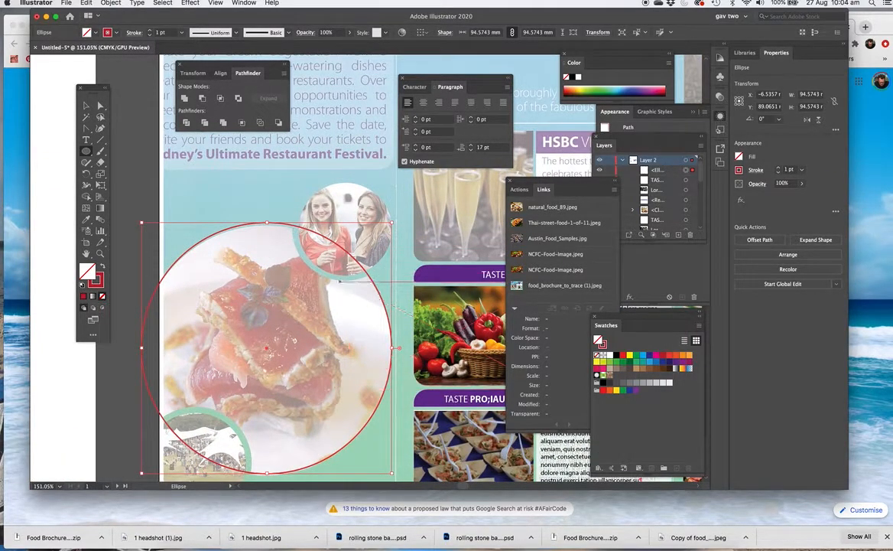
mouse_move(300, 194)
mouse_down()
mouse_move(343, 216)
mouse_move(404, 278)
mouse_move(385, 259)
mouse_move(392, 267)
mouse_up()
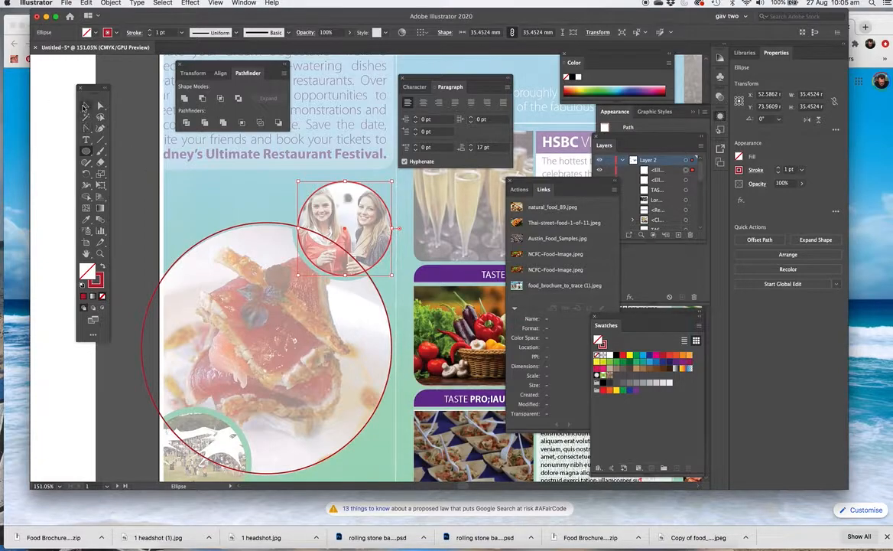
click(84, 105)
key(super+shift+a)
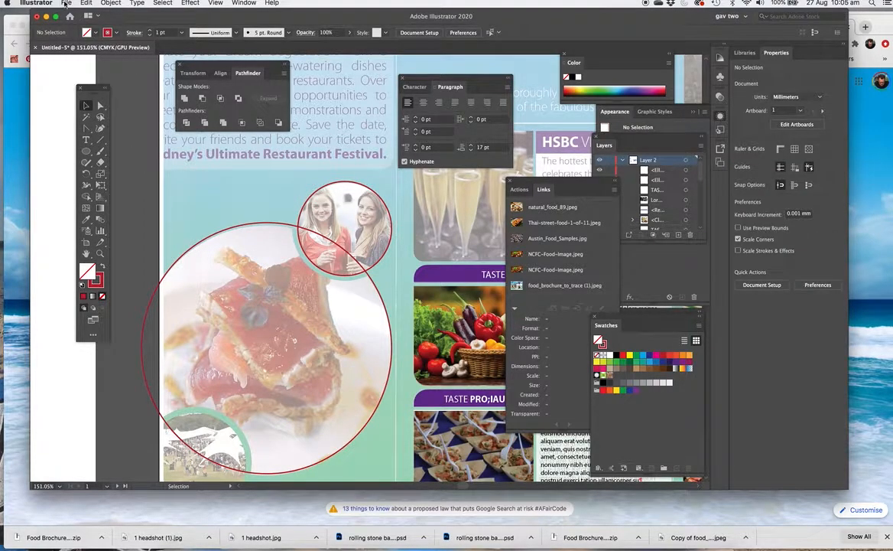
Place Finger-Food-Combo-1.jpeg as a linked image about 57.2 mm wide over the round photo of the two women
click(65, 4)
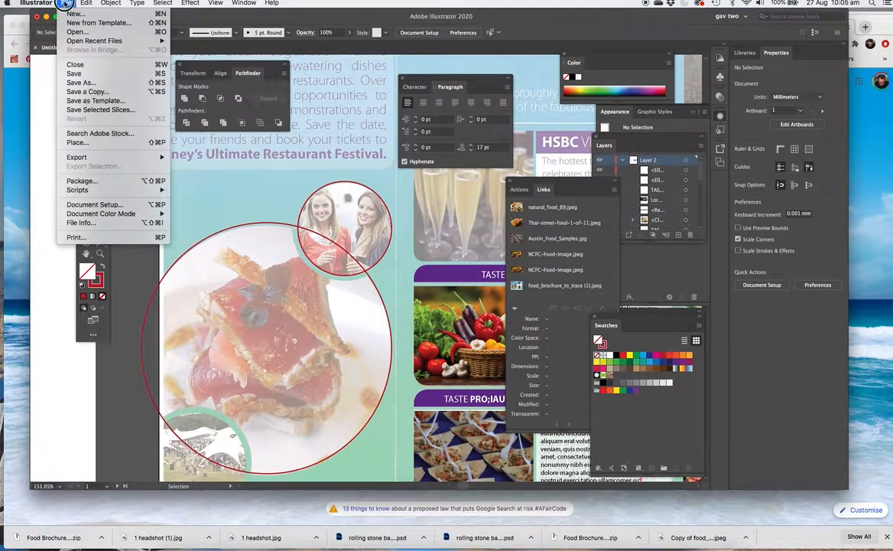
click(86, 144)
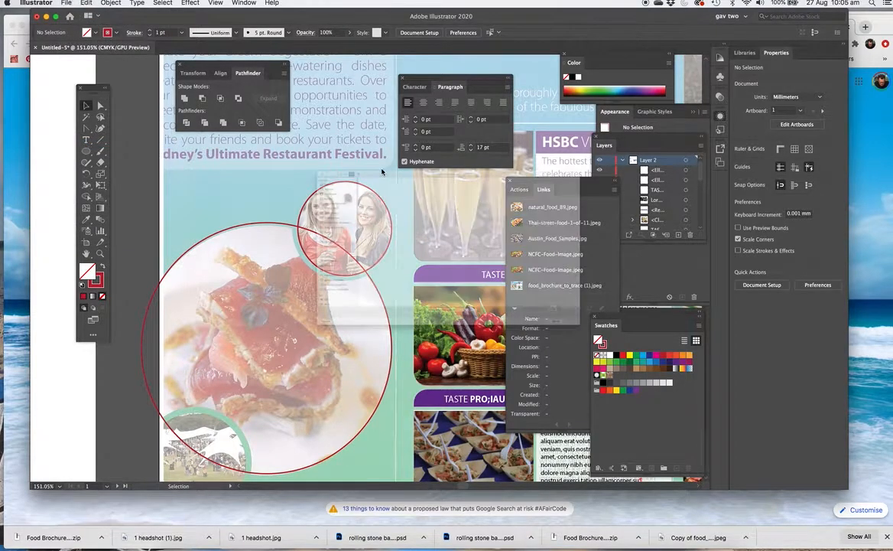
click(242, 89)
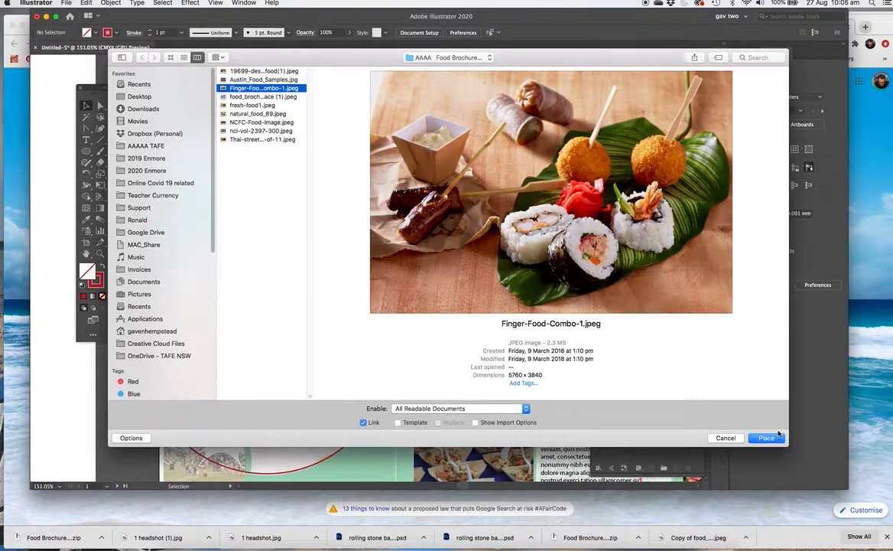
key(Return)
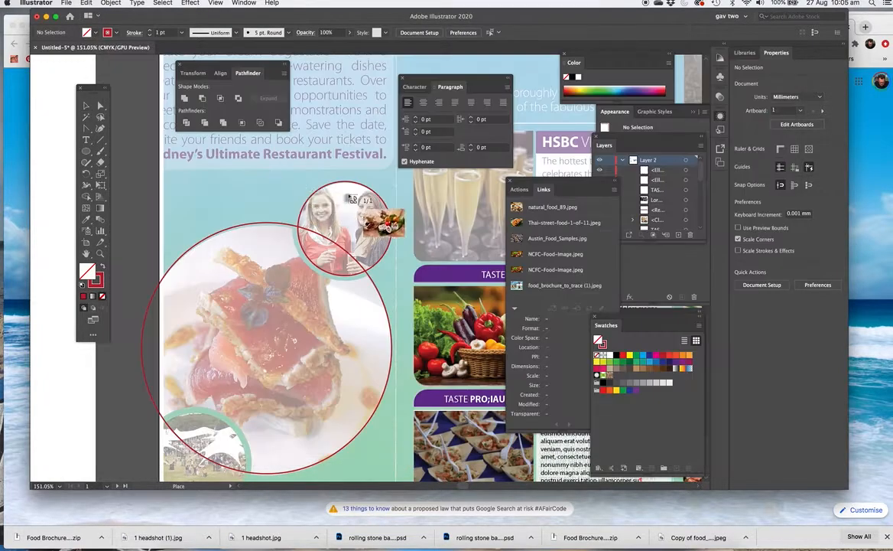
drag(398, 266, 425, 275)
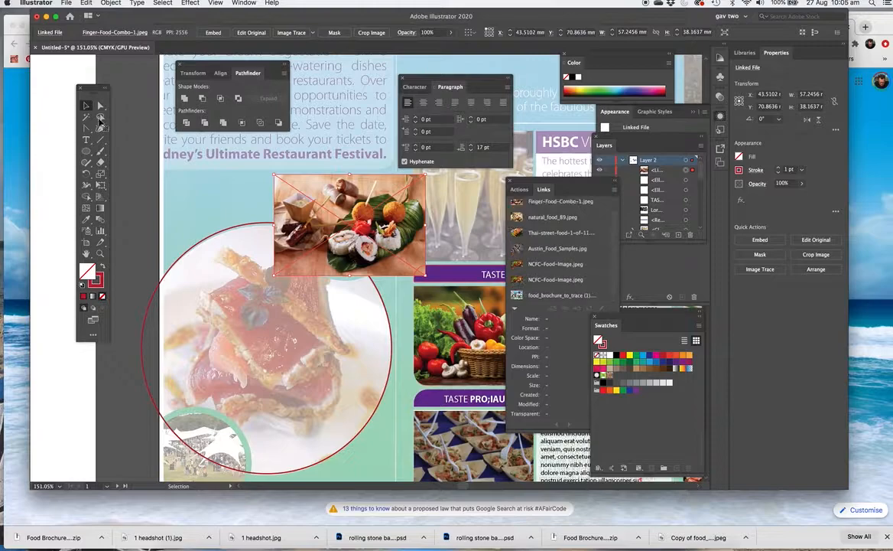
Send the placed finger-food image to the back of its layer, behind the small circle
right_click(344, 204)
mouse_move(398, 280)
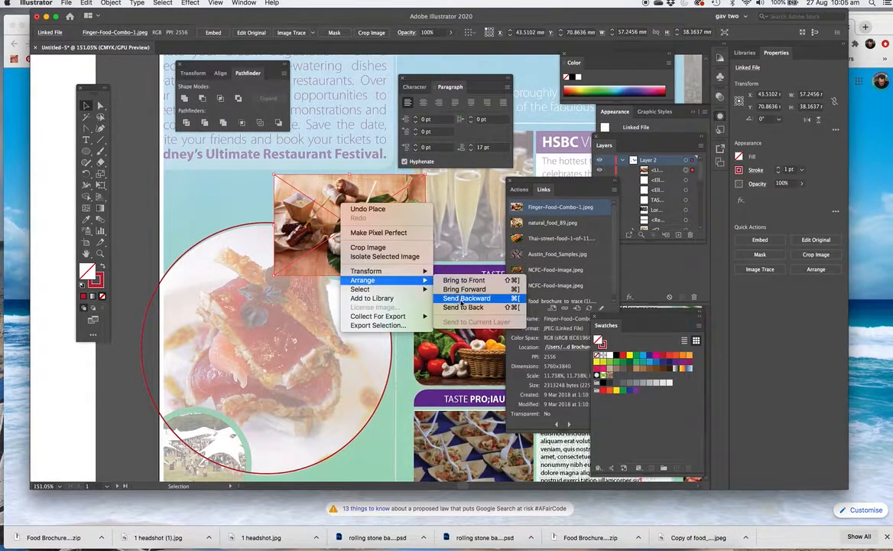
click(462, 299)
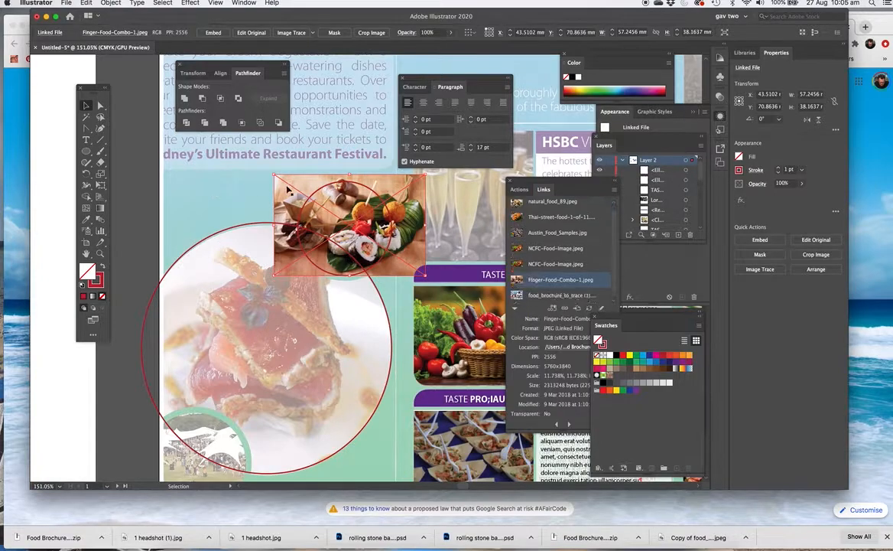
Try to make a clipping mask from the finger-food image with both circles selected
click(325, 188)
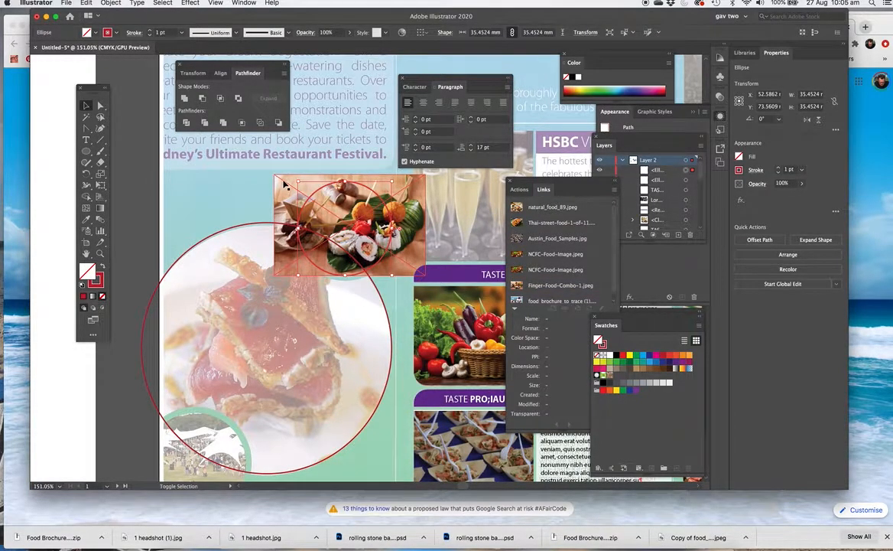
drag(243, 197, 316, 249)
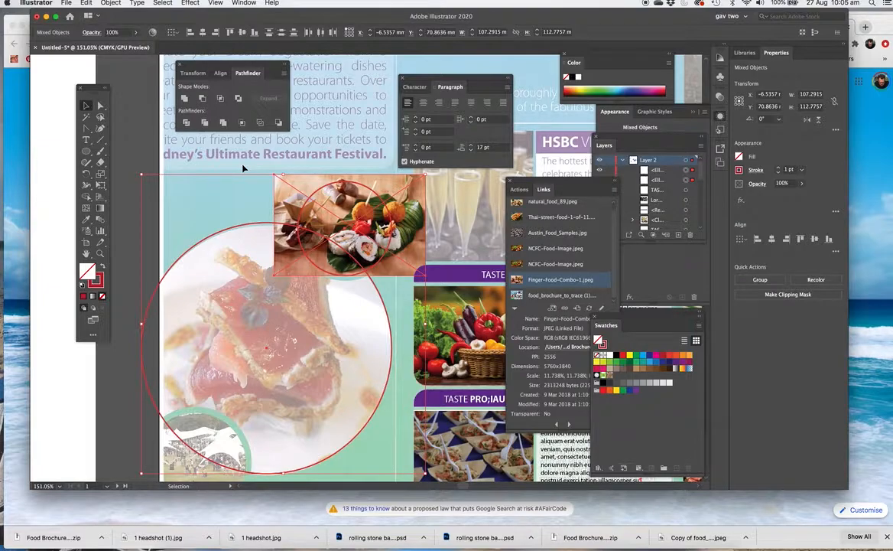
right_click(311, 216)
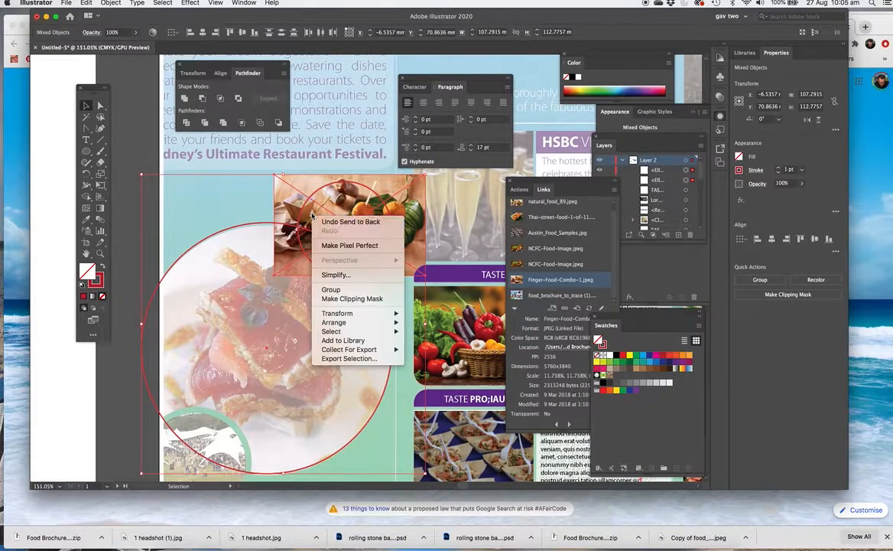
click(350, 305)
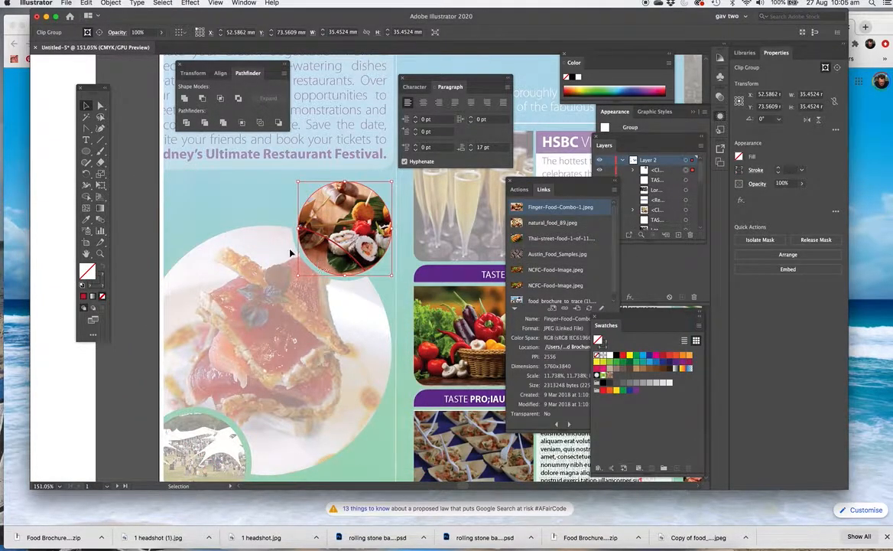
key(super+z)
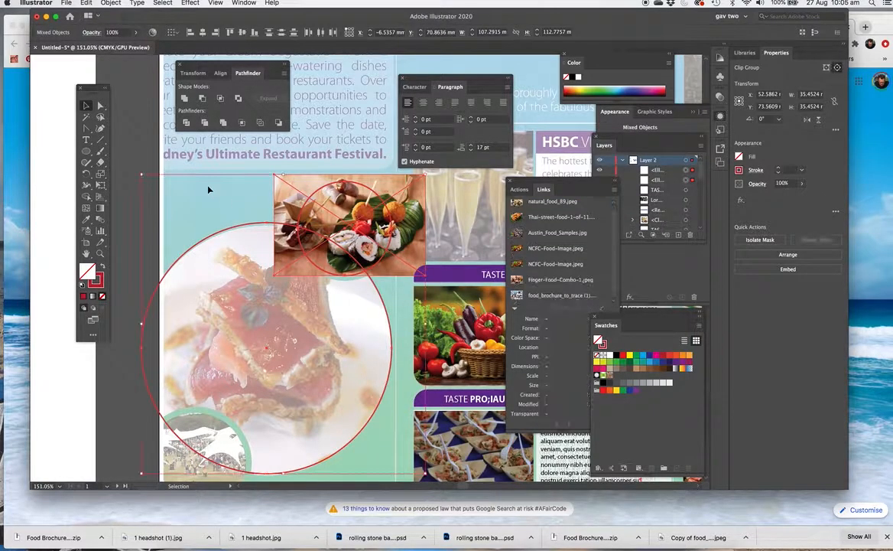
click(202, 178)
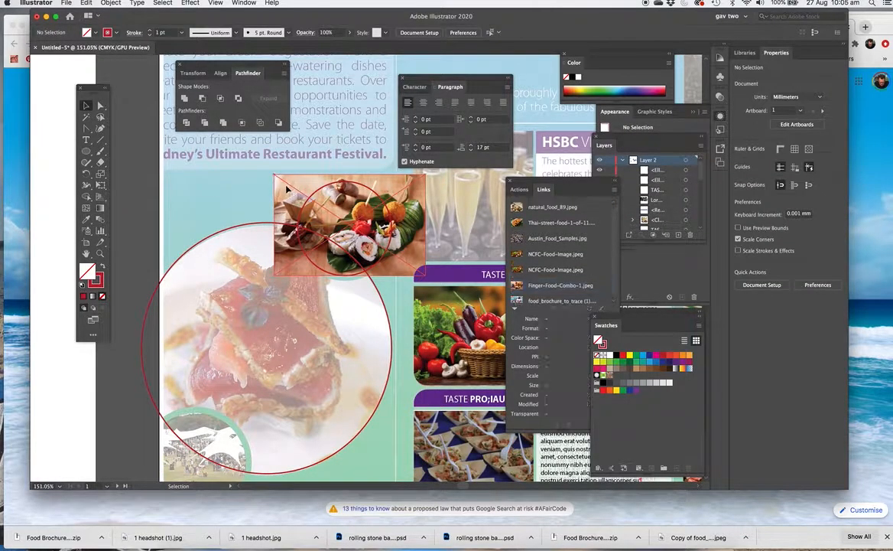
Clip the finger-food image to the small circle over the two women with a clipping mask, and deselect it
click(312, 191)
shift+click(321, 189)
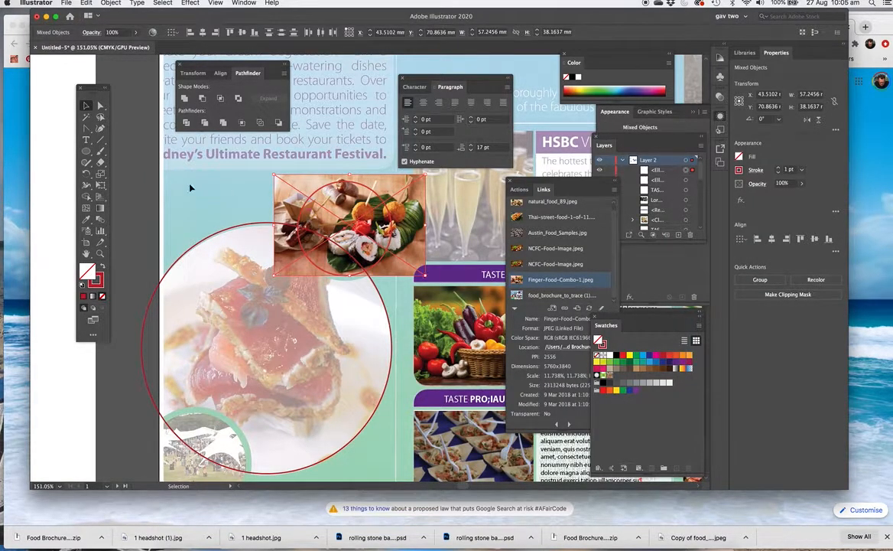
click(286, 184)
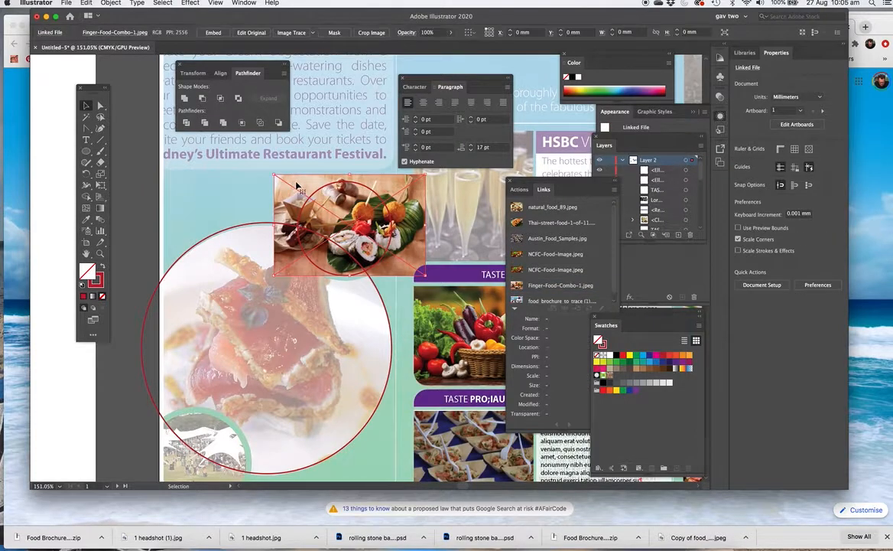
right_click(309, 186)
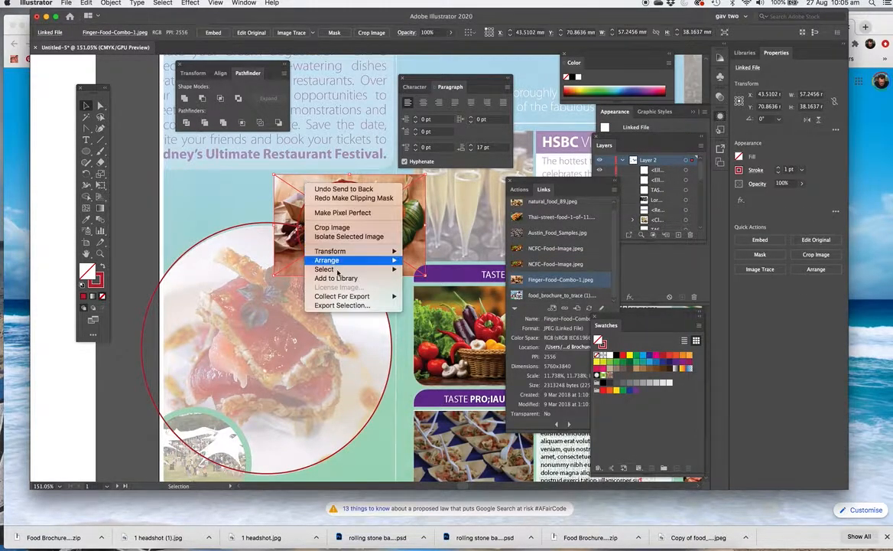
mouse_move(358, 257)
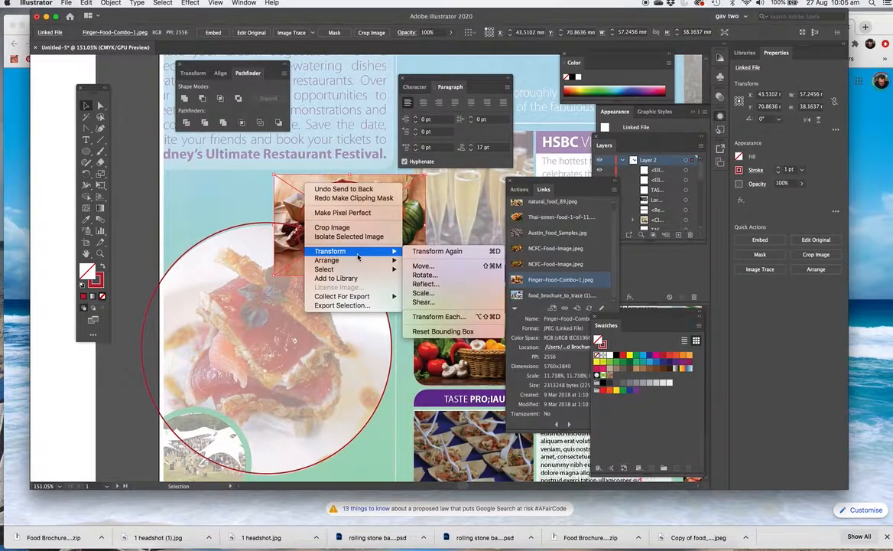
click(202, 188)
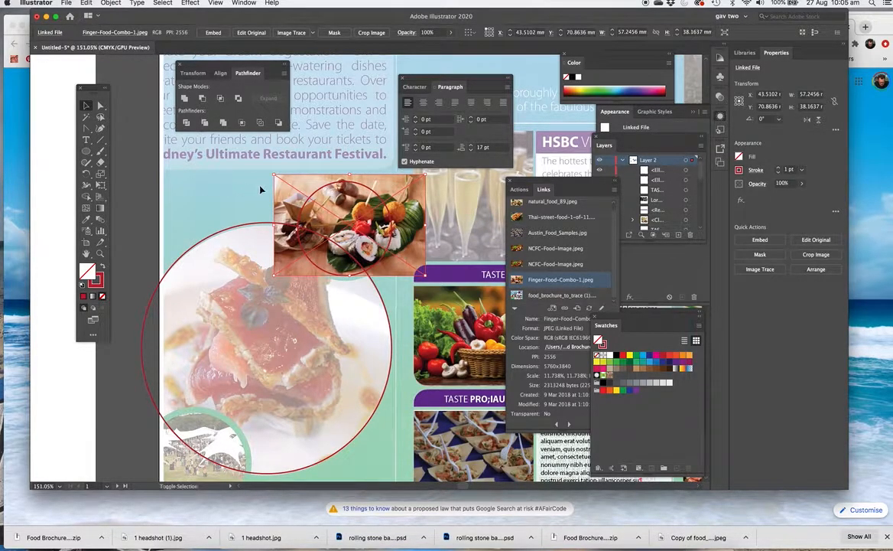
shift+click(313, 193)
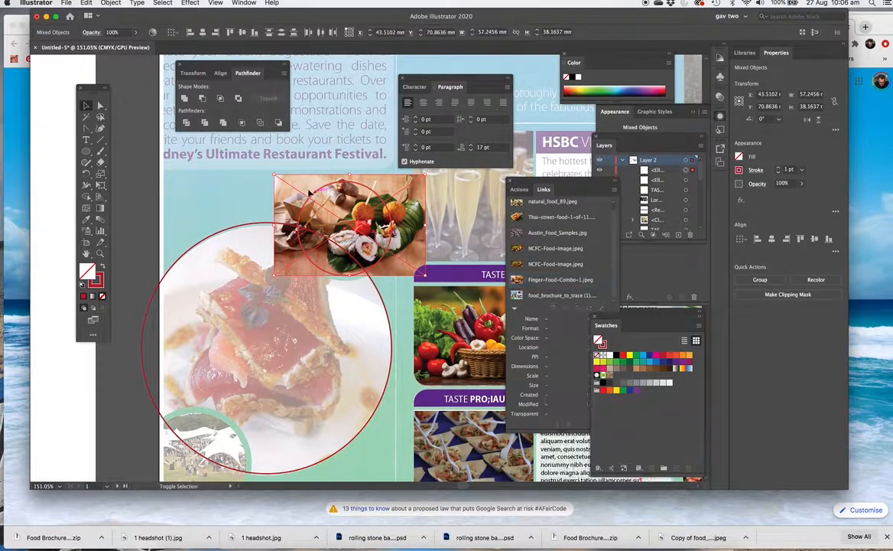
right_click(308, 191)
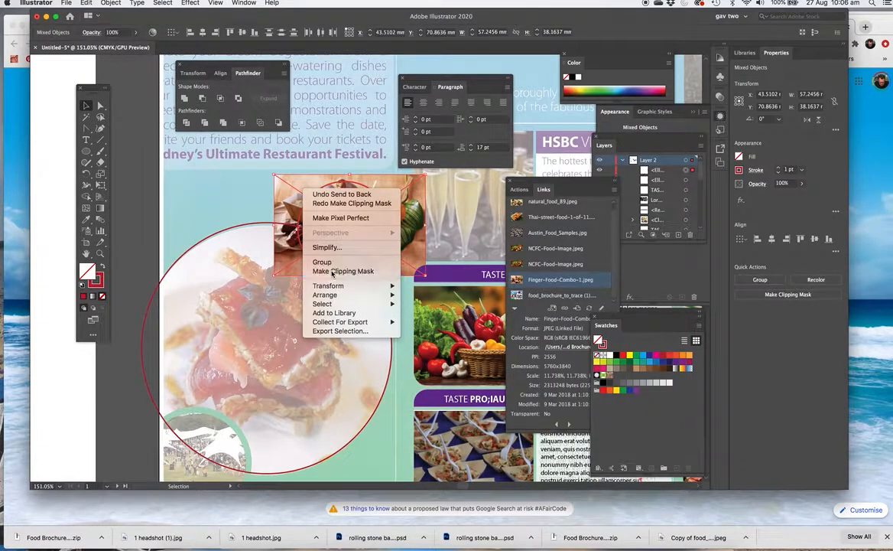
click(344, 271)
click(217, 181)
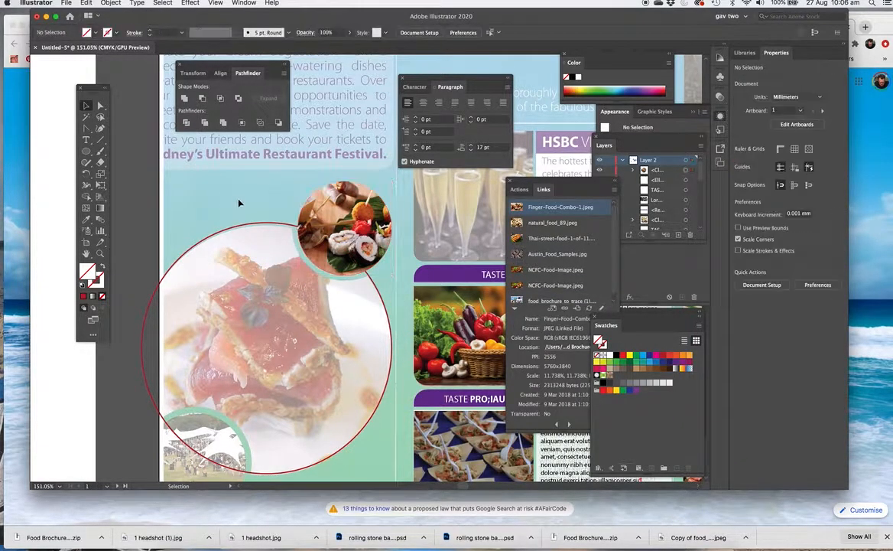
Draw a circle about 44.1 mm wide around the masked finger-food photo and fill it with yellow
click(86, 151)
drag(230, 190, 397, 281)
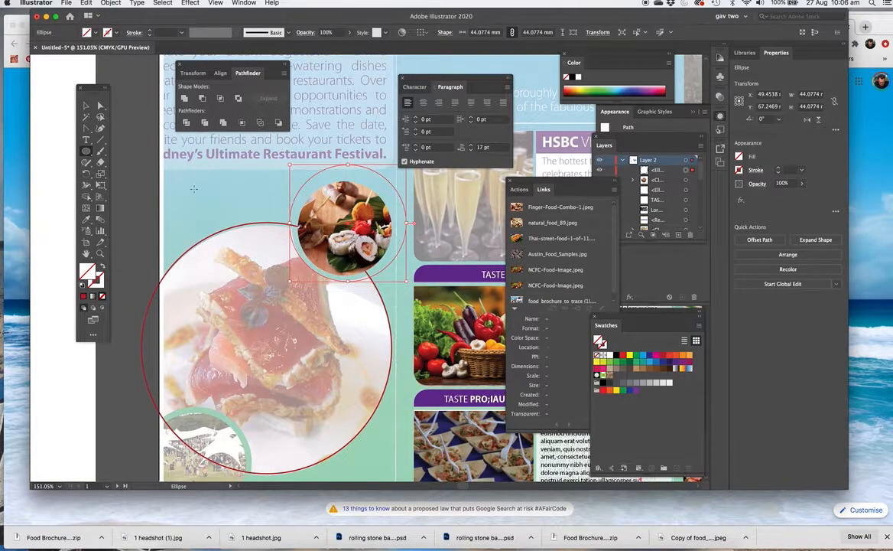
click(630, 355)
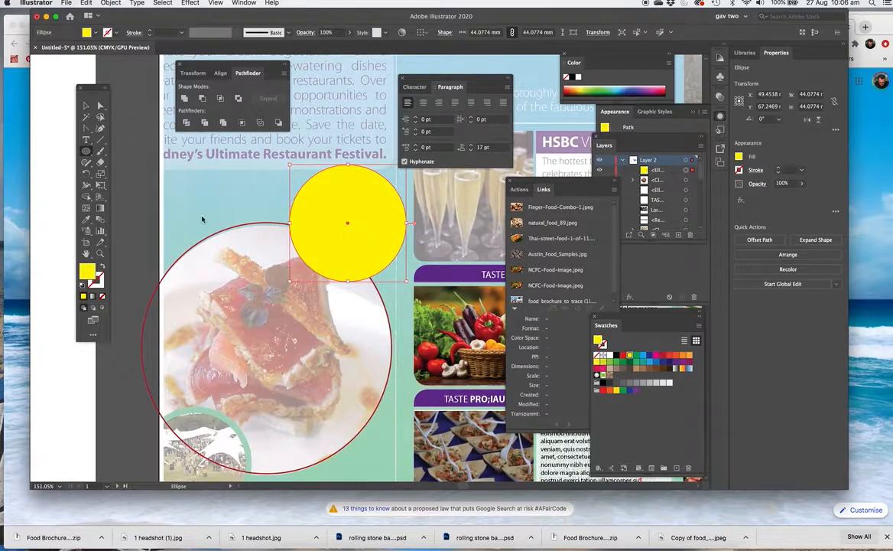
Fill the large circle around the dish photo with dark blue and deselect it
key(v)
click(211, 238)
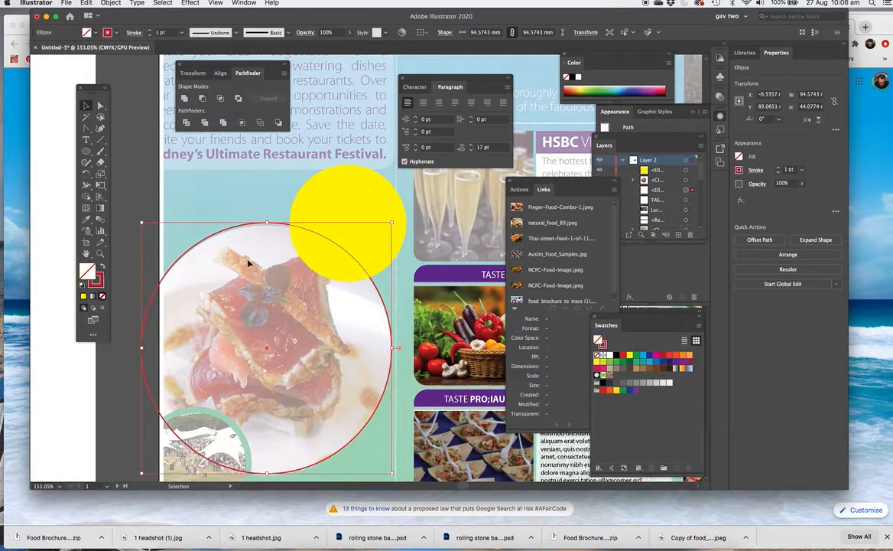
click(649, 356)
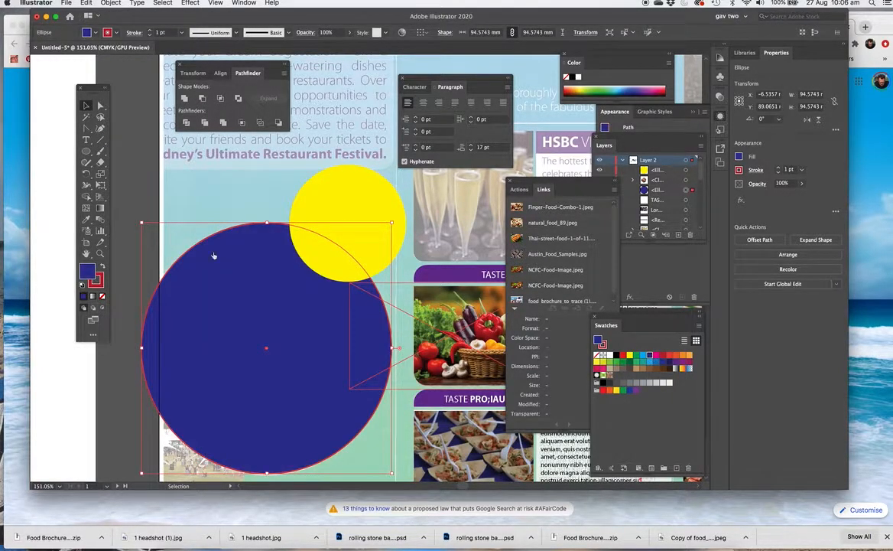
click(168, 195)
Copy the yellow circle onto the round crowd photo, removing the large circle's fill to align the copy with the traced edge
click(321, 207)
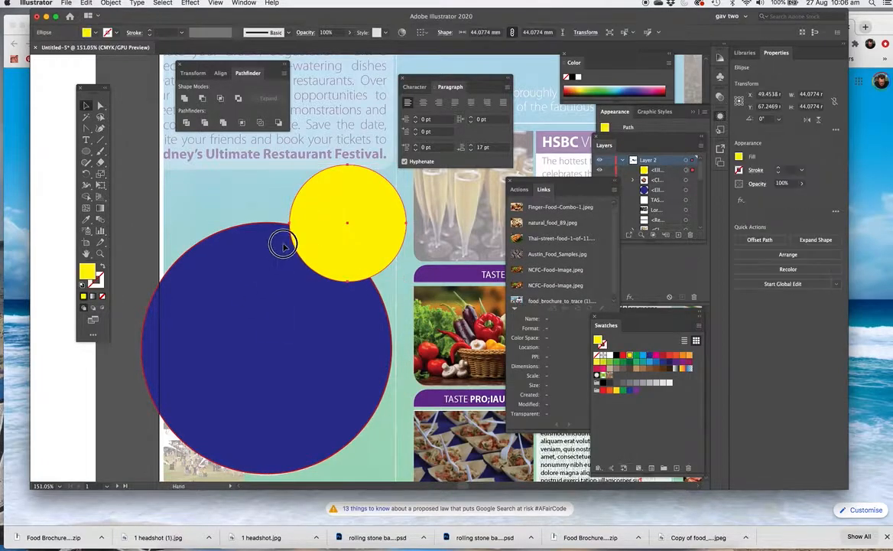
drag(224, 343, 264, 256)
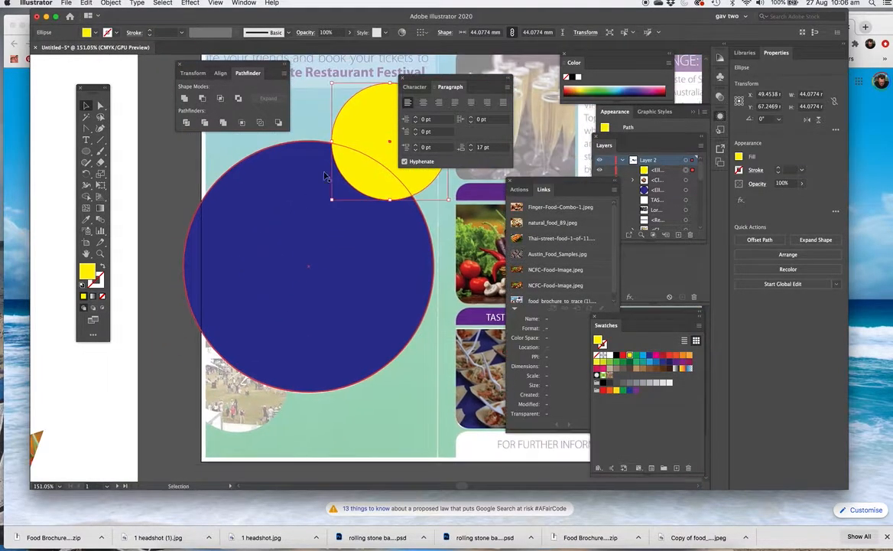
drag(367, 126, 215, 361)
click(379, 348)
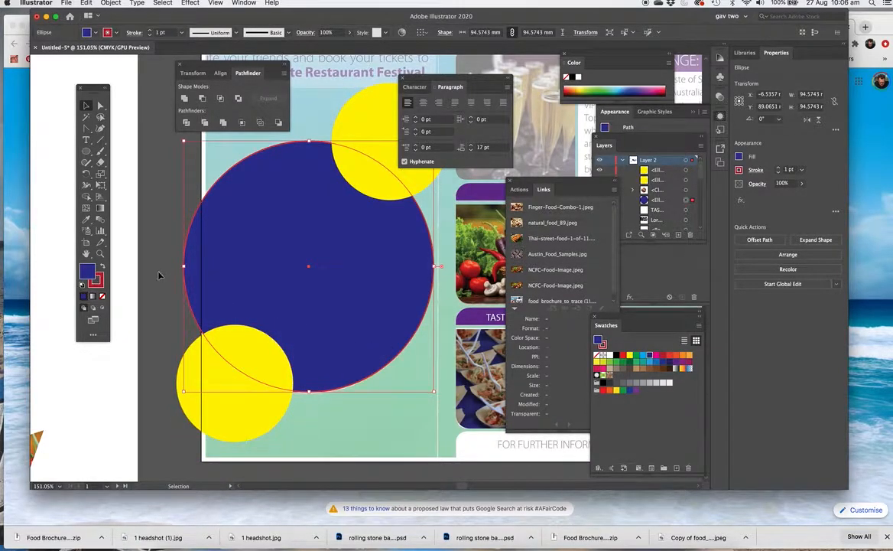
click(102, 297)
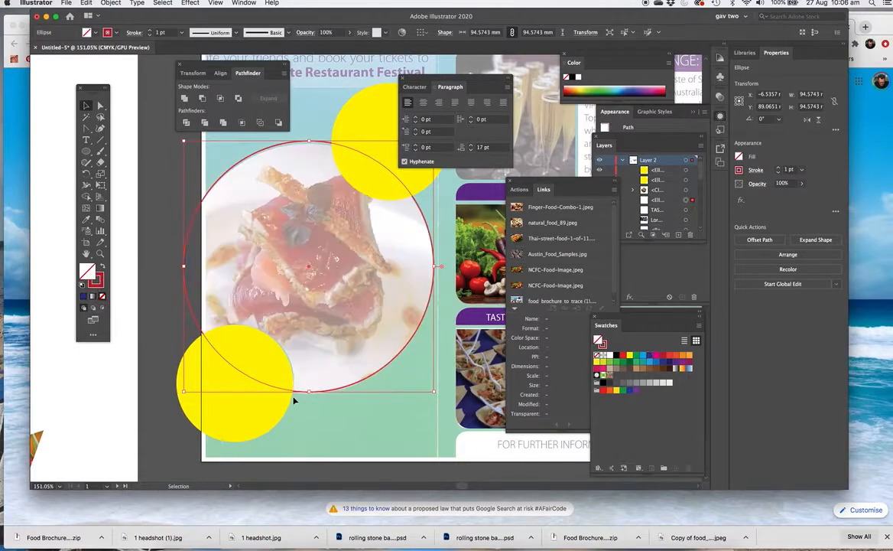
mouse_move(251, 421)
mouse_down()
mouse_move(241, 434)
mouse_move(252, 422)
mouse_up()
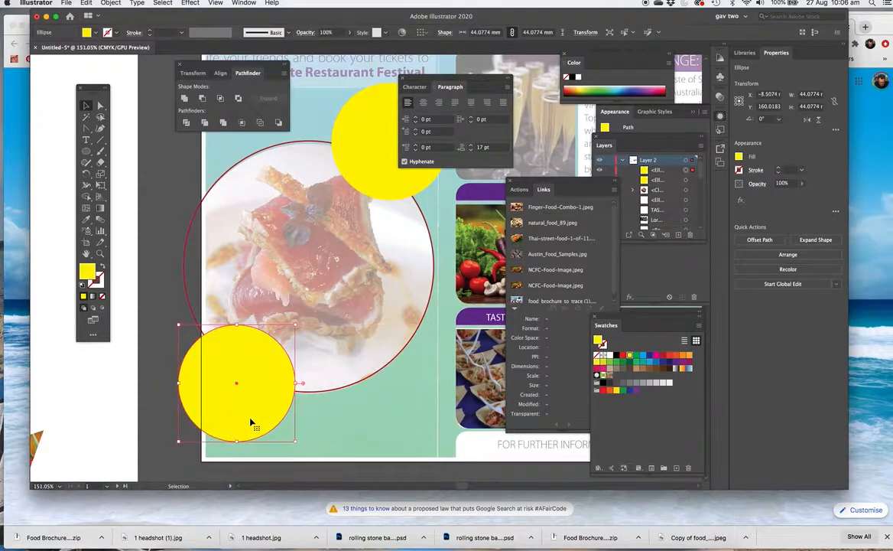
Fill the large circle around the dish photo with green and deselect it
click(214, 185)
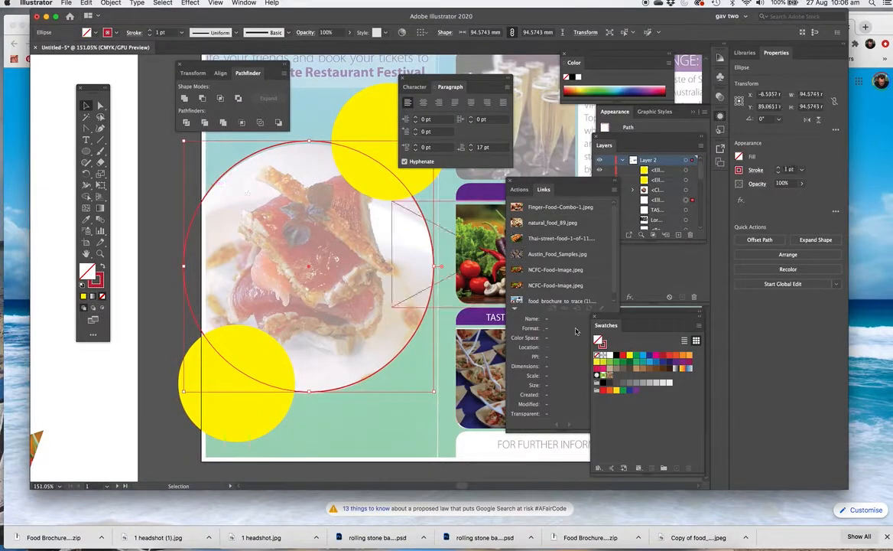
click(636, 354)
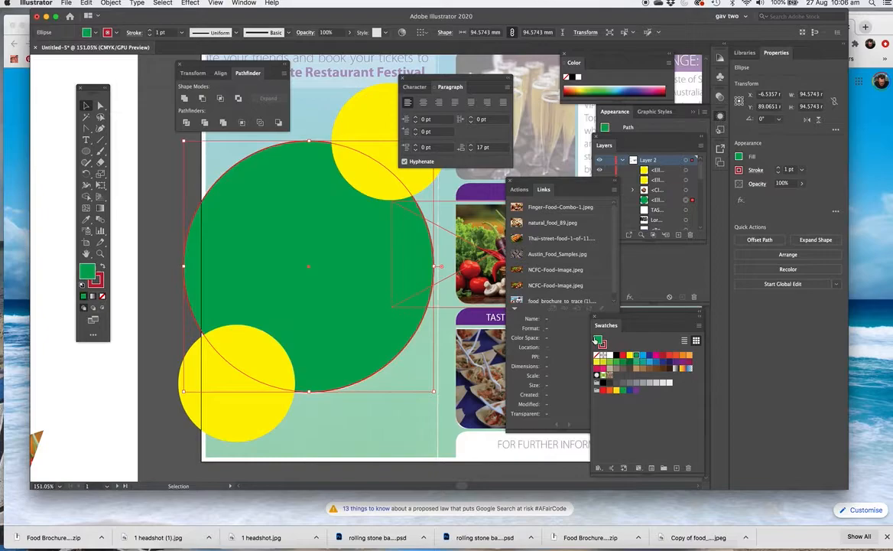
click(158, 193)
click(355, 131)
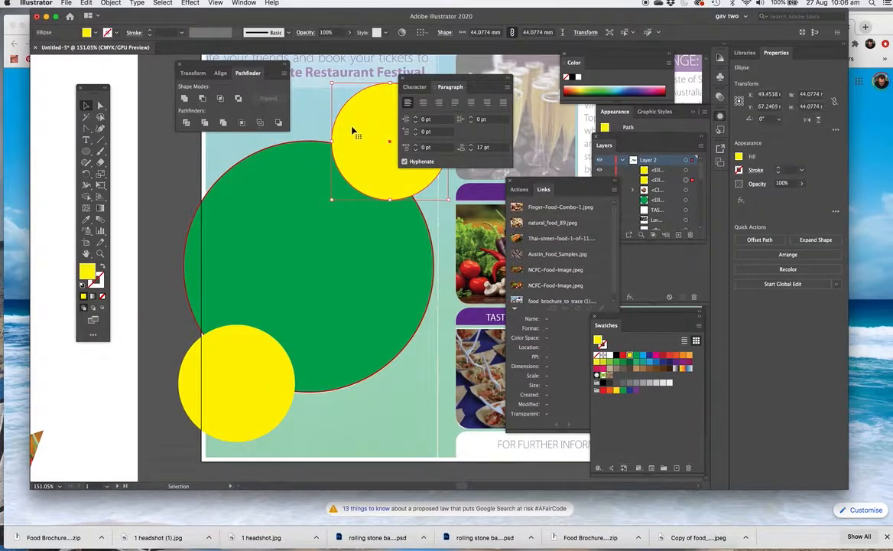
shift+click(265, 157)
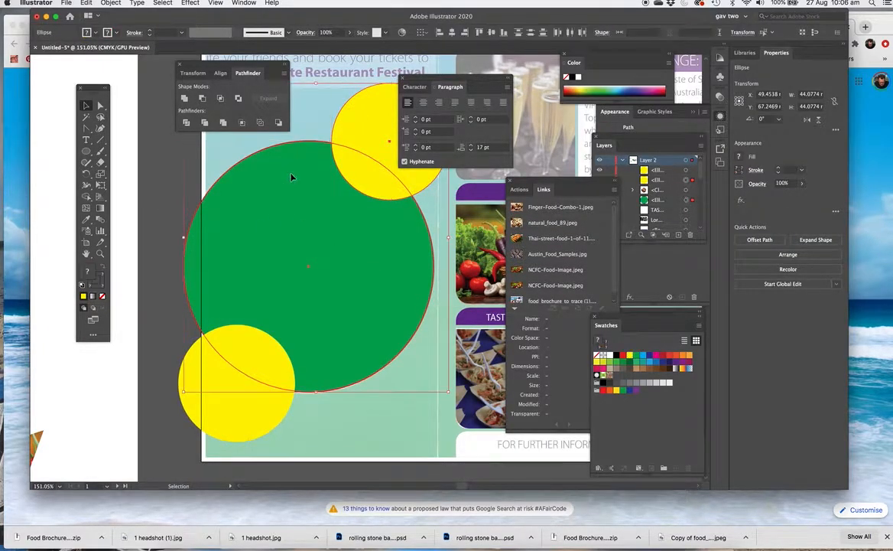
shift+click(222, 379)
drag(160, 153, 413, 405)
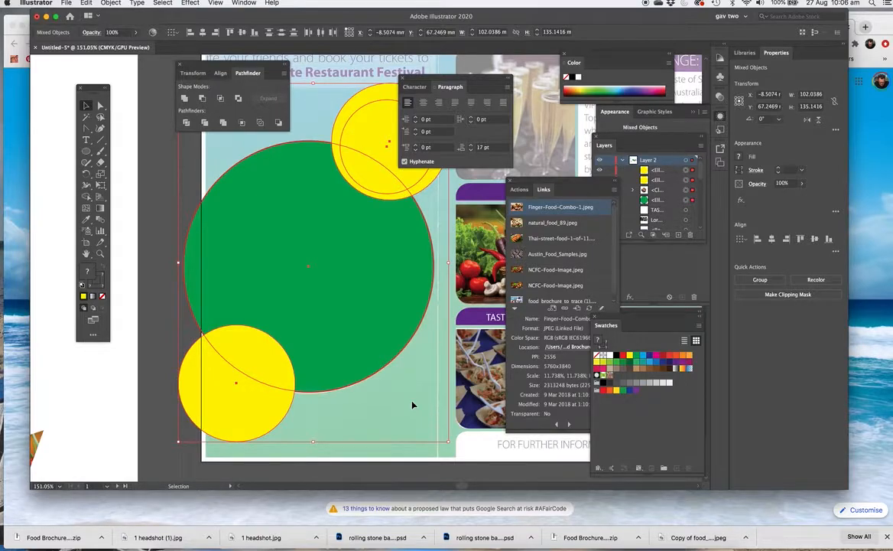
click(157, 194)
drag(156, 191, 281, 374)
drag(155, 170, 419, 395)
Subtract both yellow circles from the large green circle with the Minus Front pathfinder operation
click(345, 115)
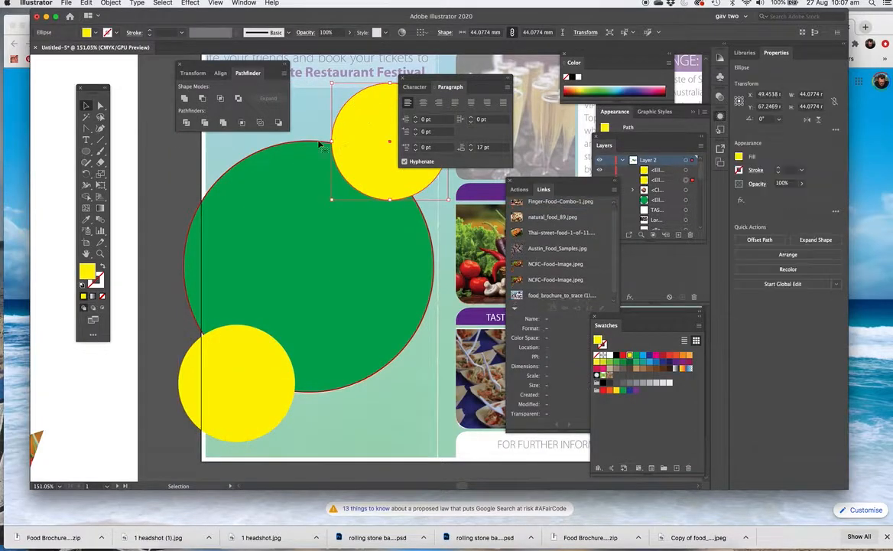
shift+click(265, 226)
shift+click(255, 416)
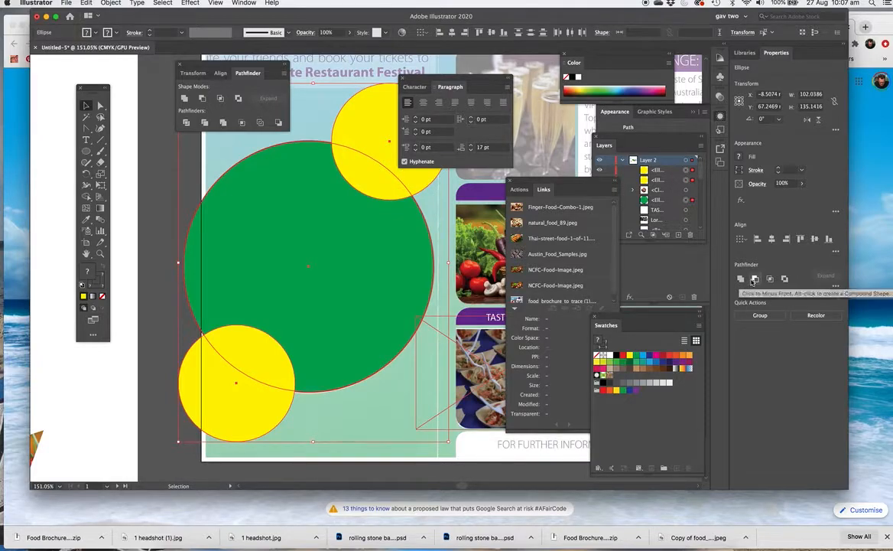
click(203, 99)
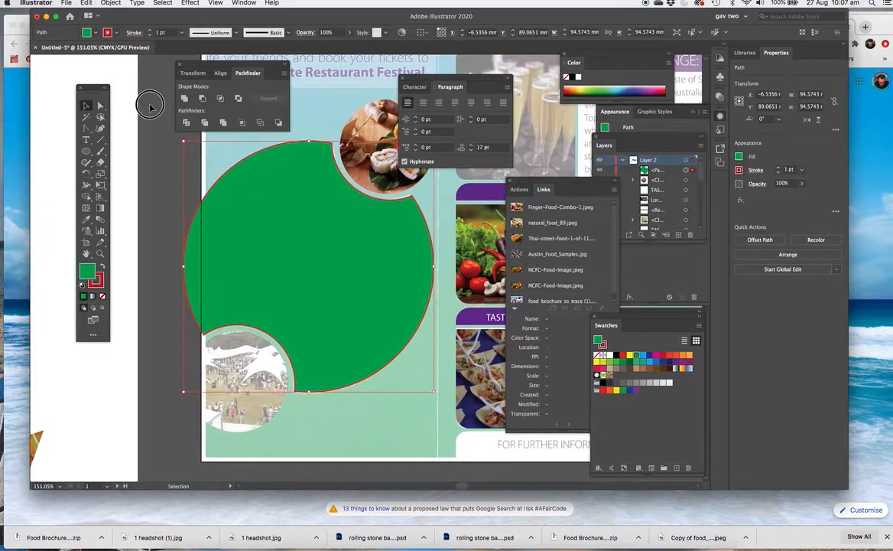
Copy the masked finger-food photo onto the round crowd photo and enlarge the copy to about 37.7 mm wide
click(380, 118)
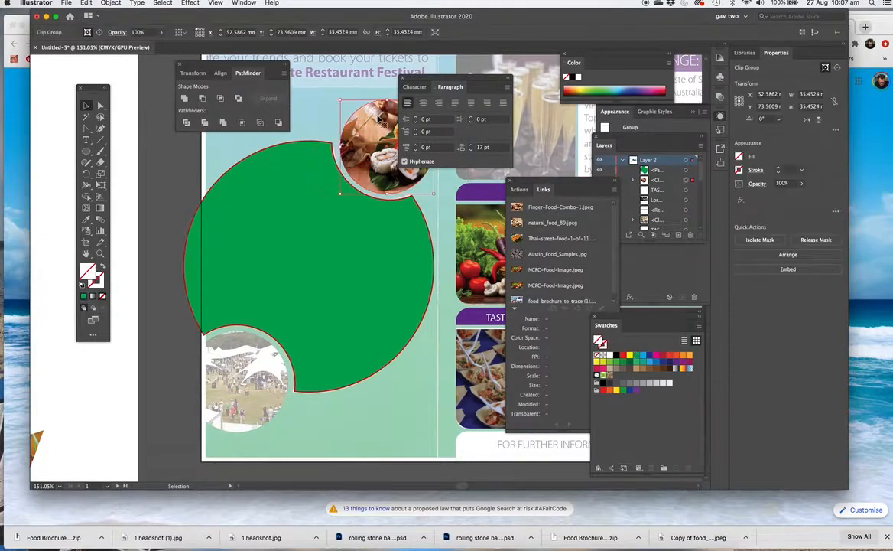
drag(379, 118, 237, 347)
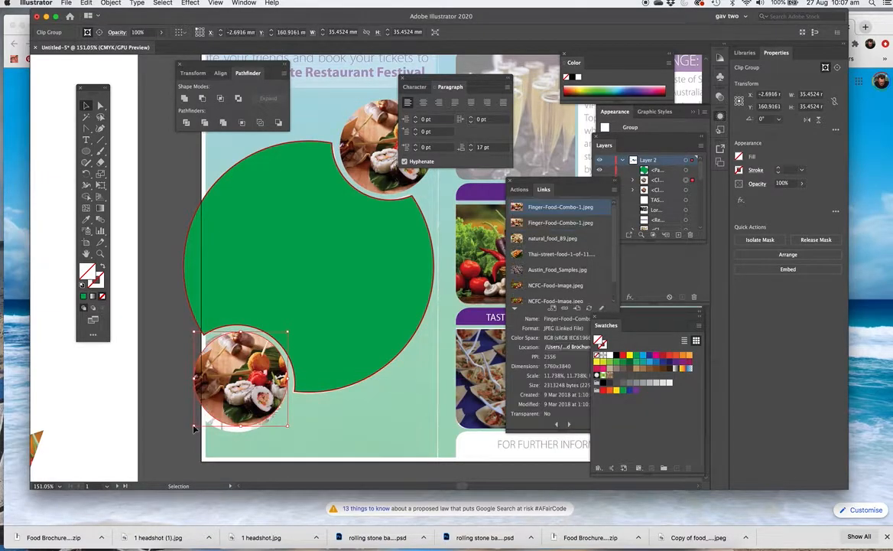
drag(194, 425, 179, 429)
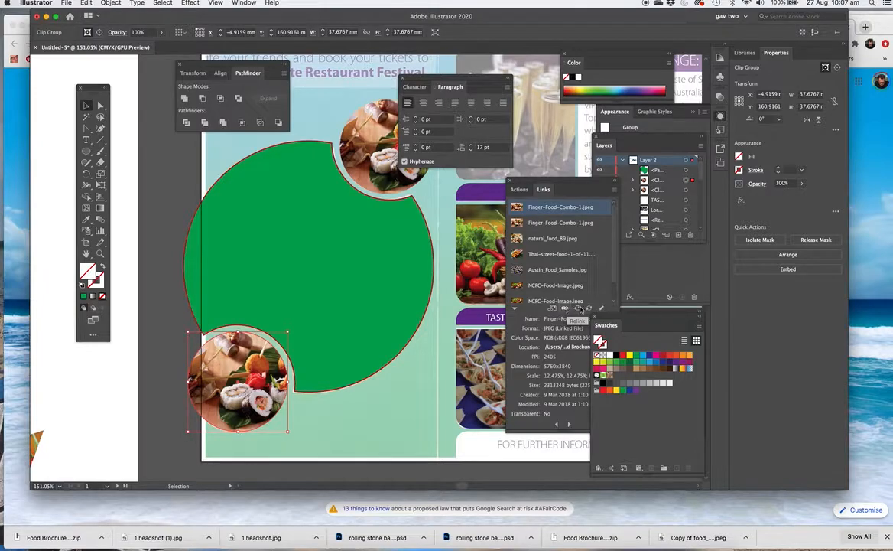
Relink the copied round photo to natural_food_89.jpeg
click(565, 309)
click(563, 309)
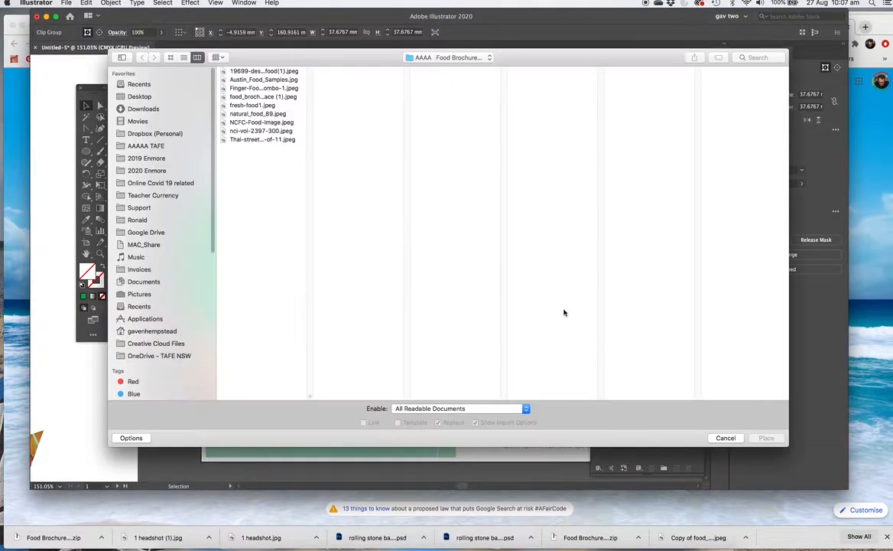
click(243, 113)
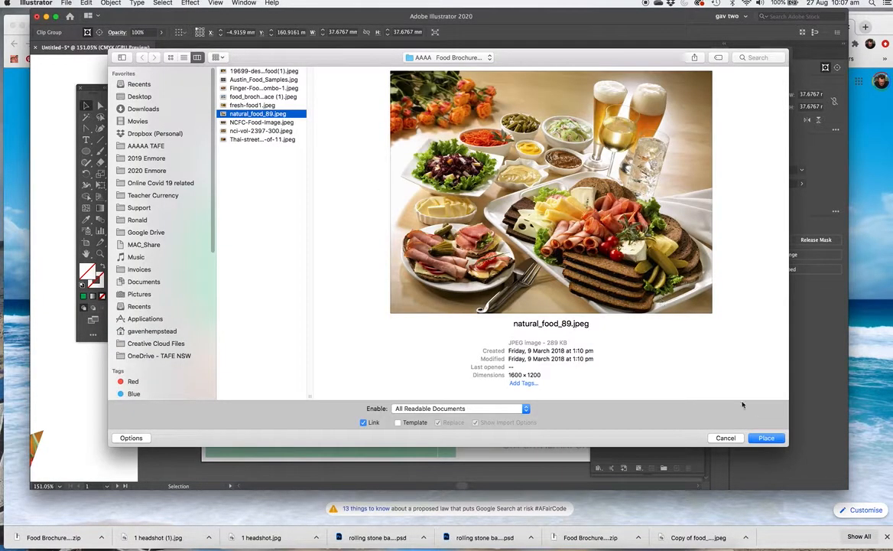
click(767, 439)
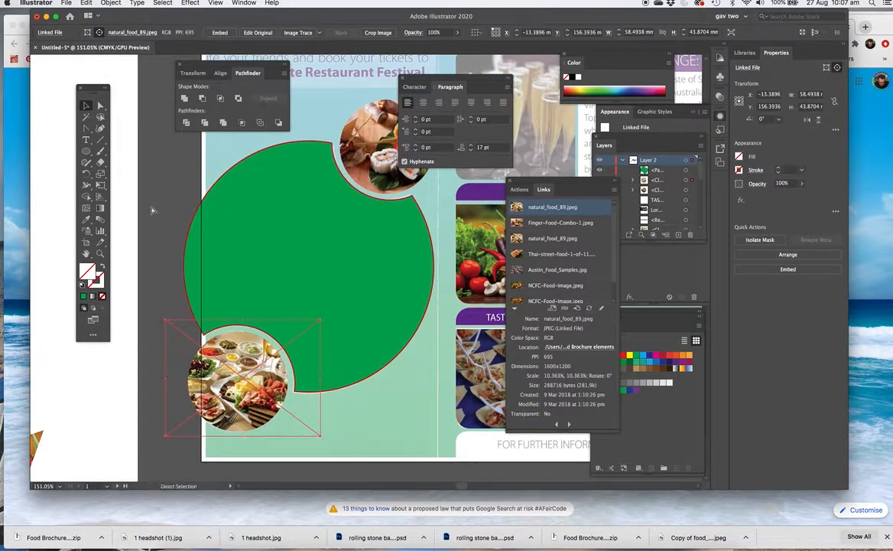
Place Austin_Food_Samples.jpg as a linked image over the green shape and enlarge it to about 164 mm wide
key(super+minus)
key(super+minus)
drag(319, 220, 186, 247)
click(173, 178)
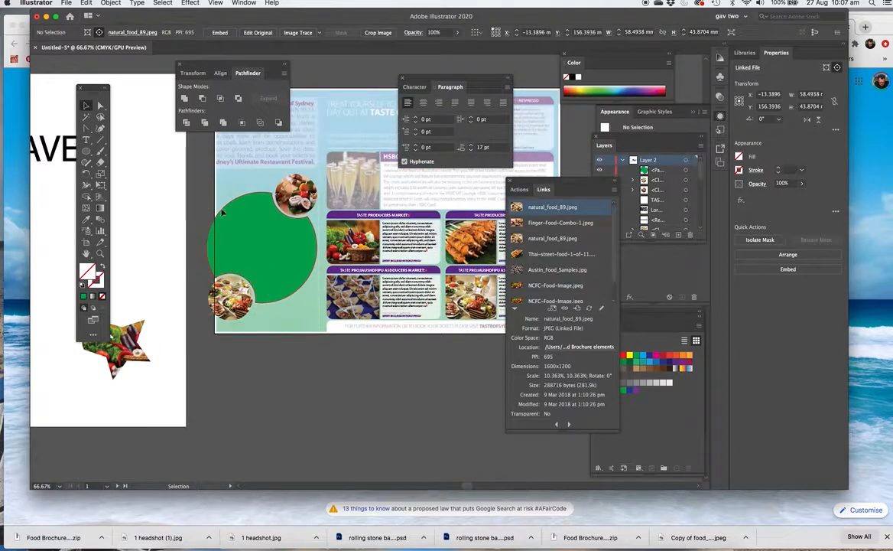
click(66, 4)
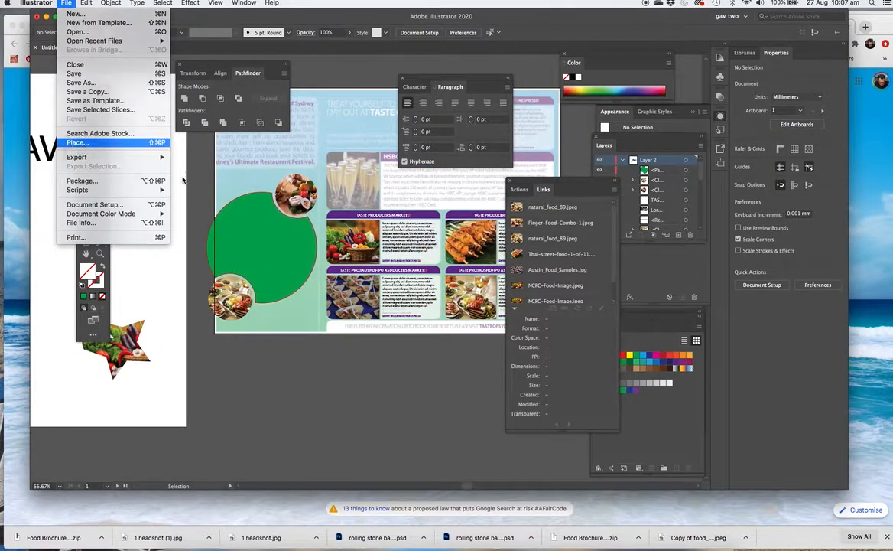
click(126, 142)
click(248, 81)
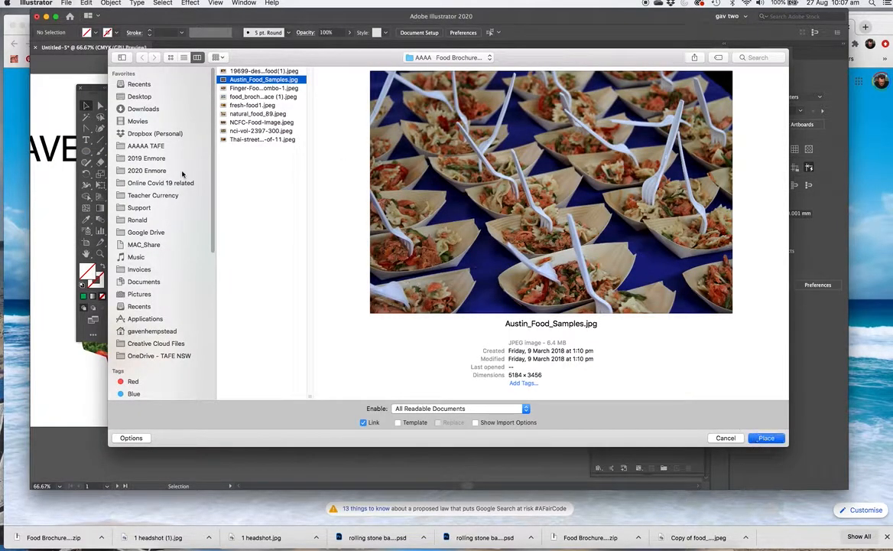
key(Return)
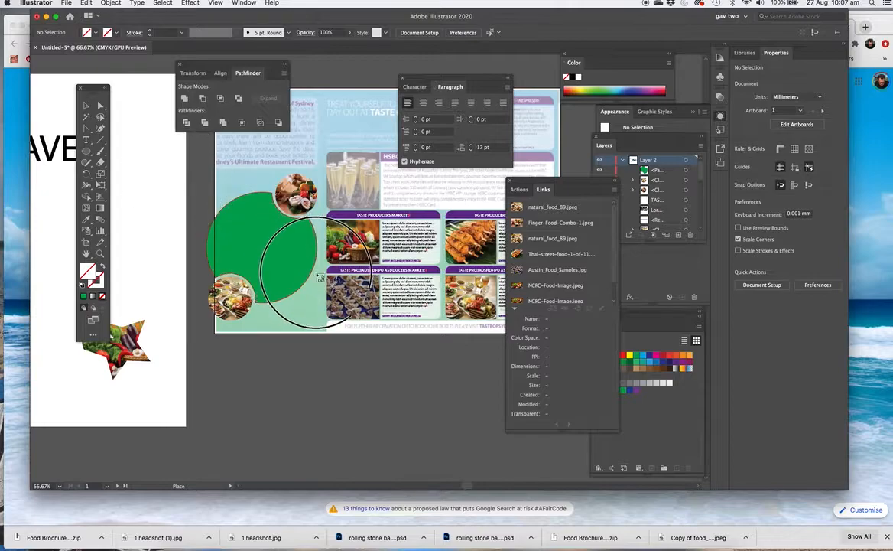
drag(358, 280, 304, 237)
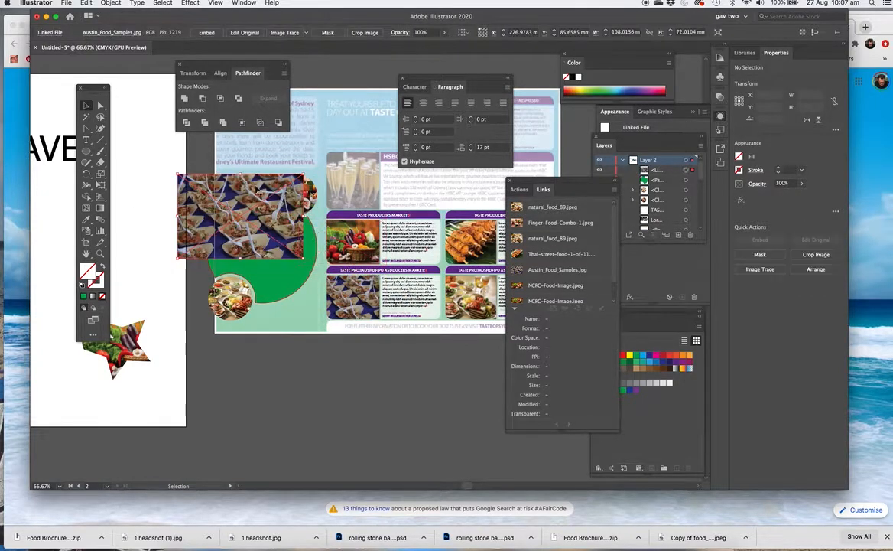
drag(207, 187, 220, 199)
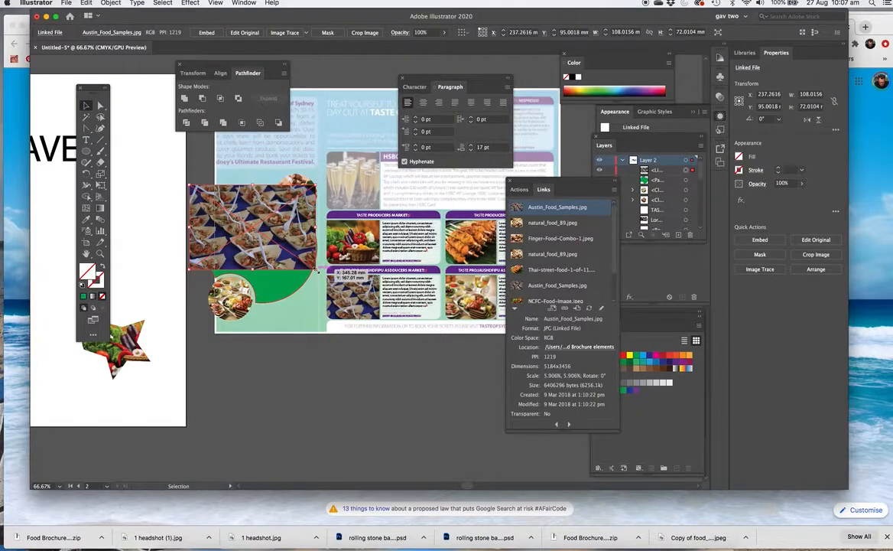
drag(315, 269, 381, 314)
Send the placed food samples photo to the back, behind the green shape and the round photos
right_click(259, 246)
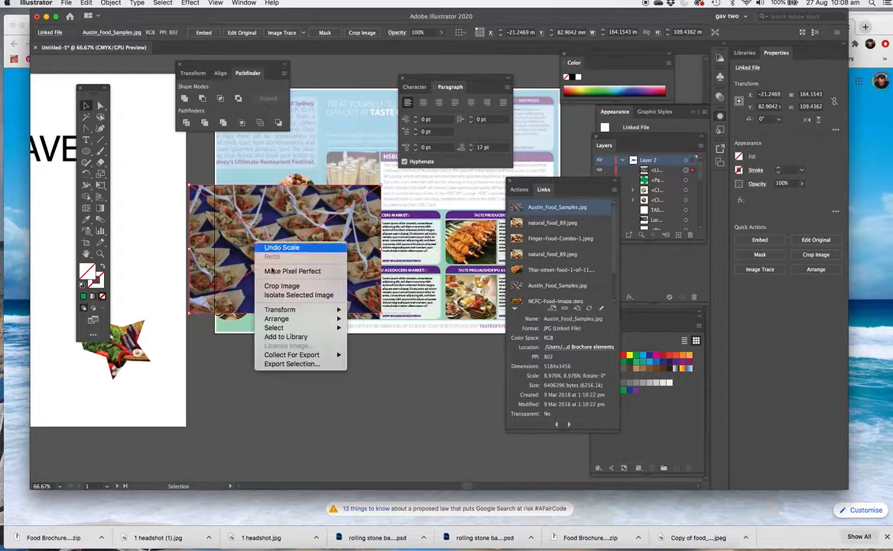
mouse_move(321, 318)
click(375, 336)
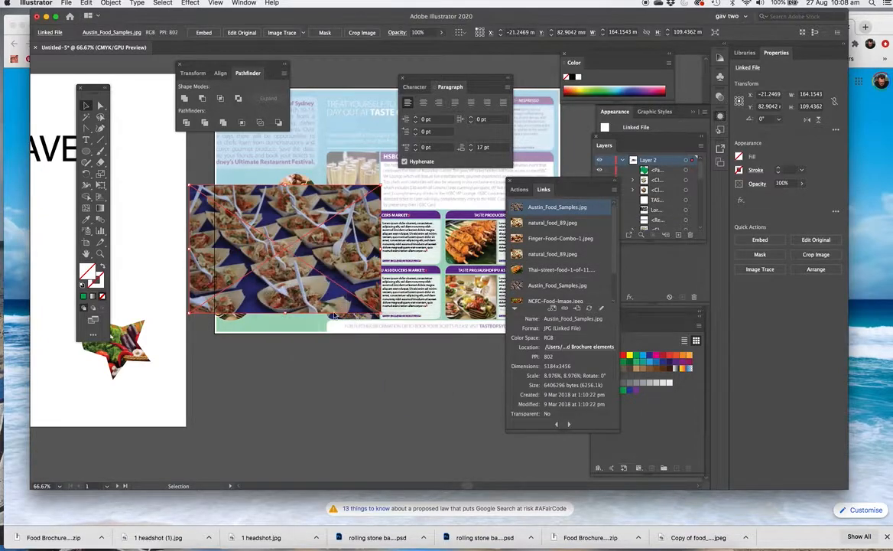
drag(178, 187, 231, 218)
drag(133, 123, 337, 281)
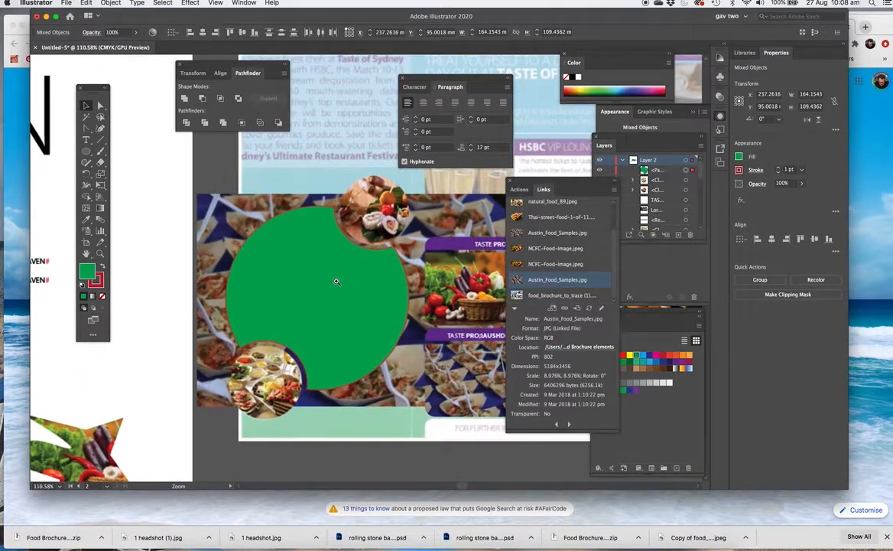
click(98, 104)
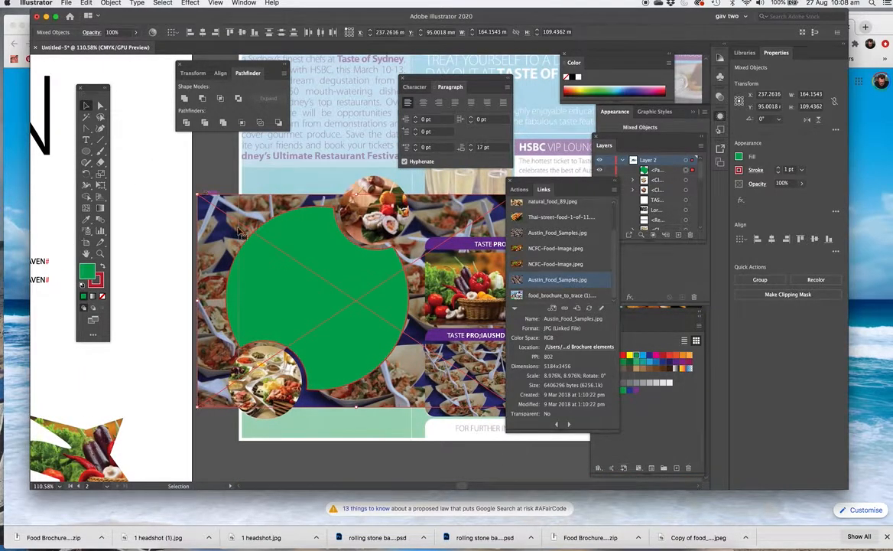
click(296, 239)
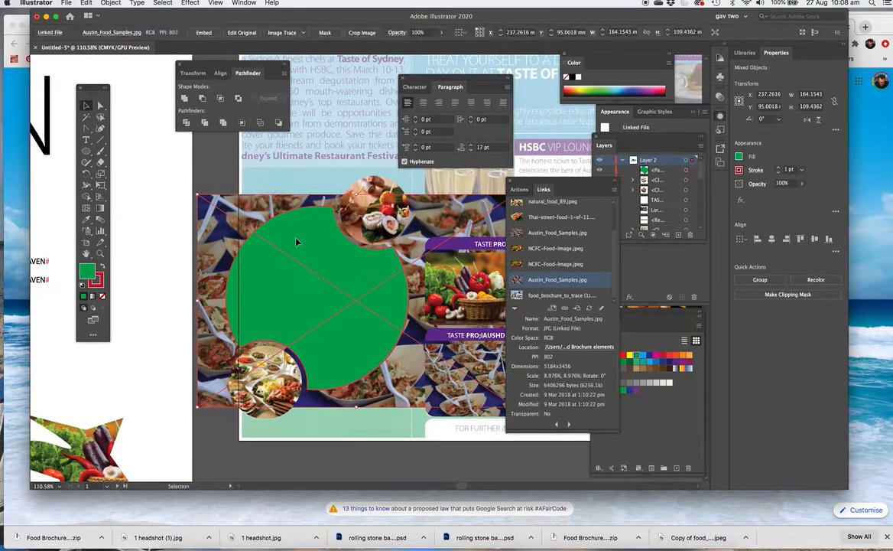
right_click(297, 239)
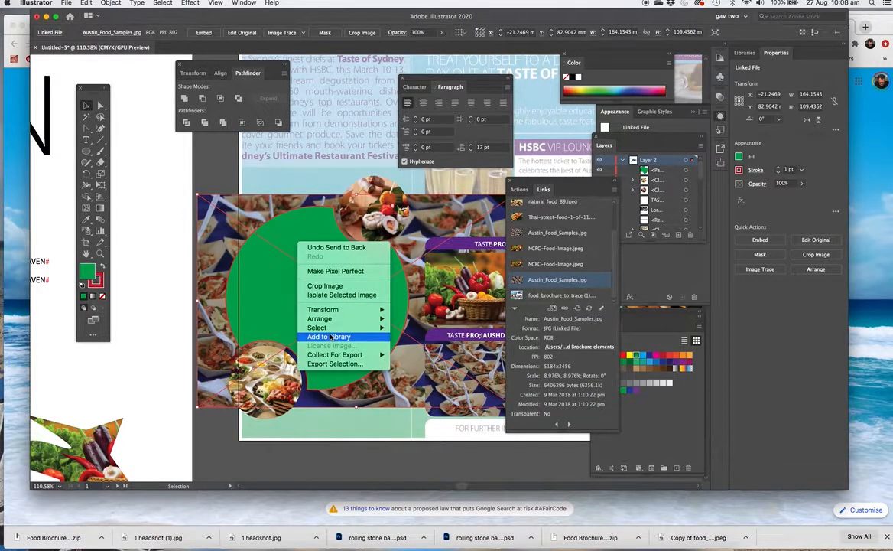
click(172, 179)
click(194, 163)
Make a clipping mask from the notched green shape and the food samples photo behind it
click(261, 239)
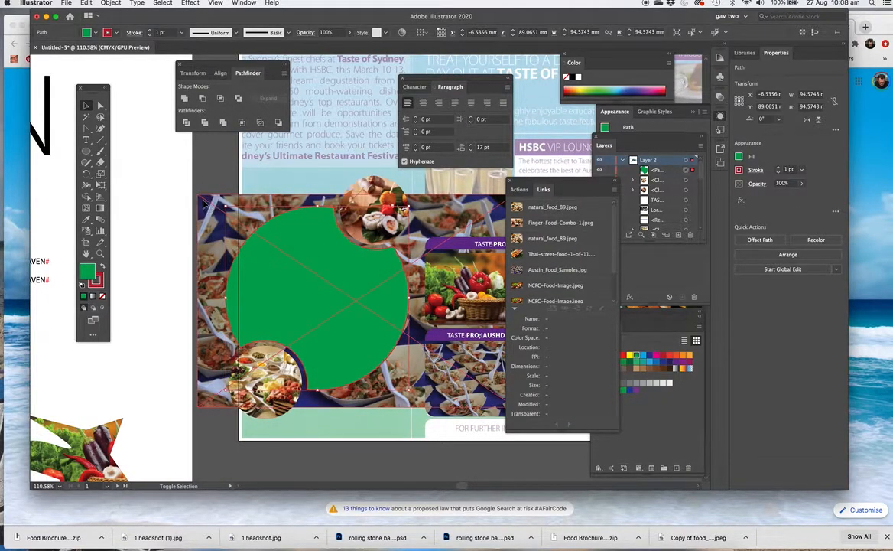
shift+click(204, 203)
right_click(279, 249)
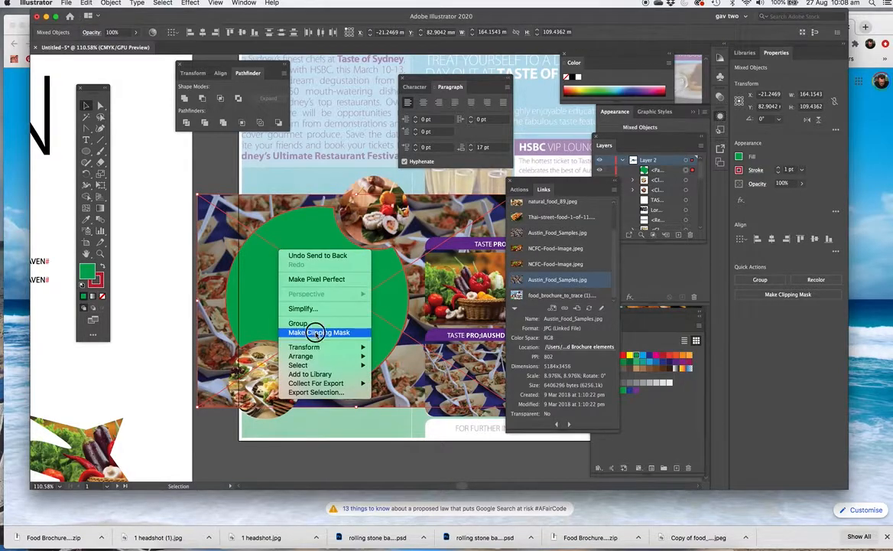
click(315, 333)
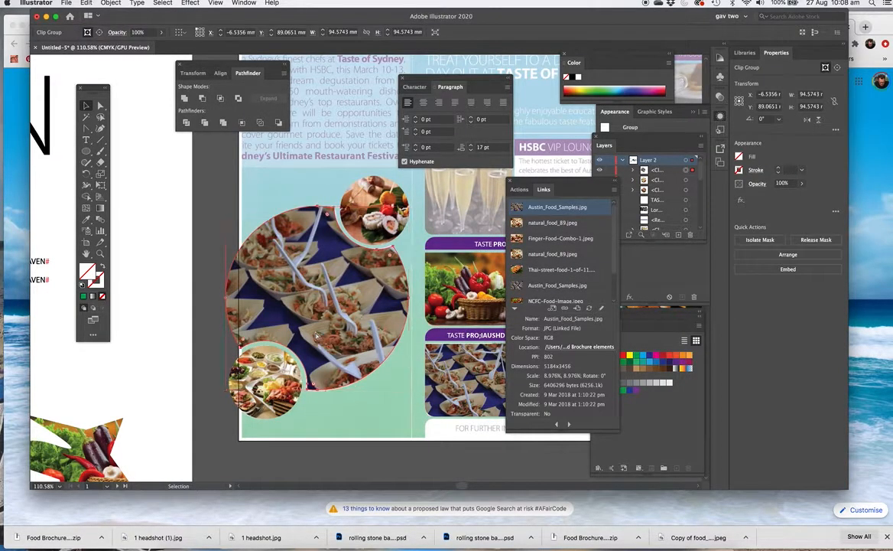
key(super+minus)
key(super+minus)
drag(348, 226, 223, 271)
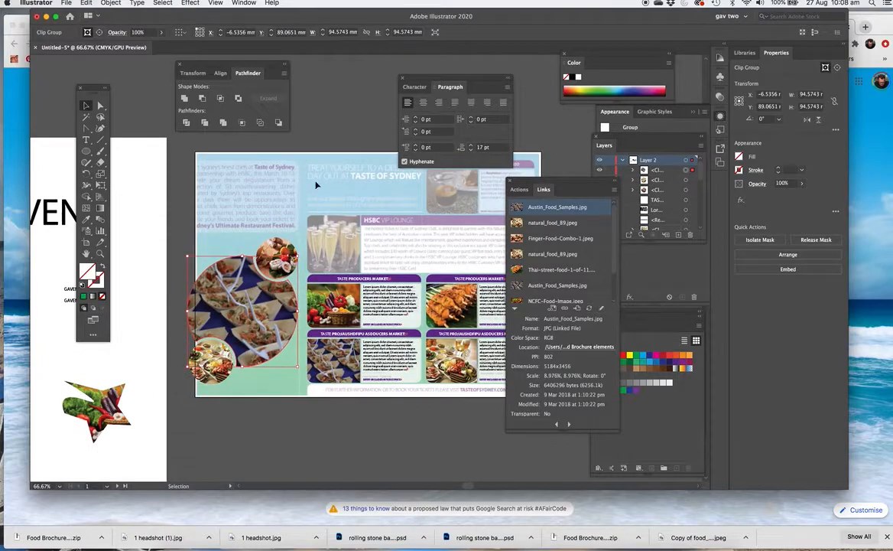
key(super+space)
drag(408, 270, 431, 233)
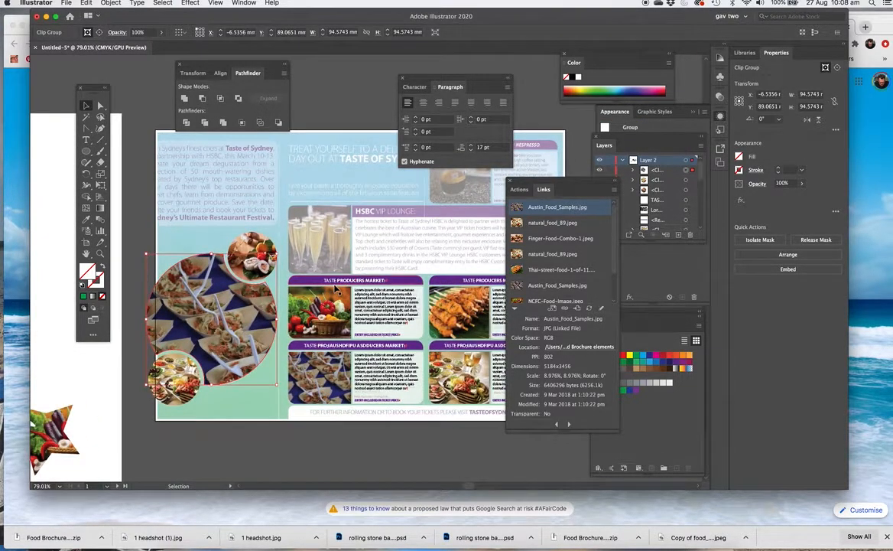